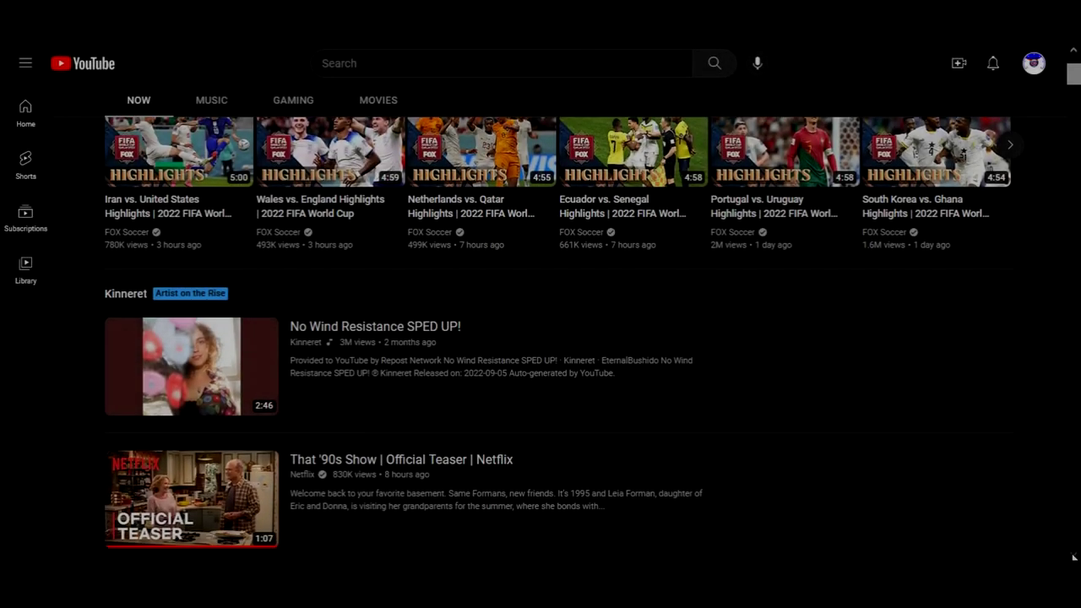
- Scroll through the 'Use music and sound effects from the Audio Library' Help article to its end
{"action": "scroll", "coordinate": [1074, 555], "scroll_direction": "down", "scroll_amount": 4}
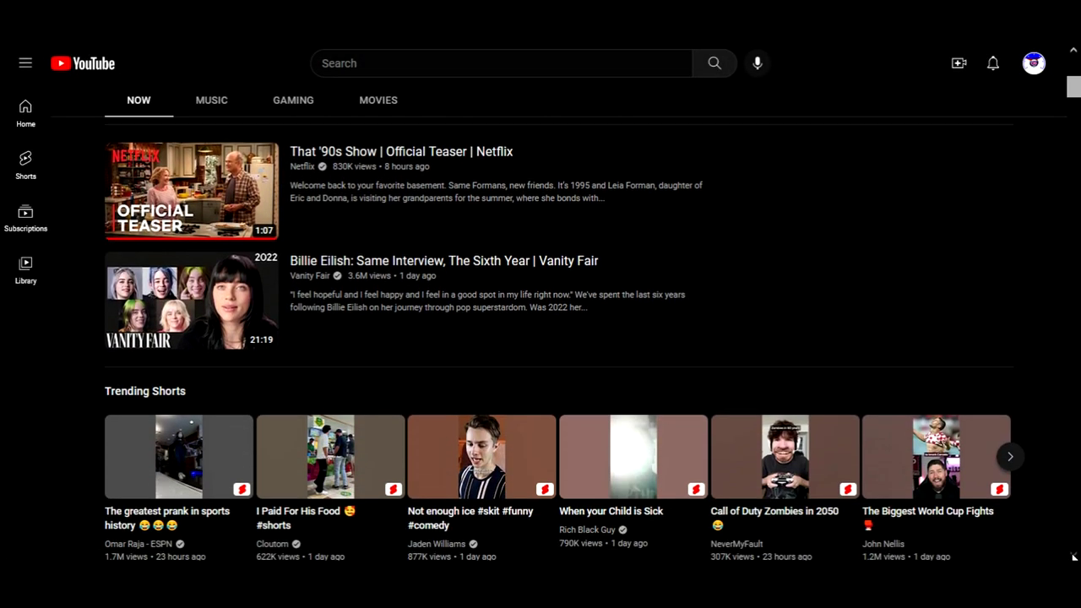
{"action": "scroll", "coordinate": [1073, 556], "scroll_direction": "down", "scroll_amount": 5}
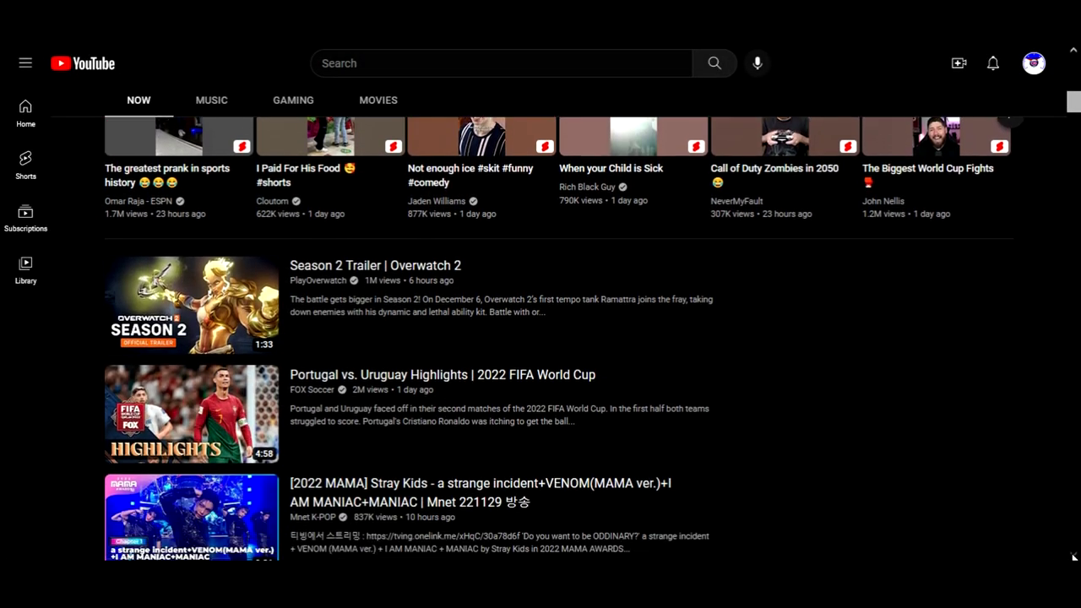
{"action": "scroll", "coordinate": [1074, 556], "scroll_direction": "down", "scroll_amount": 1}
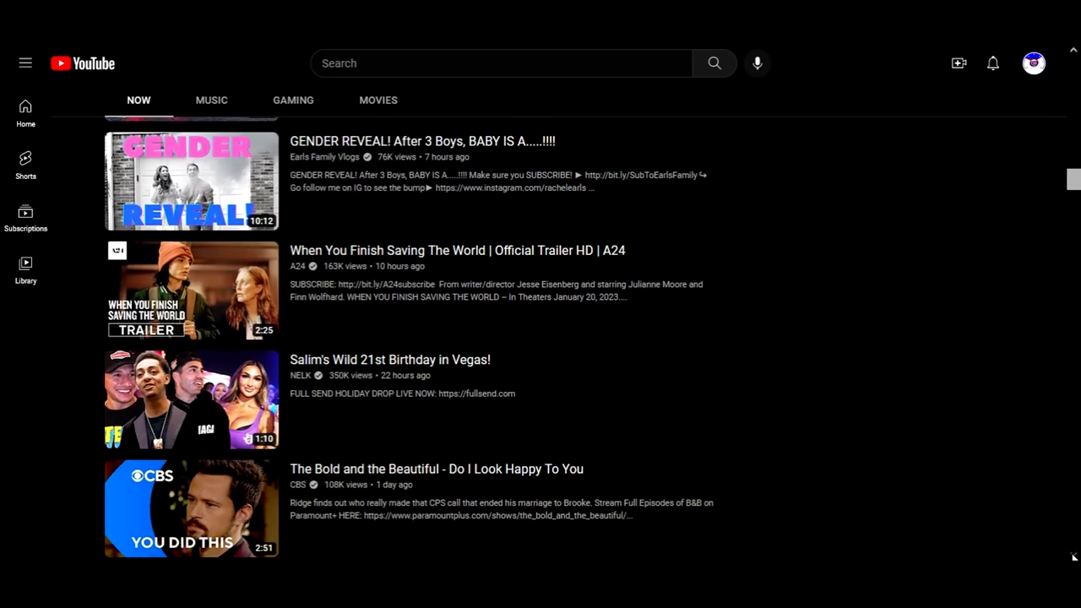
{"action": "scroll", "coordinate": [1073, 556], "scroll_direction": "down", "scroll_amount": 2}
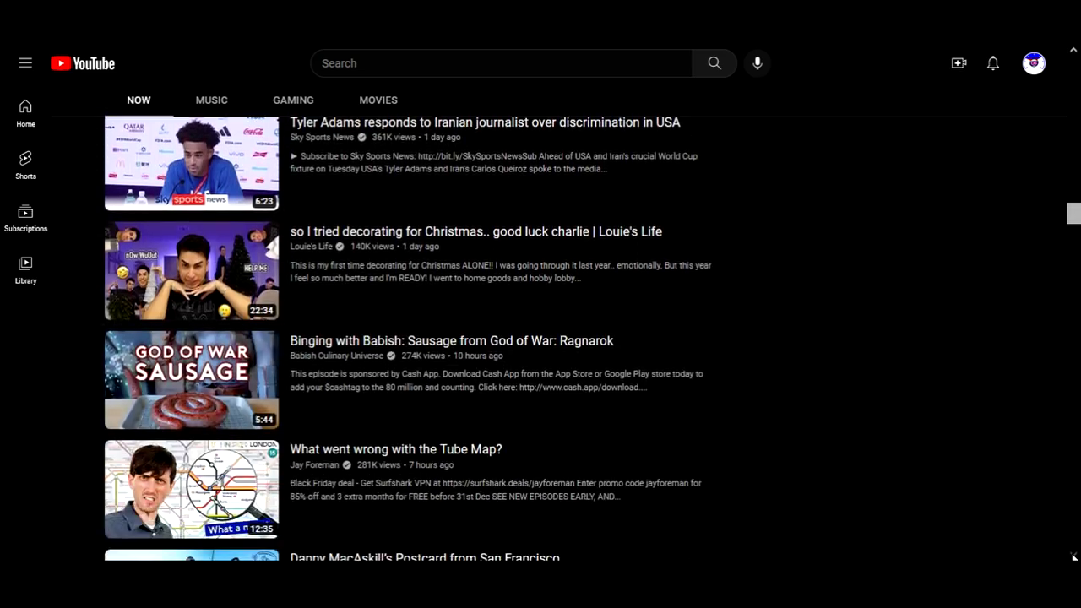
{"action": "scroll", "coordinate": [1074, 556], "scroll_direction": "down", "scroll_amount": 4}
{"action": "scroll", "coordinate": [1073, 556], "scroll_direction": "down", "scroll_amount": 2}
{"action": "scroll", "coordinate": [1074, 556], "scroll_direction": "down", "scroll_amount": 6}
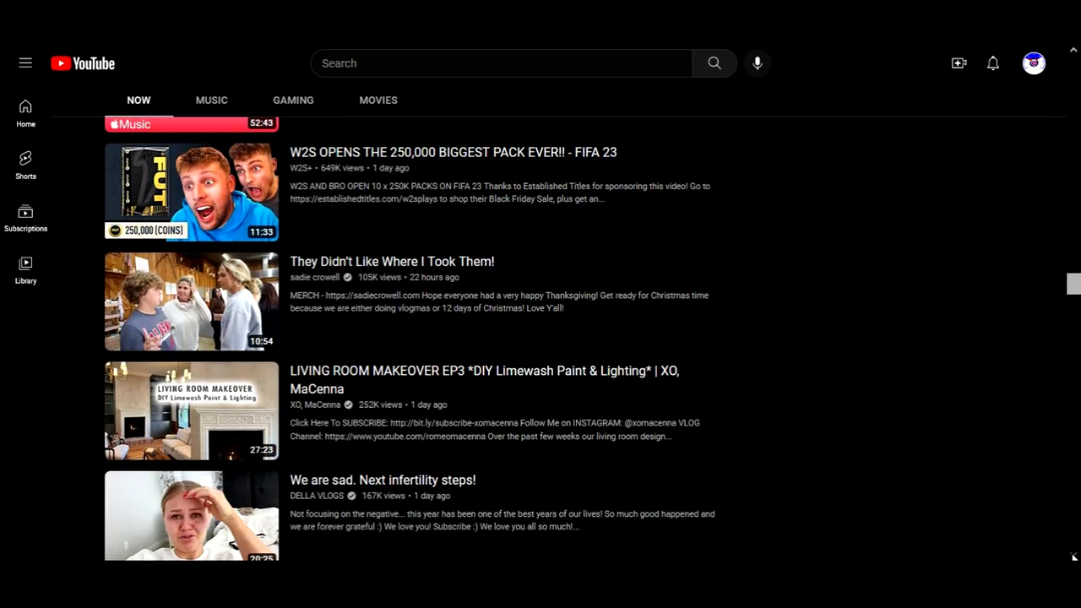
{"action": "scroll", "coordinate": [1074, 556], "scroll_direction": "down", "scroll_amount": 8}
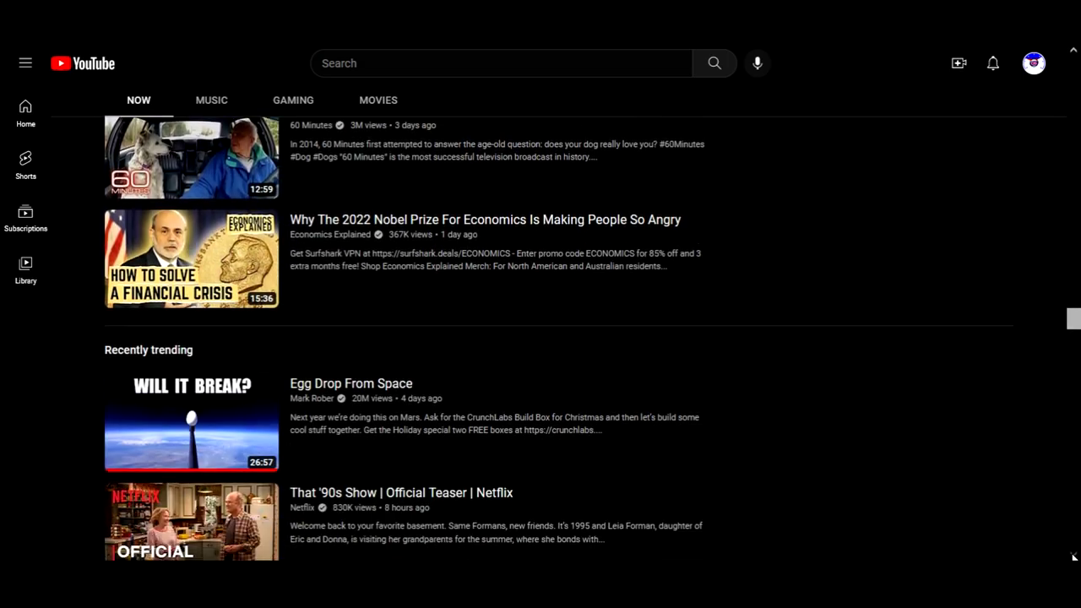
{"action": "scroll", "coordinate": [1073, 556], "scroll_direction": "down", "scroll_amount": 4}
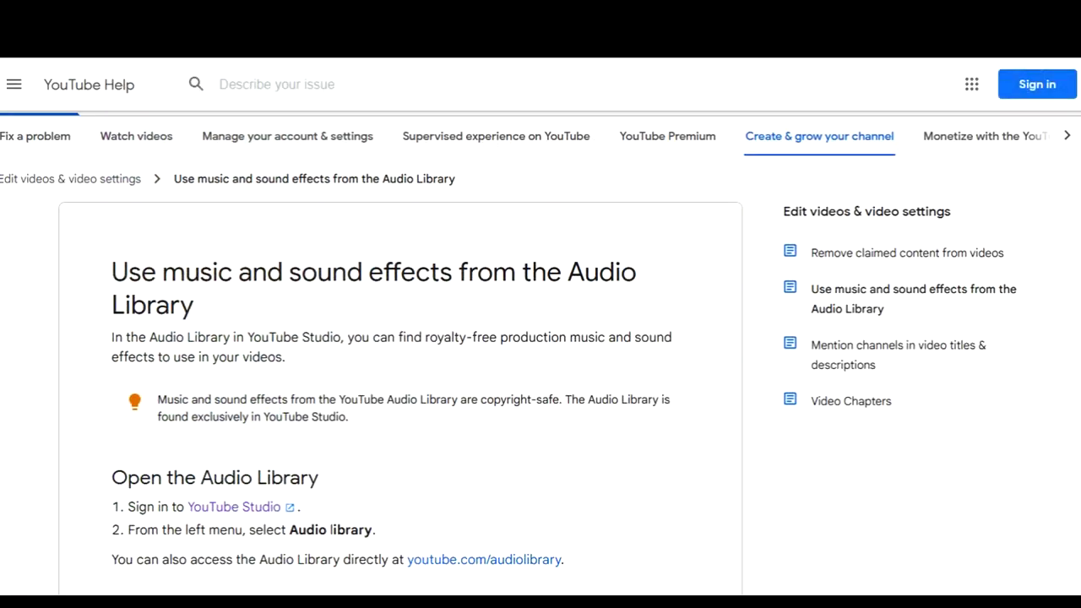
{"action": "scroll", "coordinate": [541, 355], "scroll_direction": "down", "scroll_amount": 4}
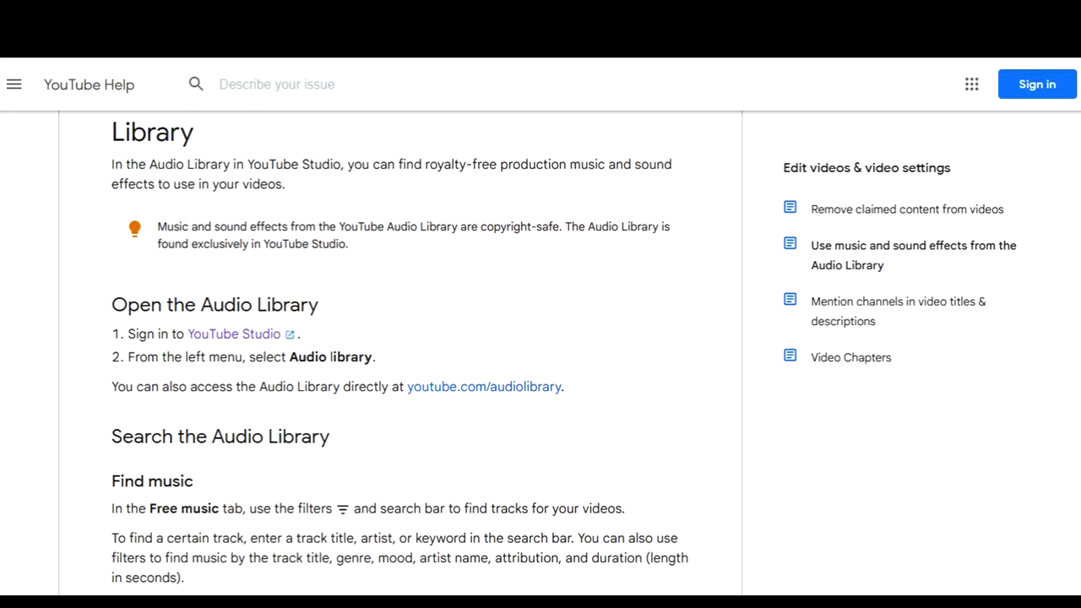
{"action": "scroll", "coordinate": [541, 355], "scroll_direction": "down", "scroll_amount": 5}
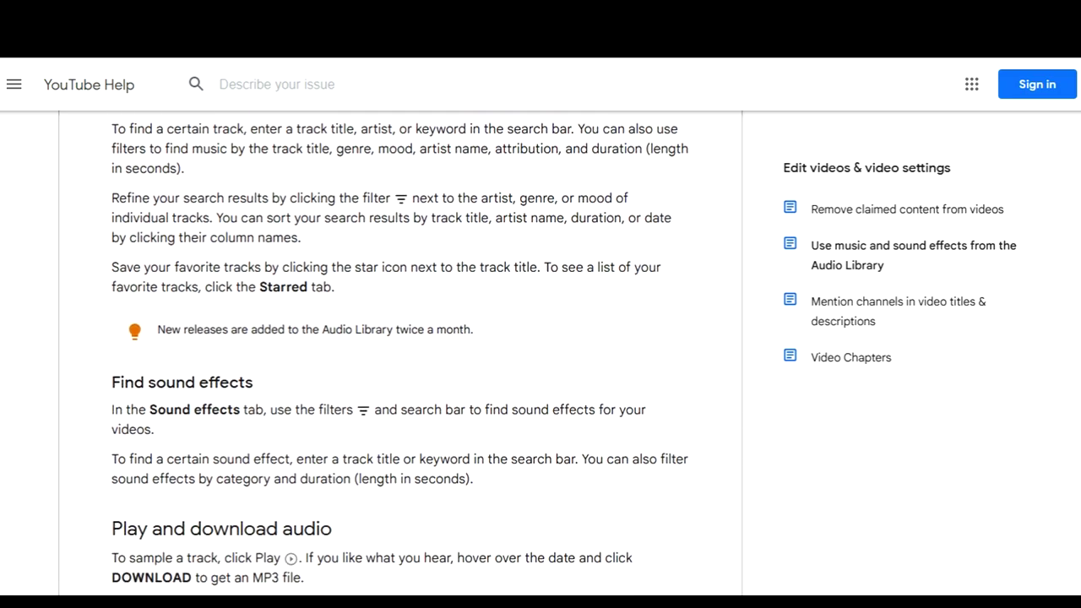
{"action": "scroll", "coordinate": [540, 355], "scroll_direction": "down", "scroll_amount": 5}
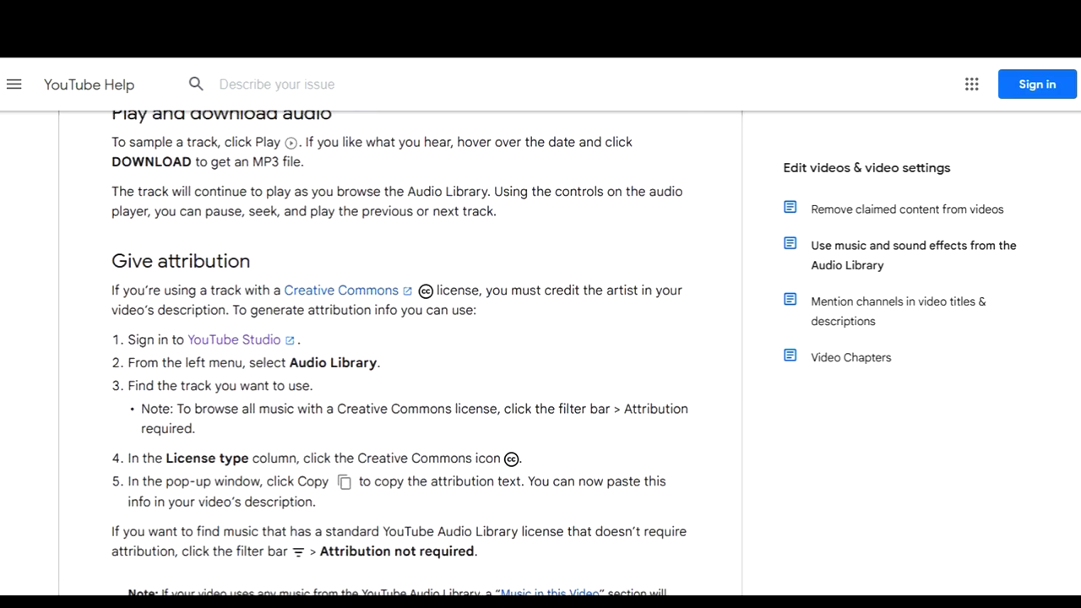
{"action": "scroll", "coordinate": [541, 354], "scroll_direction": "down", "scroll_amount": 5}
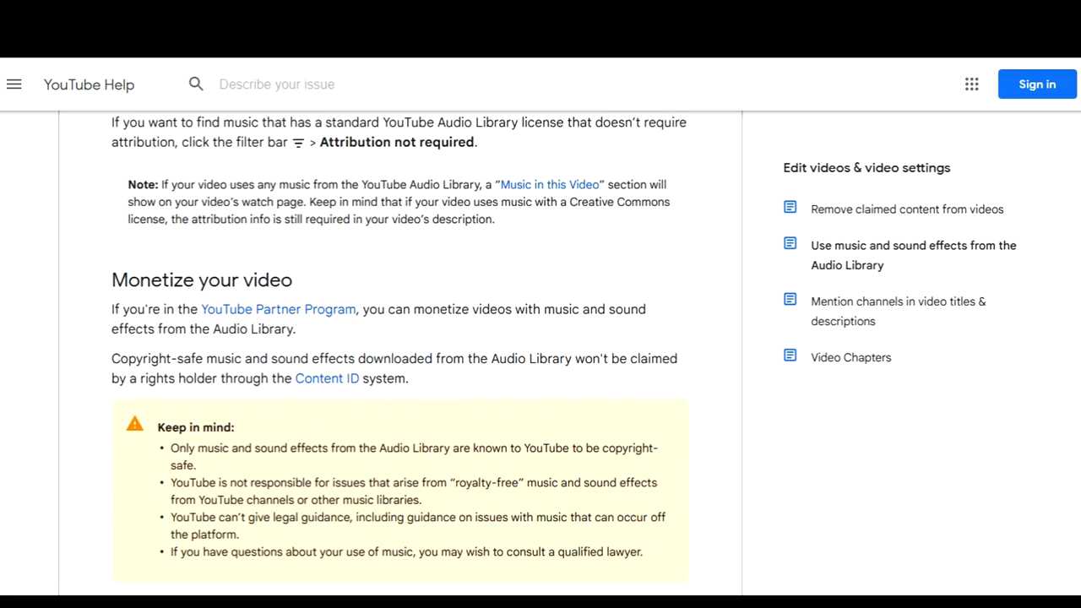
{"action": "scroll", "coordinate": [541, 355], "scroll_direction": "down", "scroll_amount": 1}
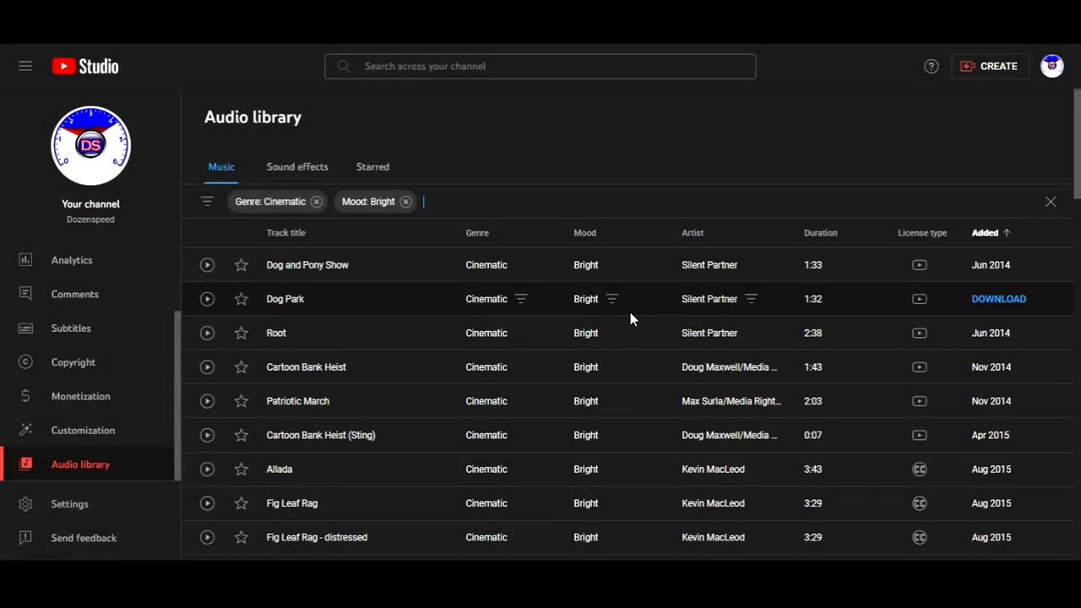
- Scroll through the 51 tracks matching Genre: Cinematic and Mood: Bright
{"action": "scroll", "coordinate": [630, 312], "scroll_direction": "down", "scroll_amount": 15}
{"action": "scroll", "coordinate": [627, 361], "scroll_direction": "up", "scroll_amount": 15}
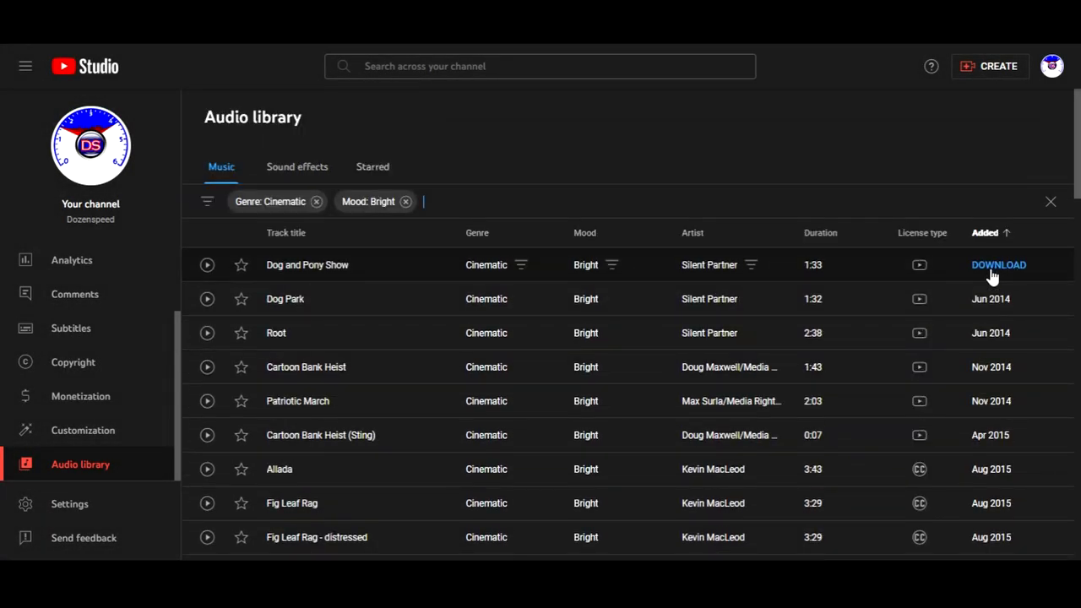
{"action": "scroll", "coordinate": [987, 288], "scroll_direction": "down", "scroll_amount": 10}
{"action": "scroll", "coordinate": [1005, 473], "scroll_direction": "up", "scroll_amount": 9}
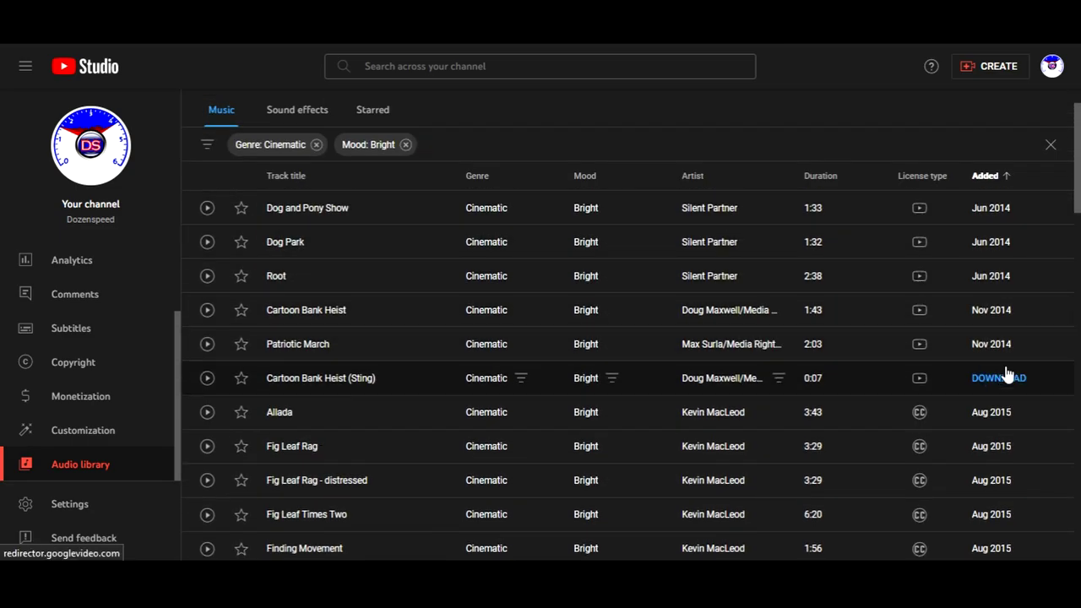
{"action": "scroll", "coordinate": [999, 380], "scroll_direction": "down", "scroll_amount": 10}
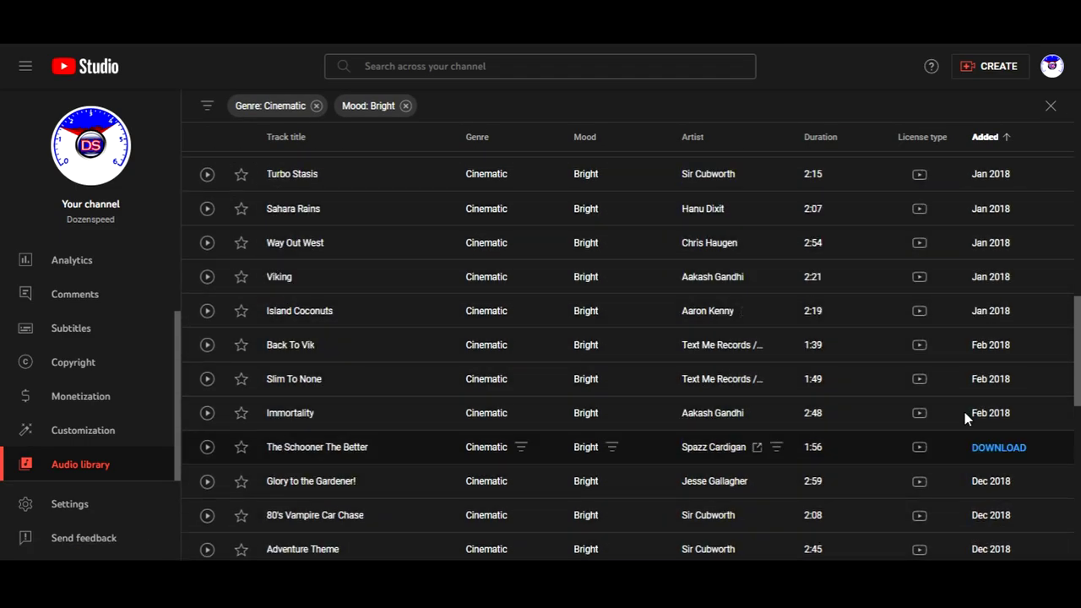
{"action": "scroll", "coordinate": [956, 405], "scroll_direction": "down", "scroll_amount": 8}
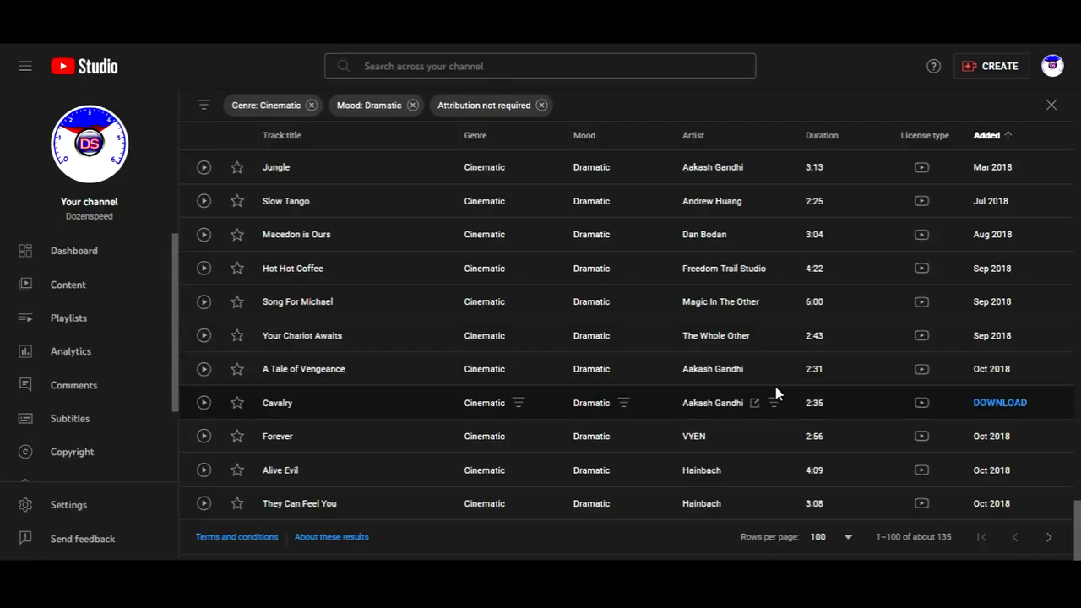
- Scroll back up through the 5,761 MP3 search results in F:\YT Audio Library
{"action": "scroll", "coordinate": [1010, 516], "scroll_direction": "up", "scroll_amount": 15}
{"action": "scroll", "coordinate": [995, 359], "scroll_direction": "up", "scroll_amount": 7}
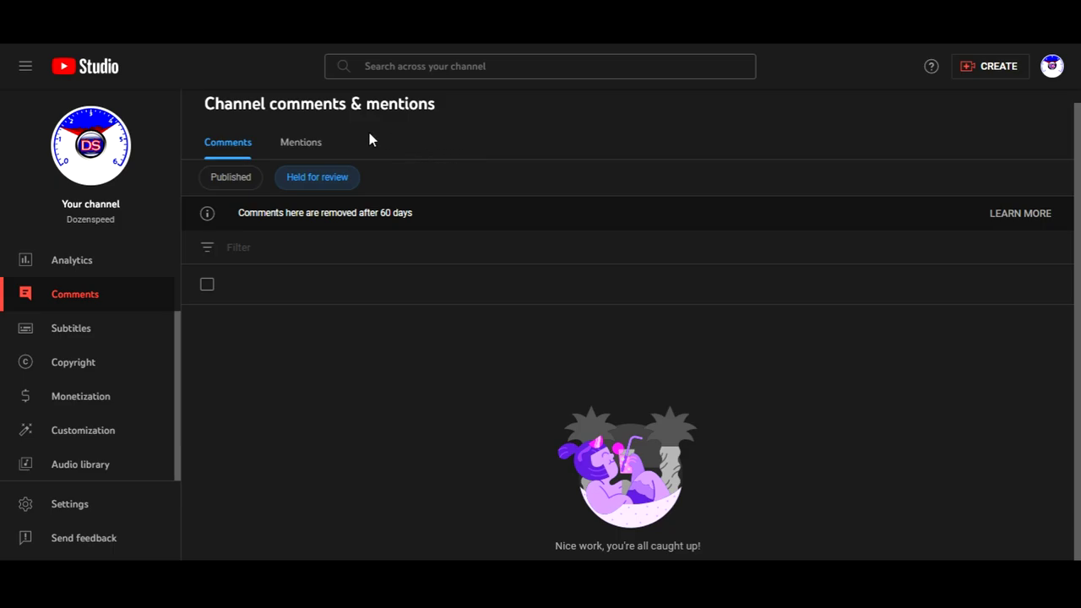
- Check the channel's Mentions tab, then browse the Sound effects list starting with Kids Playing
{"action": "left_click", "coordinate": [304, 145]}
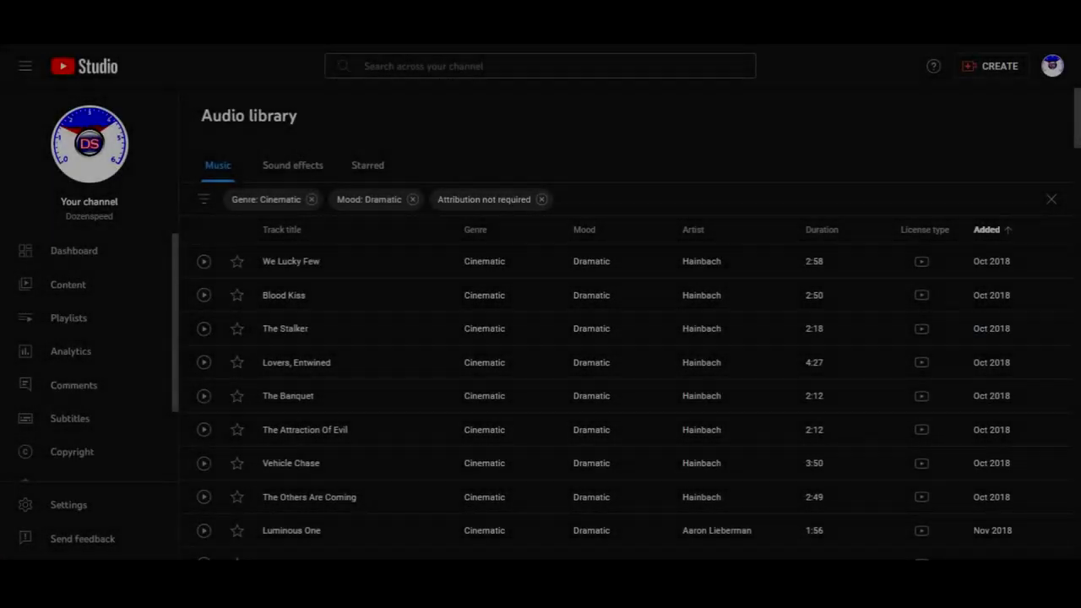
{"action": "scroll", "coordinate": [924, 370], "scroll_direction": "down", "scroll_amount": 3}
{"action": "scroll", "coordinate": [957, 453], "scroll_direction": "down", "scroll_amount": 1}
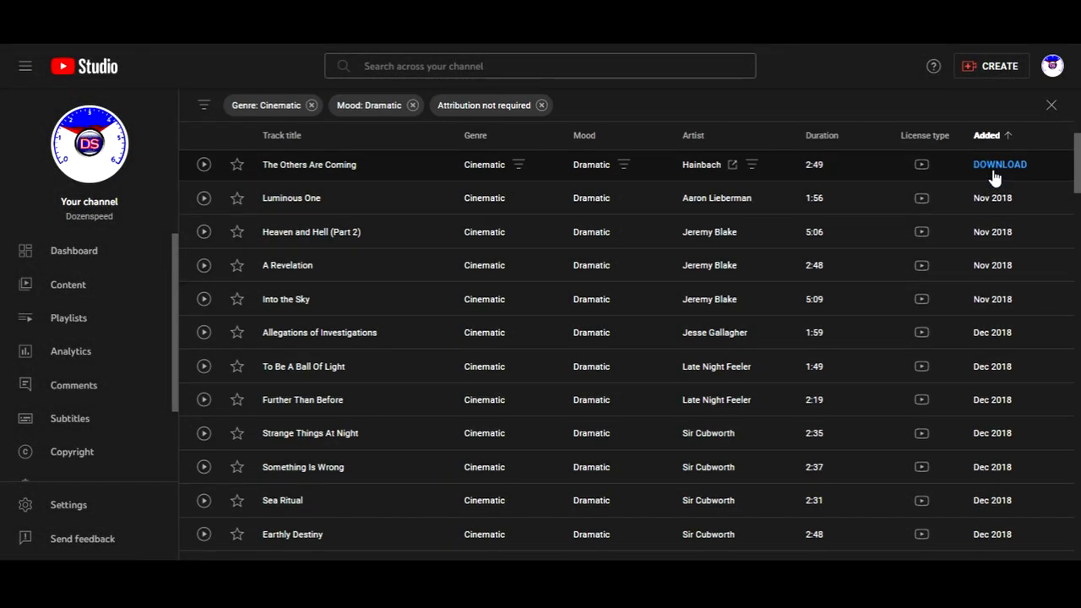
{"action": "scroll", "coordinate": [997, 186], "scroll_direction": "up", "scroll_amount": 1}
{"action": "scroll", "coordinate": [1007, 455], "scroll_direction": "down", "scroll_amount": 5}
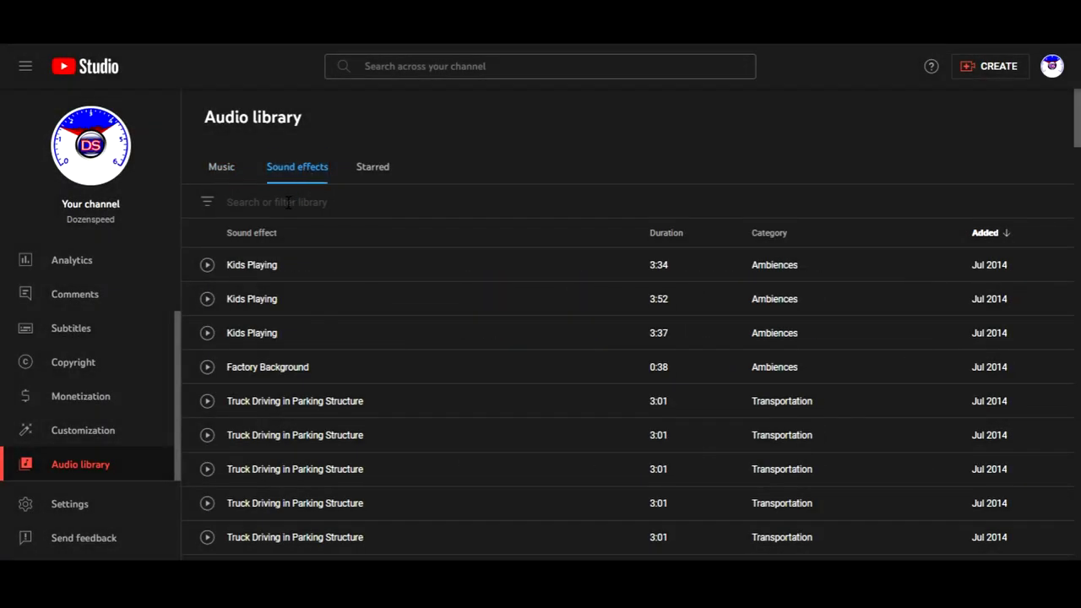
- Filter sound effects by Category, then sort the music list by date added, newest first
{"action": "left_click", "coordinate": [288, 203]}
{"action": "left_click", "coordinate": [285, 288]}
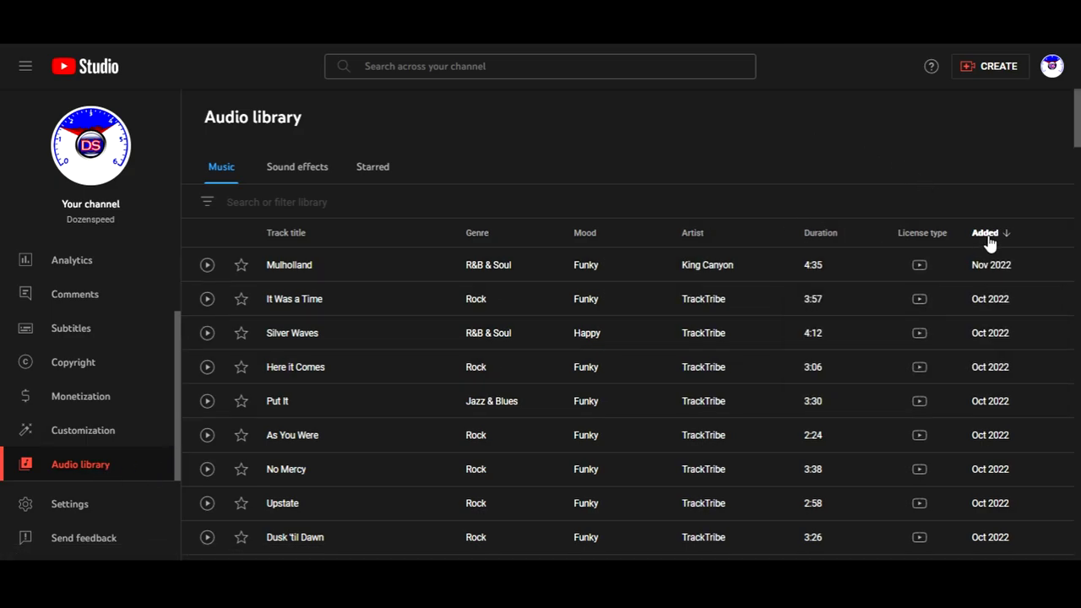
{"action": "left_click", "coordinate": [987, 233]}
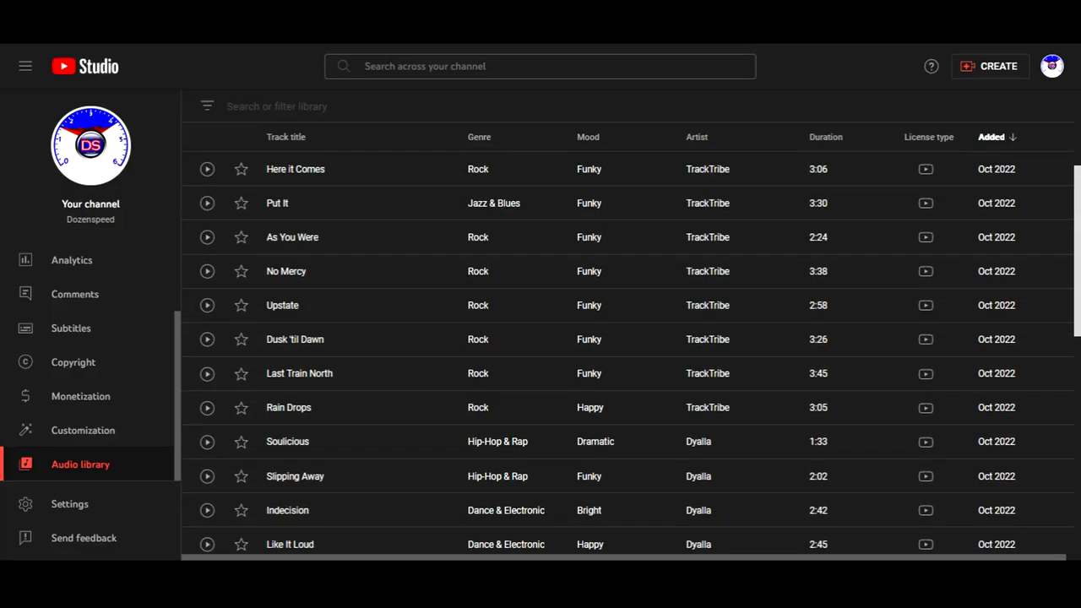
- Show 100 tracks per page in the music list
{"action": "scroll", "coordinate": [625, 346], "scroll_direction": "down", "scroll_amount": 5}
{"action": "scroll", "coordinate": [1007, 551], "scroll_direction": "down", "scroll_amount": 3}
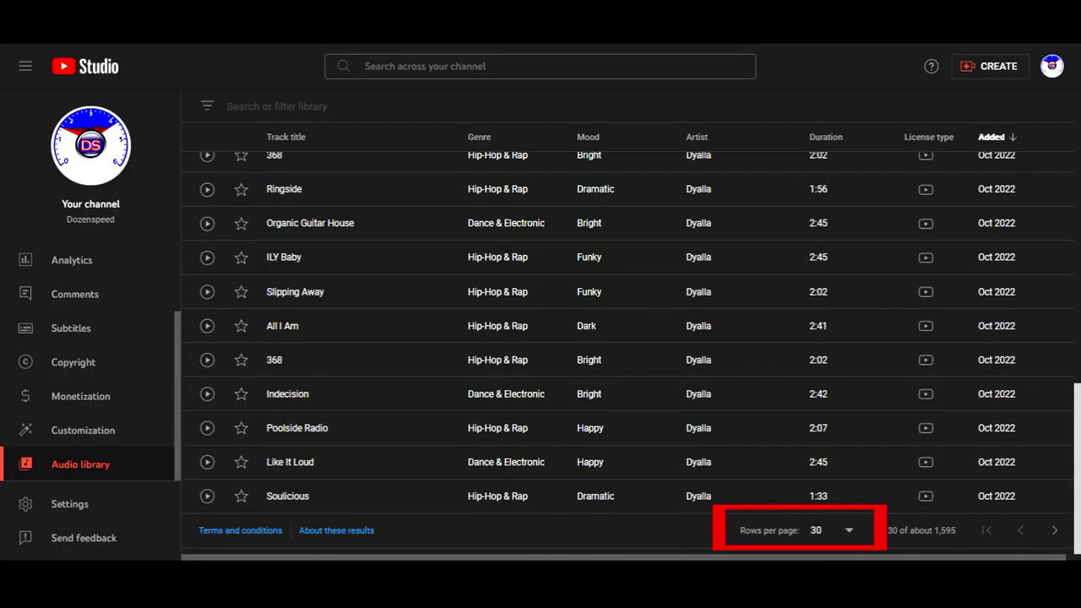
{"action": "left_click", "coordinate": [846, 532]}
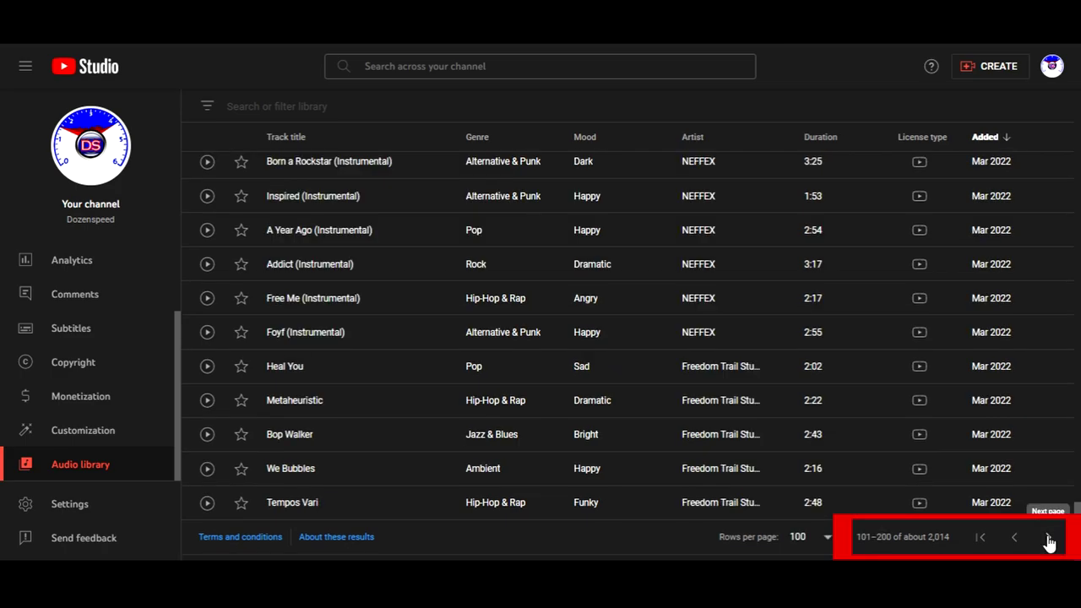
{"action": "left_click", "coordinate": [1048, 537]}
- Page forward through the music list up to rows 1,301–1,400
{"action": "scroll", "coordinate": [1050, 545], "scroll_direction": "down", "scroll_amount": 5}
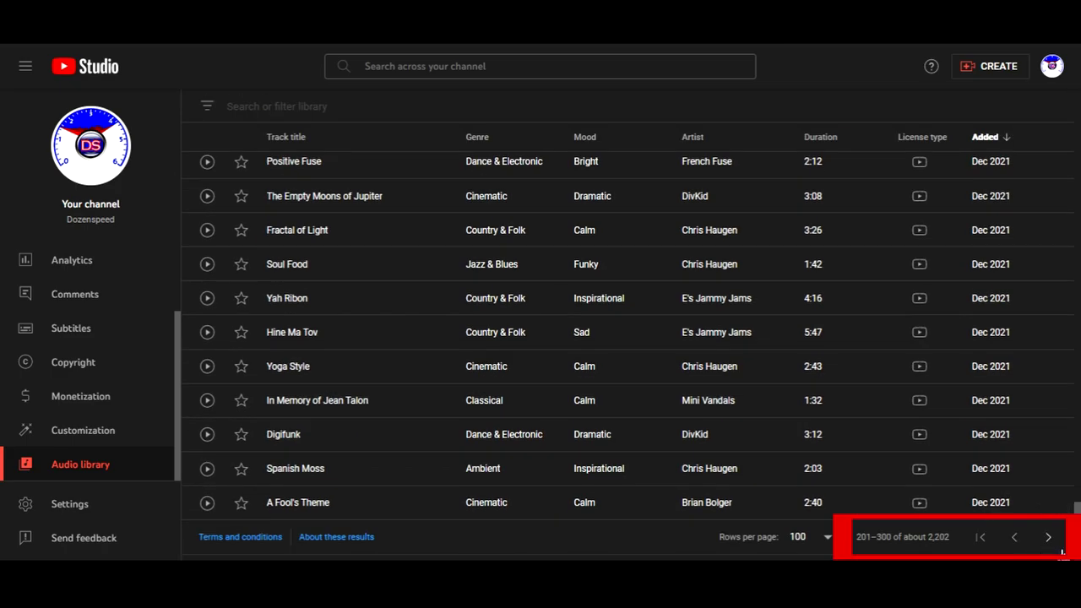
{"action": "left_click", "coordinate": [1048, 537]}
{"action": "scroll", "coordinate": [1052, 545], "scroll_direction": "down", "scroll_amount": 5}
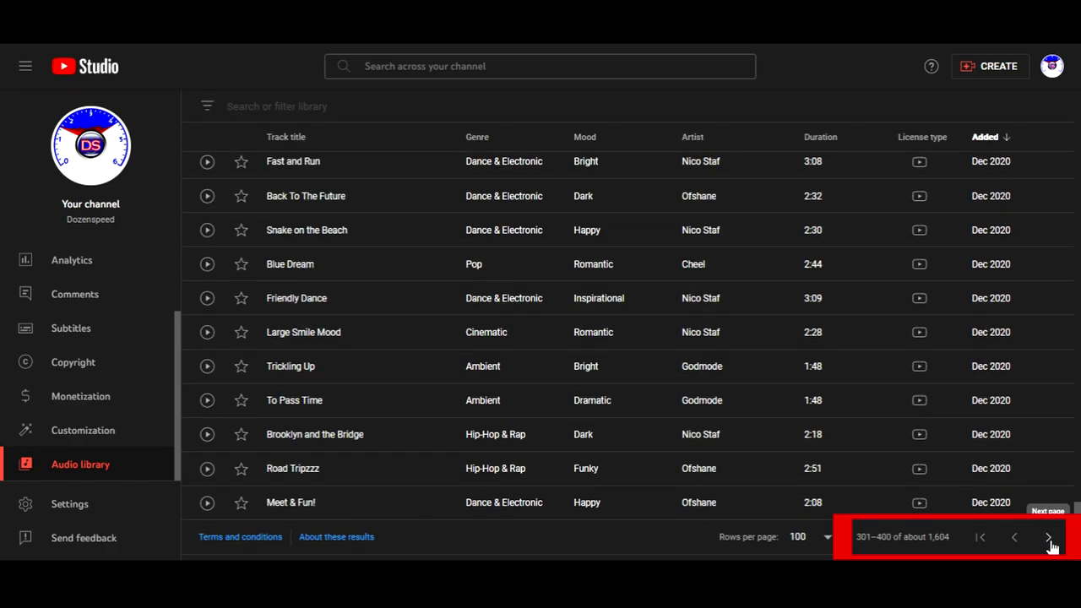
{"action": "left_click", "coordinate": [1048, 537]}
{"action": "scroll", "coordinate": [1049, 544], "scroll_direction": "down", "scroll_amount": 5}
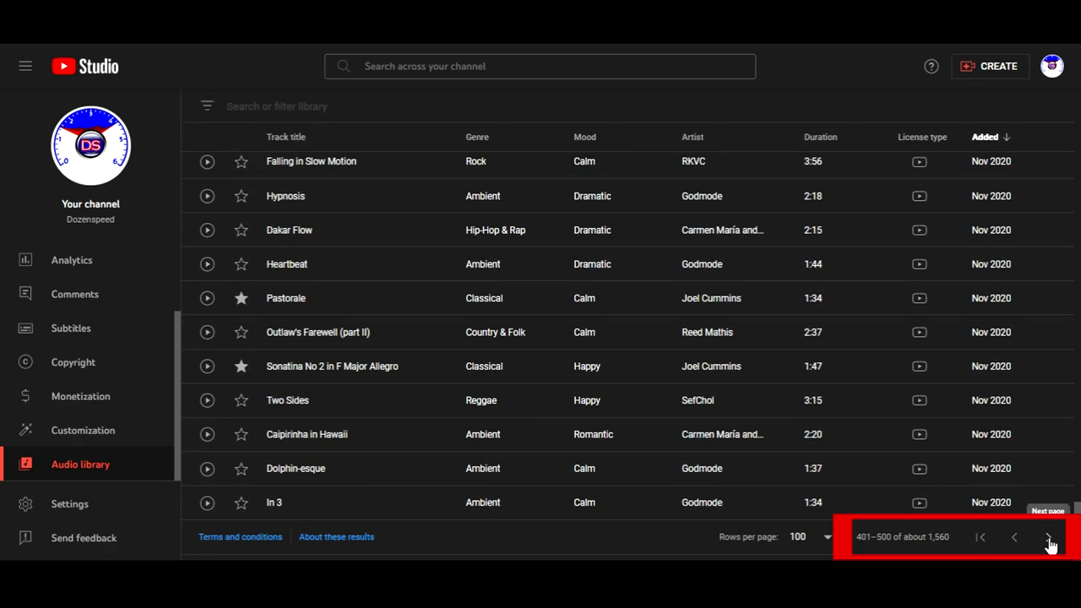
{"action": "left_click", "coordinate": [1048, 537]}
{"action": "scroll", "coordinate": [1050, 545], "scroll_direction": "down", "scroll_amount": 5}
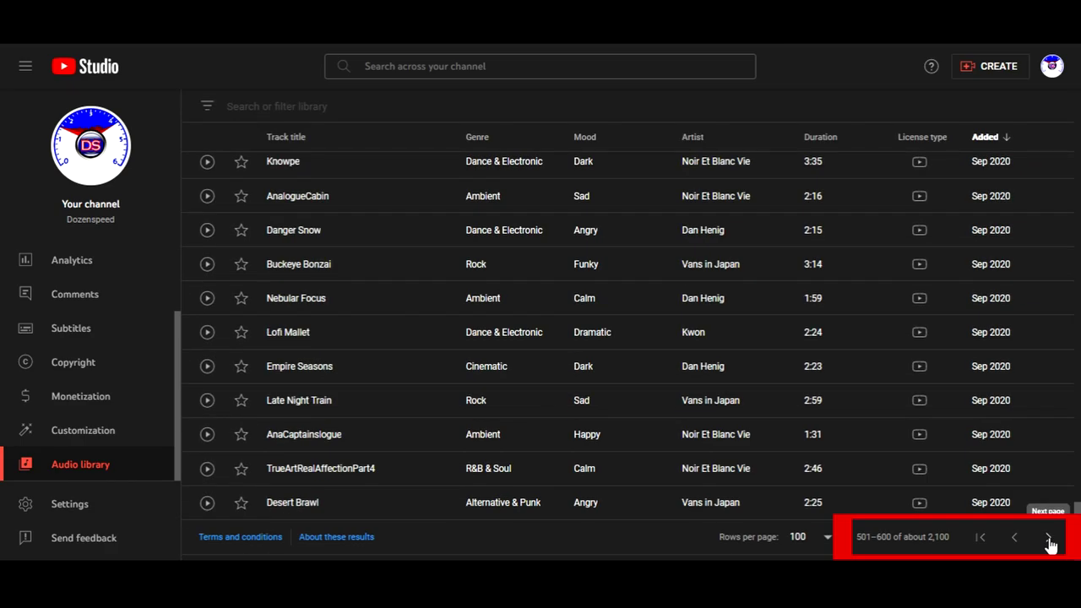
{"action": "left_click", "coordinate": [1048, 537]}
{"action": "scroll", "coordinate": [1050, 545], "scroll_direction": "down", "scroll_amount": 5}
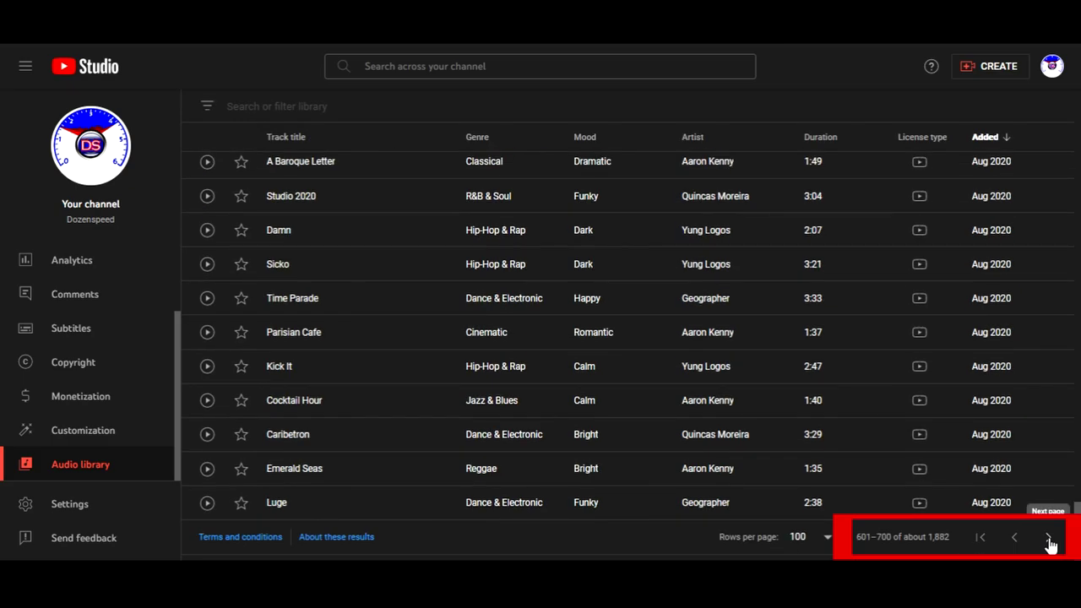
{"action": "left_click", "coordinate": [1050, 545]}
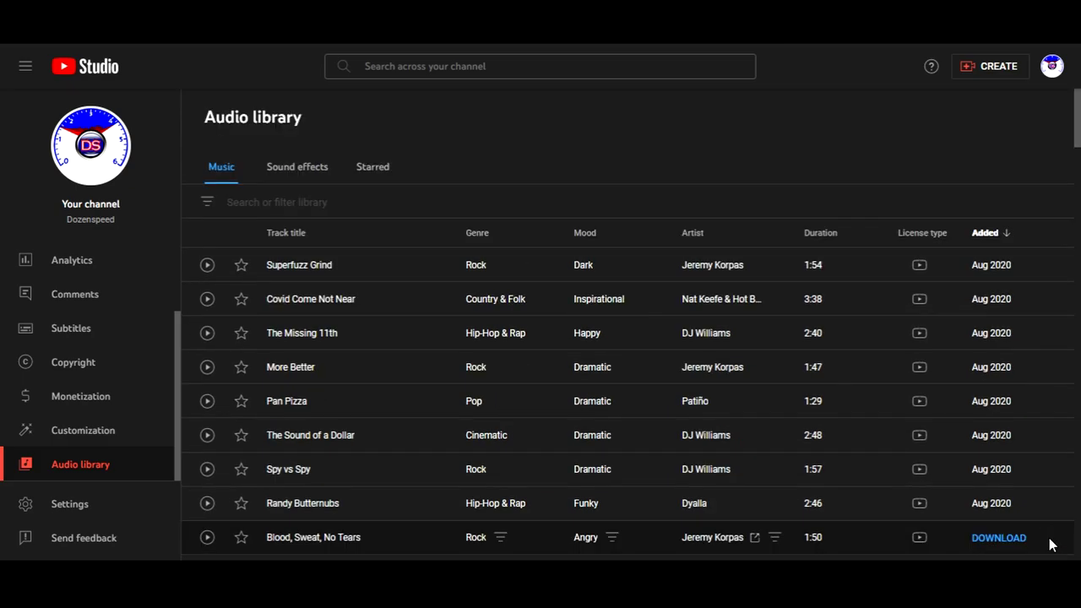
{"action": "scroll", "coordinate": [1050, 545], "scroll_direction": "down", "scroll_amount": 5}
{"action": "left_click", "coordinate": [1048, 537]}
{"action": "scroll", "coordinate": [1050, 540], "scroll_direction": "down", "scroll_amount": 5}
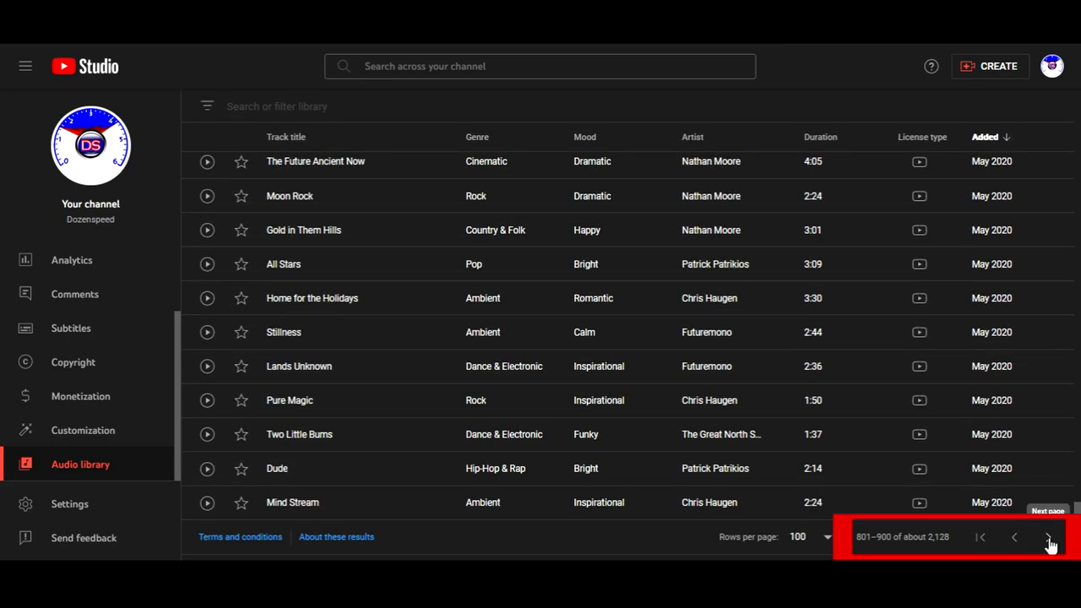
{"action": "left_click", "coordinate": [1049, 541]}
{"action": "scroll", "coordinate": [1050, 545], "scroll_direction": "down", "scroll_amount": 5}
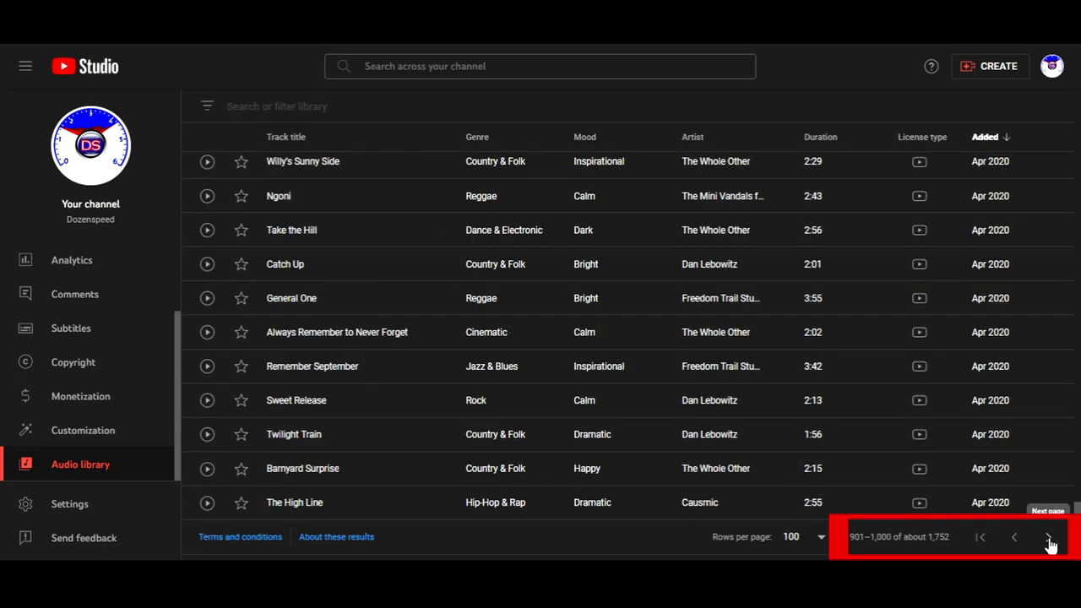
{"action": "left_click", "coordinate": [1049, 545]}
{"action": "scroll", "coordinate": [1050, 545], "scroll_direction": "down", "scroll_amount": 5}
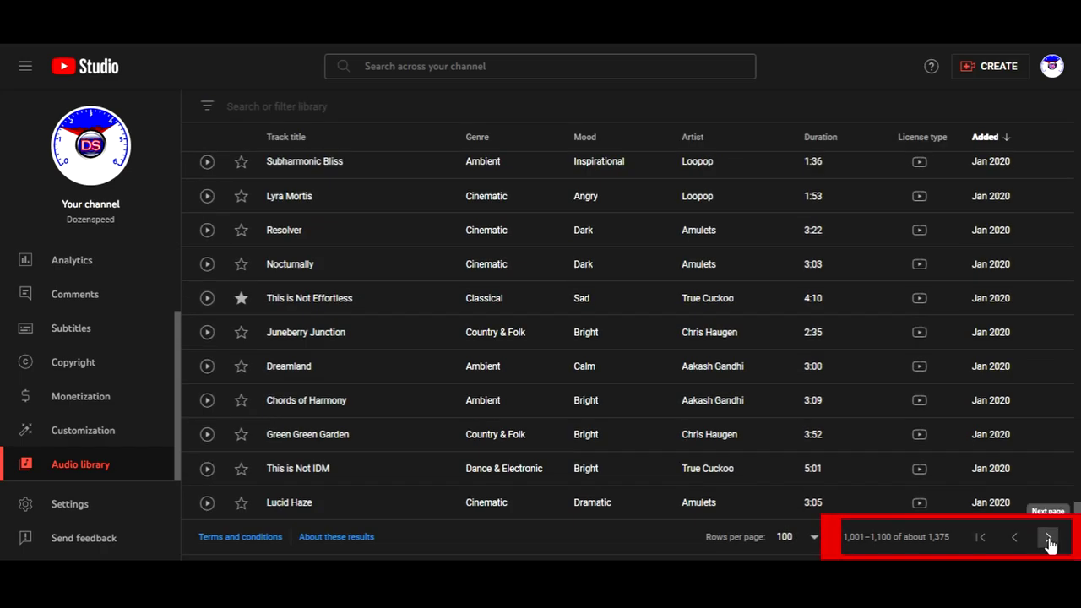
{"action": "left_click", "coordinate": [1049, 541]}
{"action": "scroll", "coordinate": [1050, 545], "scroll_direction": "down", "scroll_amount": 5}
{"action": "left_click", "coordinate": [1049, 541]}
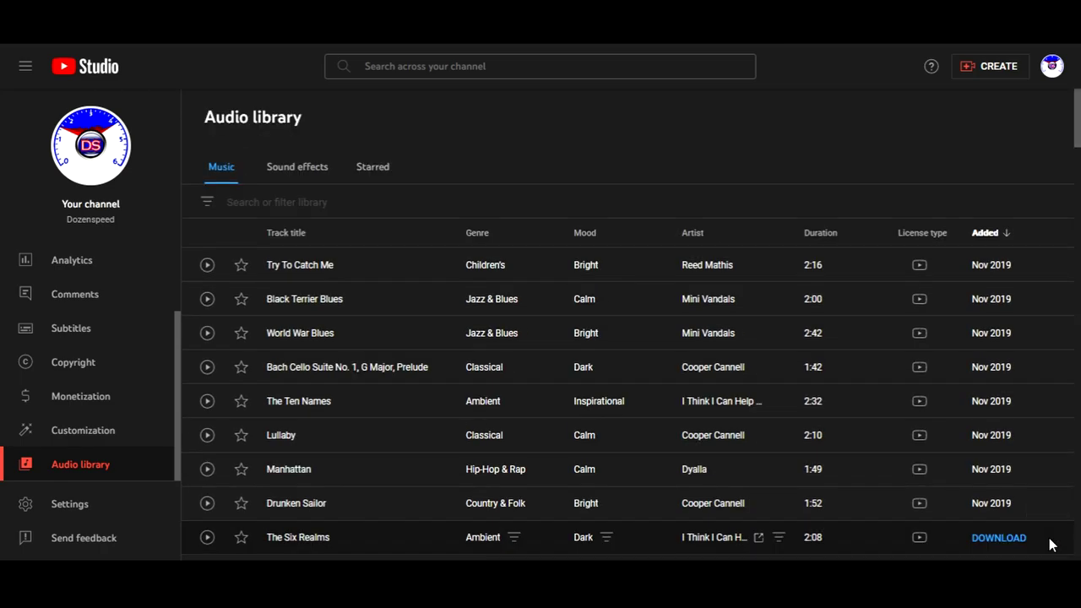
{"action": "scroll", "coordinate": [1049, 545], "scroll_direction": "down", "scroll_amount": 5}
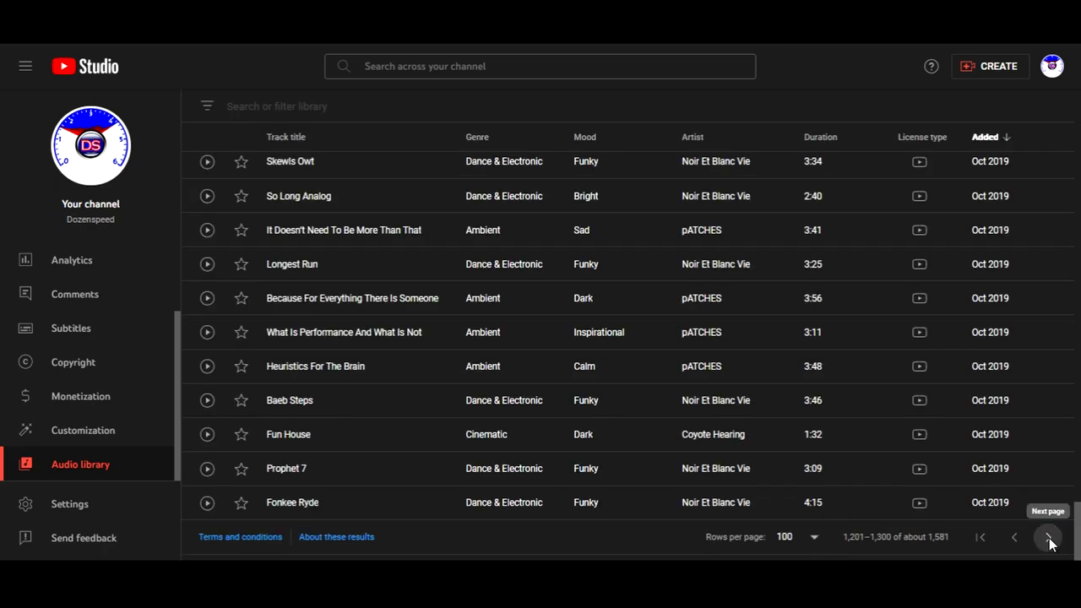
{"action": "left_click", "coordinate": [1050, 541]}
{"action": "scroll", "coordinate": [1050, 545], "scroll_direction": "down", "scroll_amount": 5}
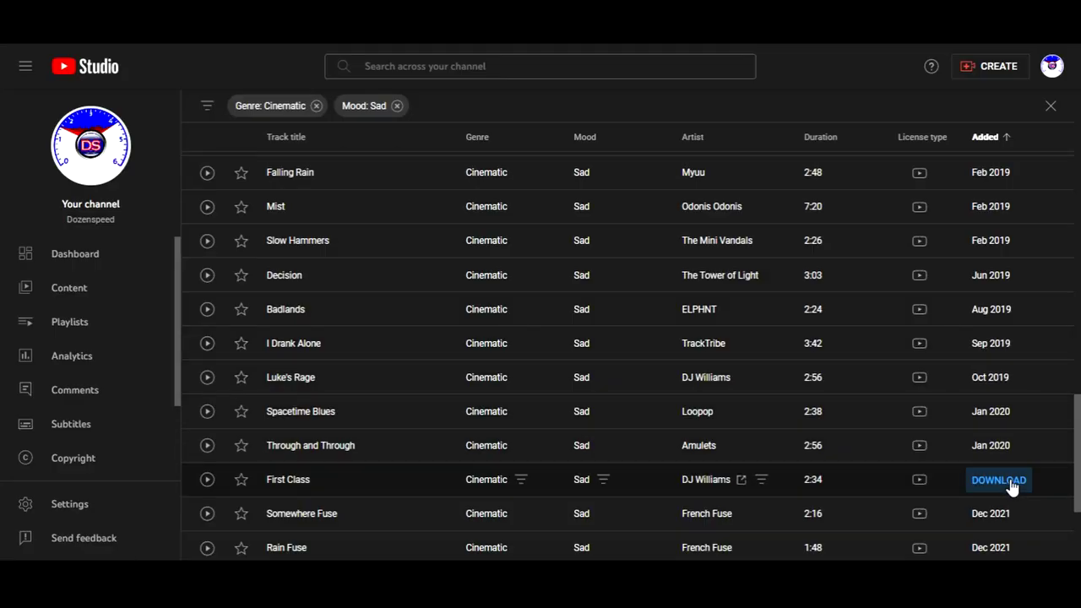
- Page forward through the Cinematic track results with the Next page arrow
{"action": "scroll", "coordinate": [1008, 457], "scroll_direction": "down", "scroll_amount": 3}
{"action": "scroll", "coordinate": [1001, 397], "scroll_direction": "up", "scroll_amount": 10}
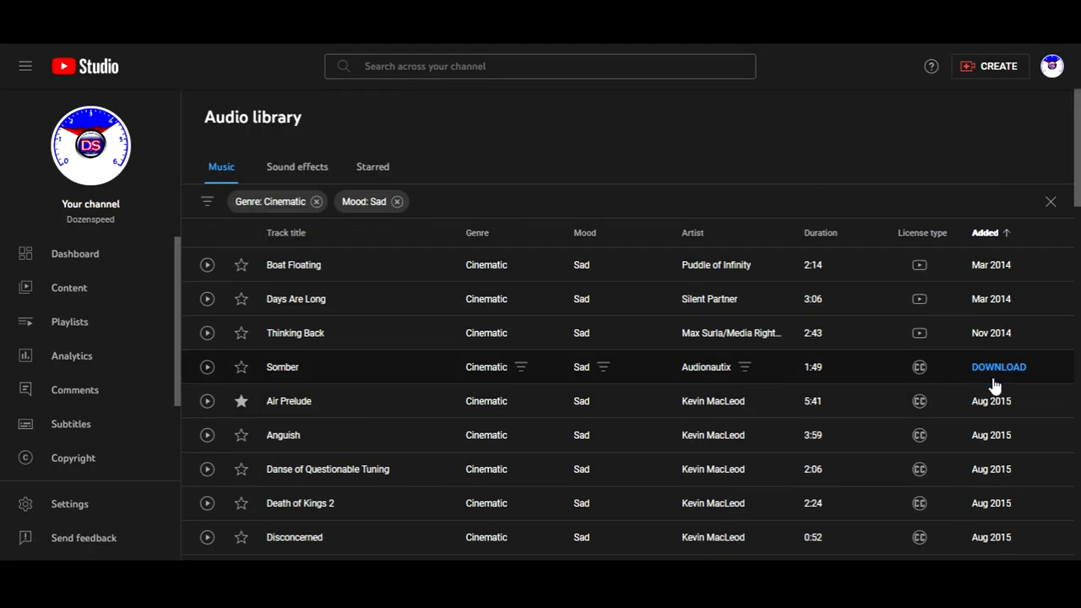
{"action": "scroll", "coordinate": [999, 541], "scroll_direction": "down", "scroll_amount": 3}
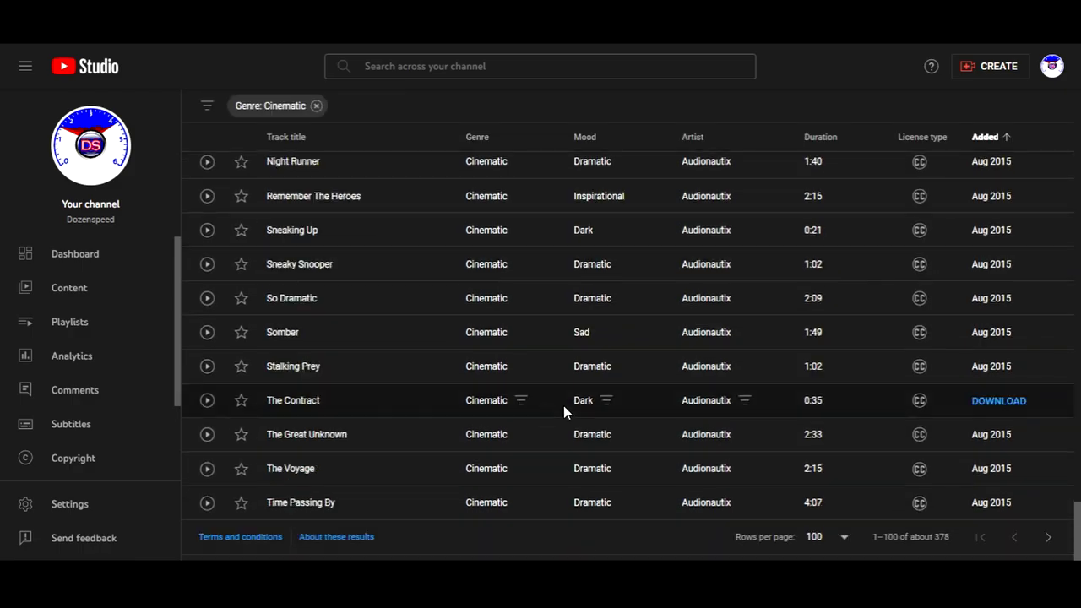
{"action": "left_click", "coordinate": [1047, 534]}
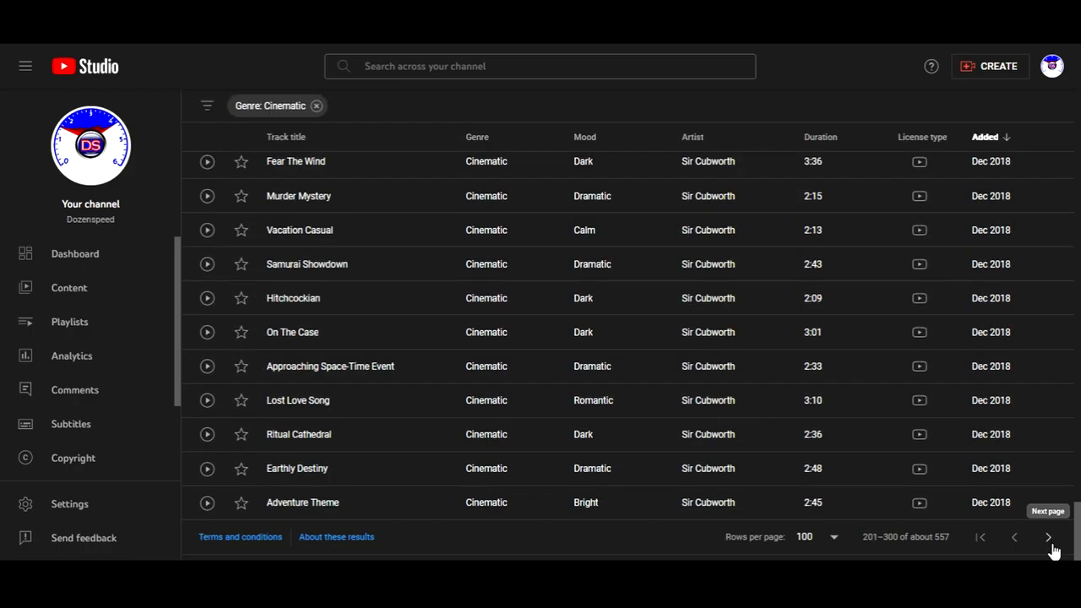
{"action": "left_click", "coordinate": [1050, 538]}
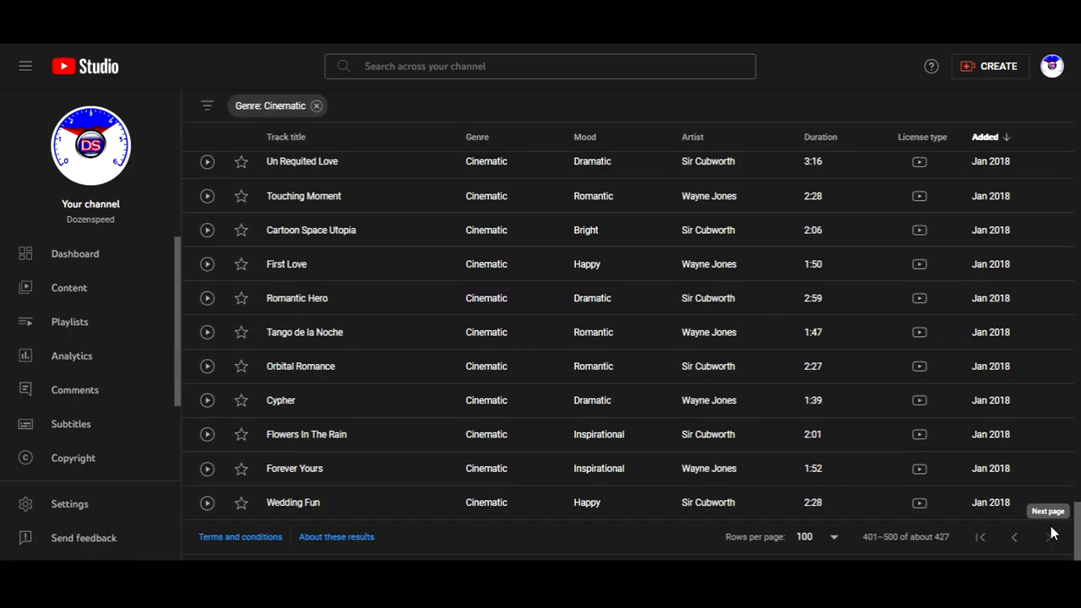
{"action": "left_click", "coordinate": [1049, 538]}
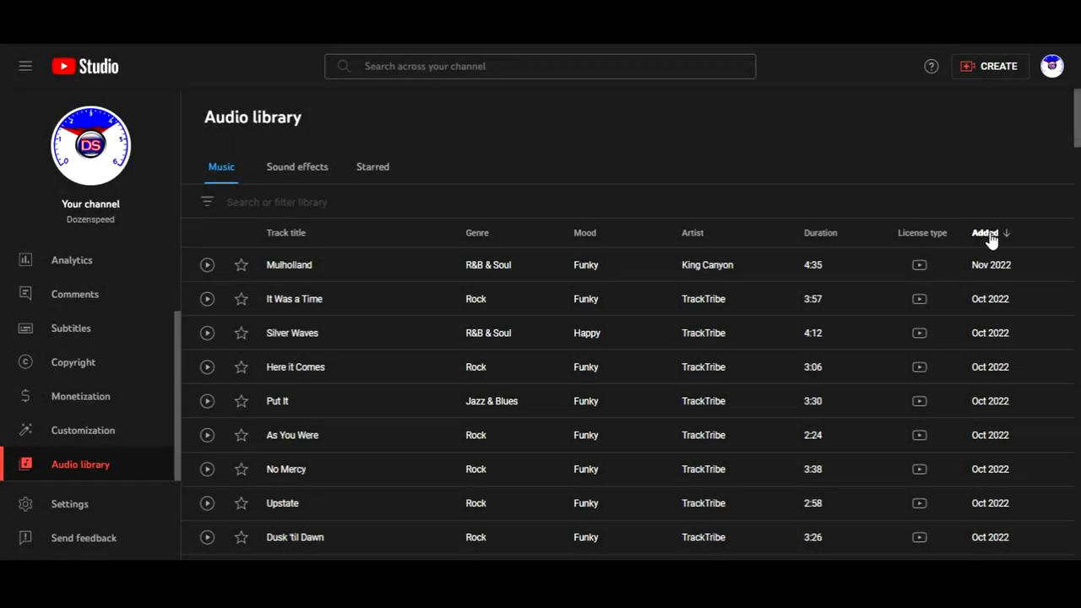
- Try sorting by artist, title and duration, ending sorted by date added, oldest first
{"action": "left_click", "coordinate": [988, 233]}
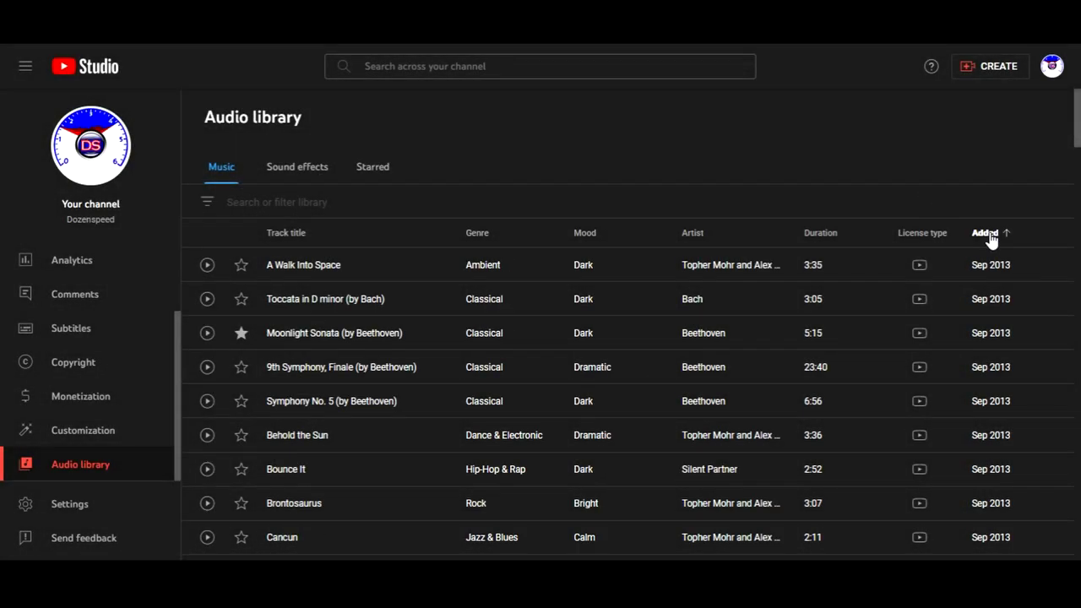
{"action": "left_click", "coordinate": [694, 236]}
{"action": "left_click", "coordinate": [281, 237]}
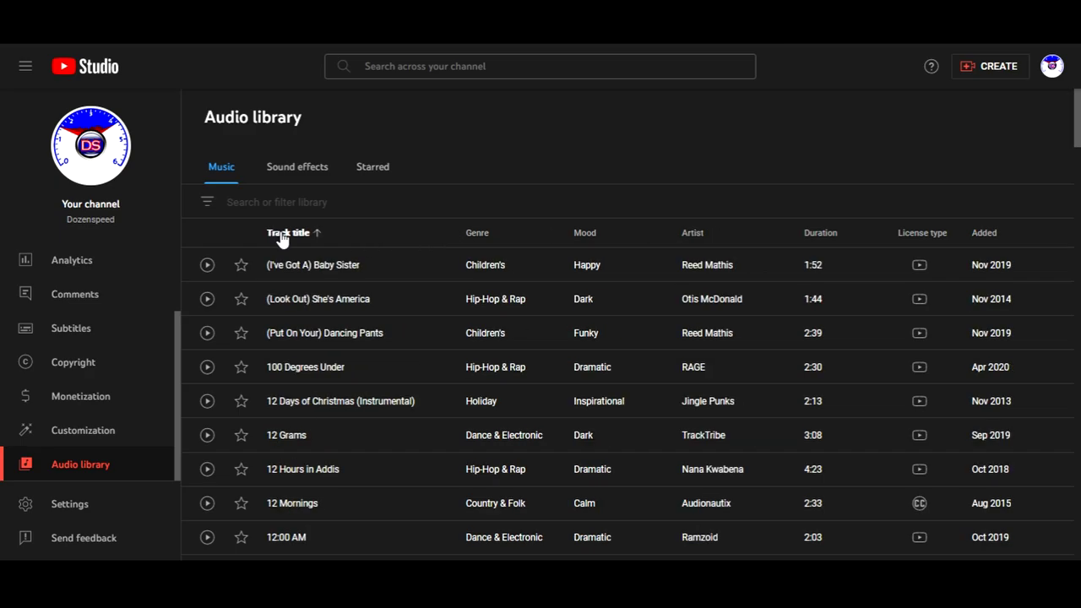
{"action": "left_click", "coordinate": [821, 237]}
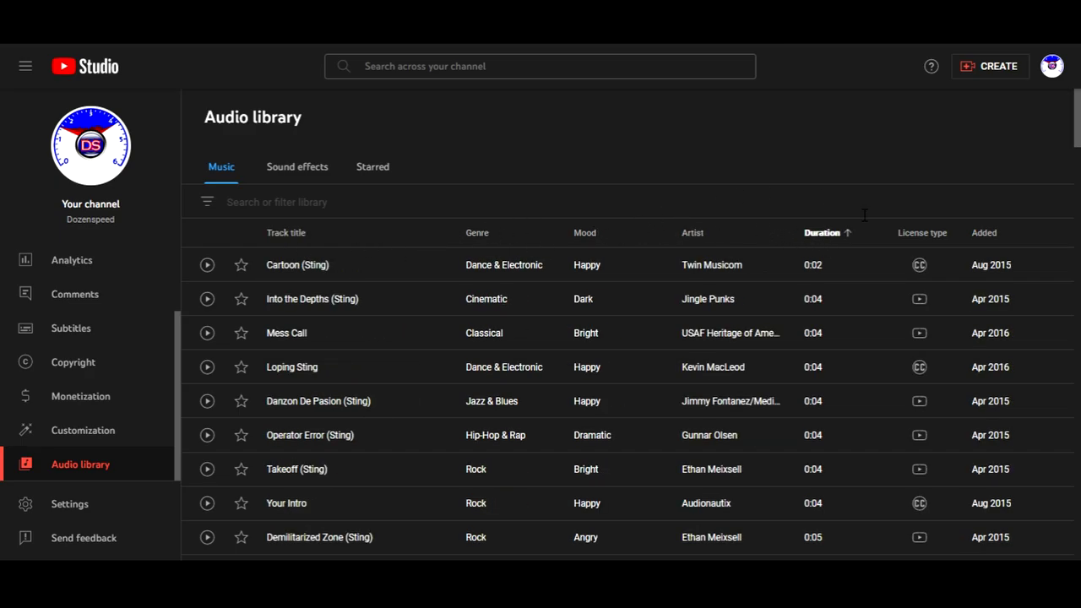
{"action": "left_click", "coordinate": [984, 233]}
- Filter the music list to the Rock genre and begin adding a mood filter
{"action": "left_click", "coordinate": [272, 202]}
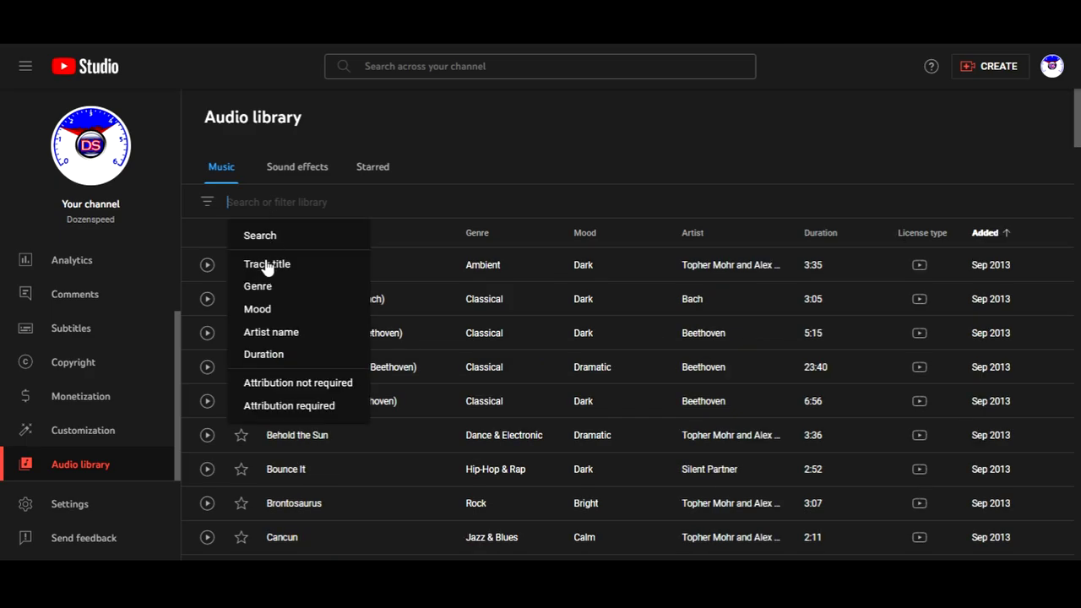
{"action": "left_click", "coordinate": [269, 288]}
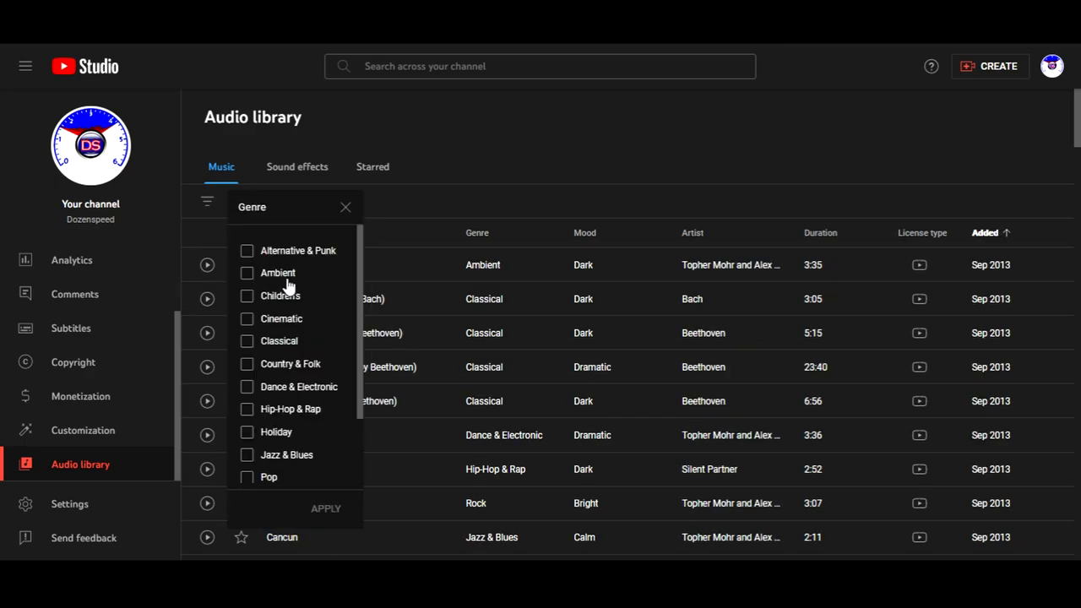
{"action": "scroll", "coordinate": [359, 283], "scroll_direction": "down", "scroll_amount": 2}
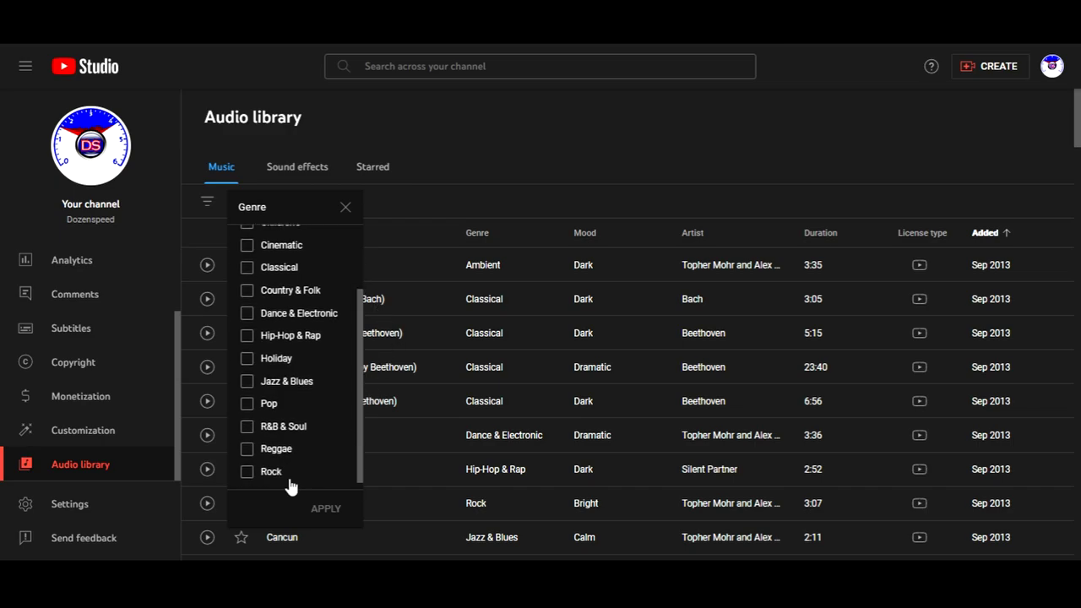
{"action": "left_click", "coordinate": [272, 472]}
{"action": "left_click", "coordinate": [326, 508]}
{"action": "left_click", "coordinate": [207, 201]}
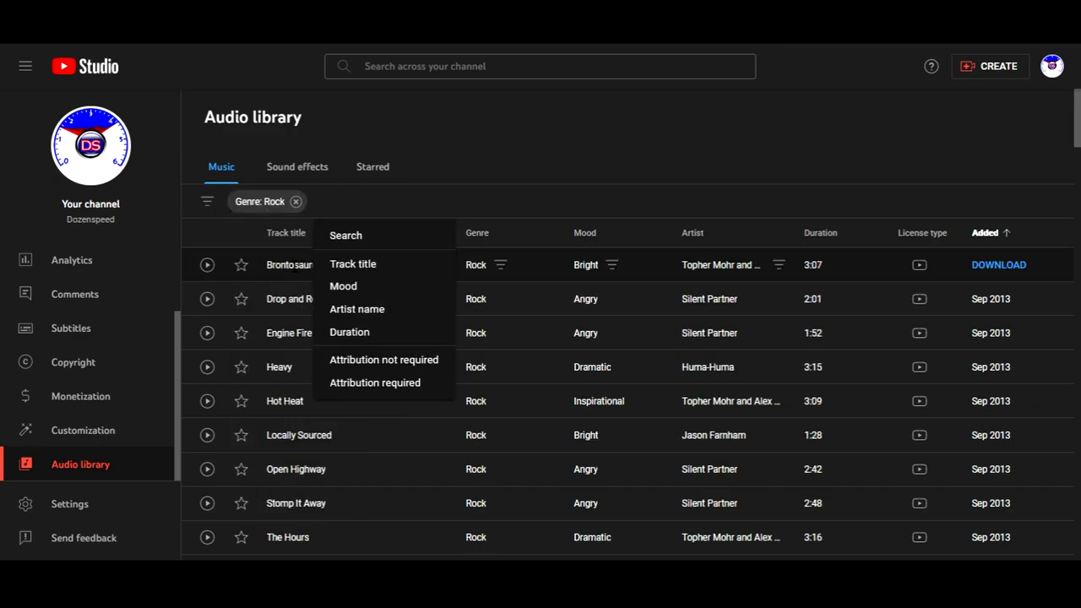
{"action": "left_click", "coordinate": [340, 287]}
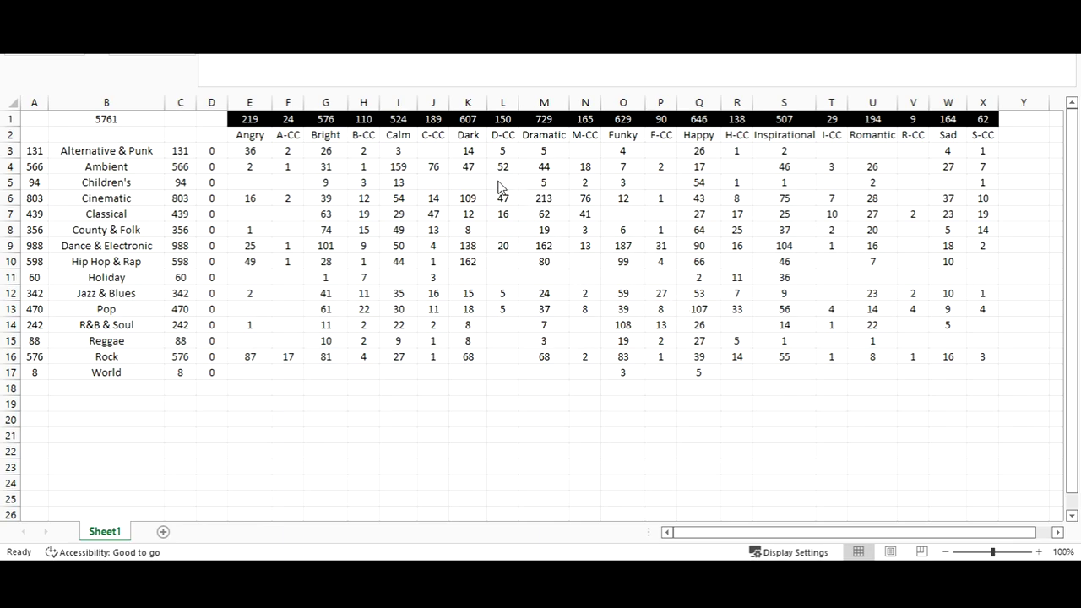
- Select every empty cell in the genre-by-mood tally and fill them black
{"action": "left_click", "coordinate": [434, 151]}
{"action": "left_click", "coordinate": [586, 151], "text": "ctrl"}
{"action": "left_click", "coordinate": [660, 151], "text": "ctrl"}
{"action": "left_click", "coordinate": [831, 151], "text": "ctrl"}
{"action": "left_click", "coordinate": [913, 166], "text": "ctrl"}
{"action": "left_click", "coordinate": [913, 245], "text": "ctrl"}
{"action": "left_click", "coordinate": [947, 277], "text": "ctrl"}
{"action": "left_click", "coordinate": [982, 341], "text": "ctrl"}
{"action": "left_click_drag", "start_coordinate": [832, 261], "coordinate": [831, 293]}
{"action": "left_click_drag", "start_coordinate": [606, 214], "coordinate": [668, 214]}
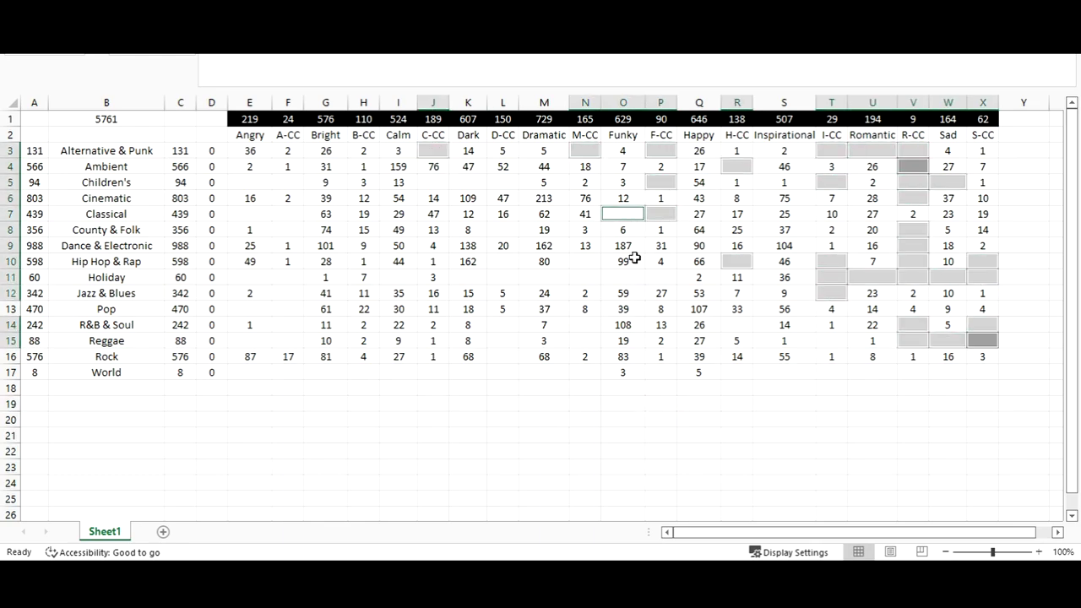
{"action": "left_click_drag", "start_coordinate": [607, 277], "coordinate": [667, 277]}
{"action": "left_click_drag", "start_coordinate": [982, 373], "coordinate": [736, 373]}
{"action": "left_click_drag", "start_coordinate": [587, 373], "coordinate": [249, 373]}
{"action": "left_click_drag", "start_coordinate": [502, 324], "coordinate": [503, 356]}
{"action": "key", "text": "F4"}
{"action": "left_click", "coordinate": [724, 404]}
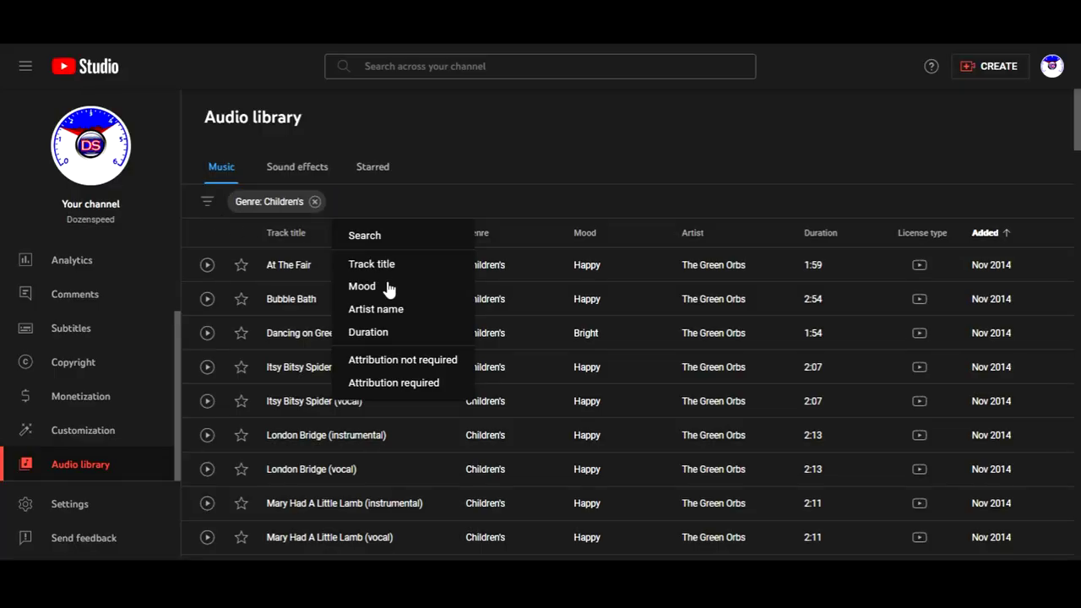
- Add an Angry mood filter to the track list
{"action": "left_click", "coordinate": [387, 289]}
{"action": "left_click", "coordinate": [352, 251]}
{"action": "left_click", "coordinate": [440, 502]}
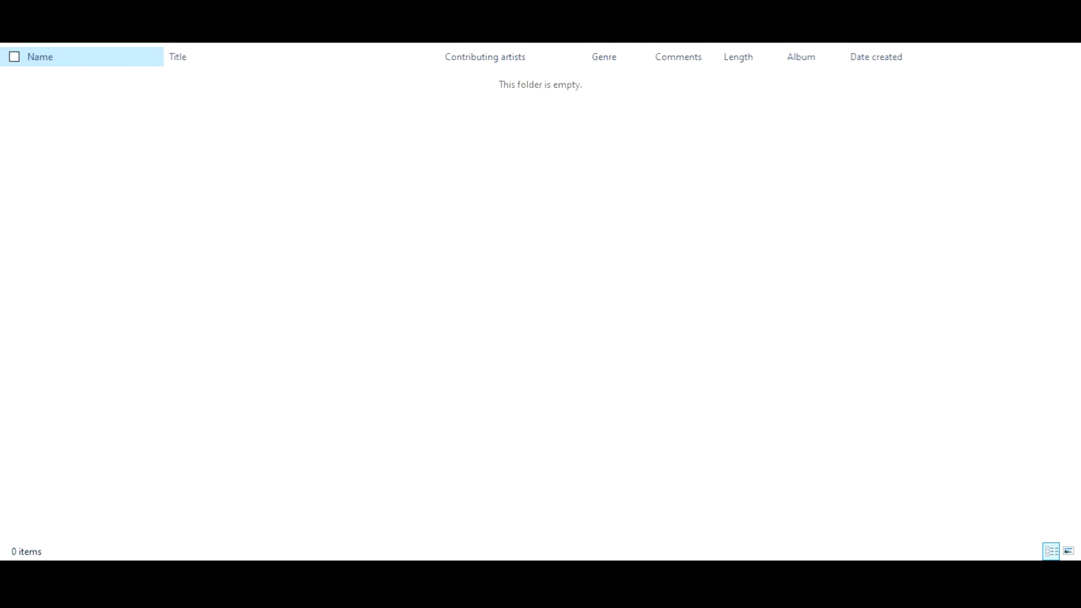
- Create New folder through New folder (5), then open Downloads in a new window
{"action": "key", "text": "ctrl+shift+n"}
{"action": "key", "text": "ctrl+shift+n"}
{"action": "key", "text": "ctrl+shift+n"}
{"action": "key", "text": "ctrl+shift+n"}
{"action": "key", "text": "ctrl+shift+n"}
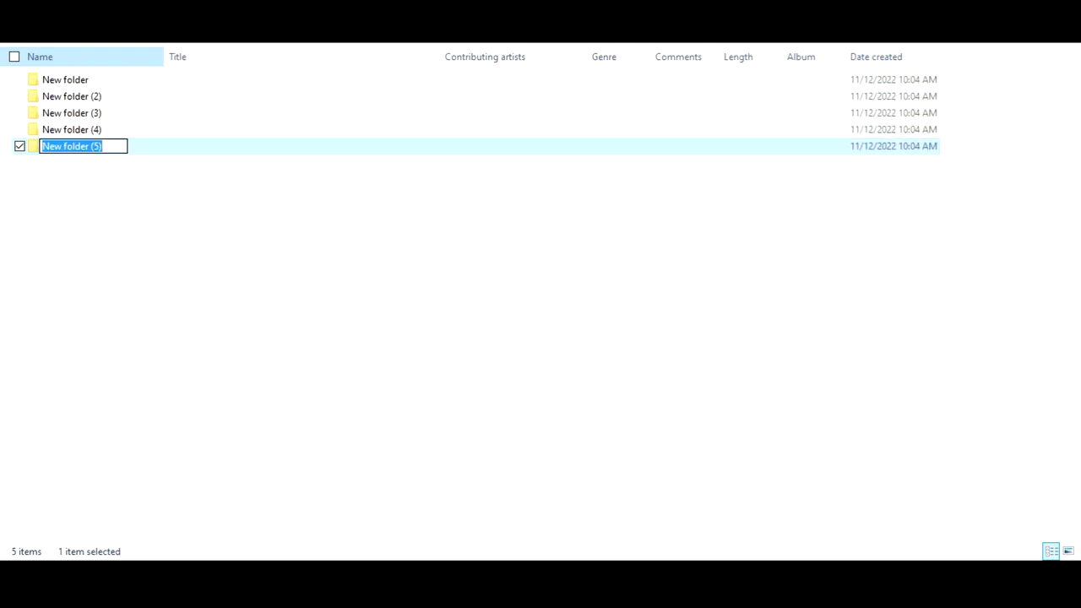
{"action": "key", "text": "super+e"}
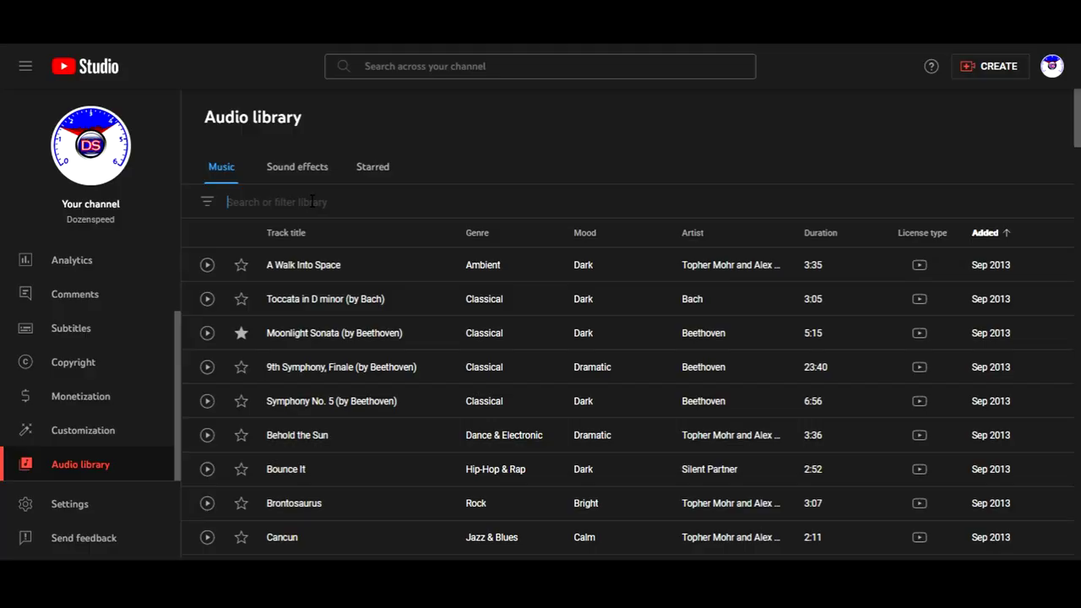
- Filter the music list by genre to Alternative & Punk
{"action": "left_click", "coordinate": [312, 201]}
{"action": "left_click", "coordinate": [274, 287]}
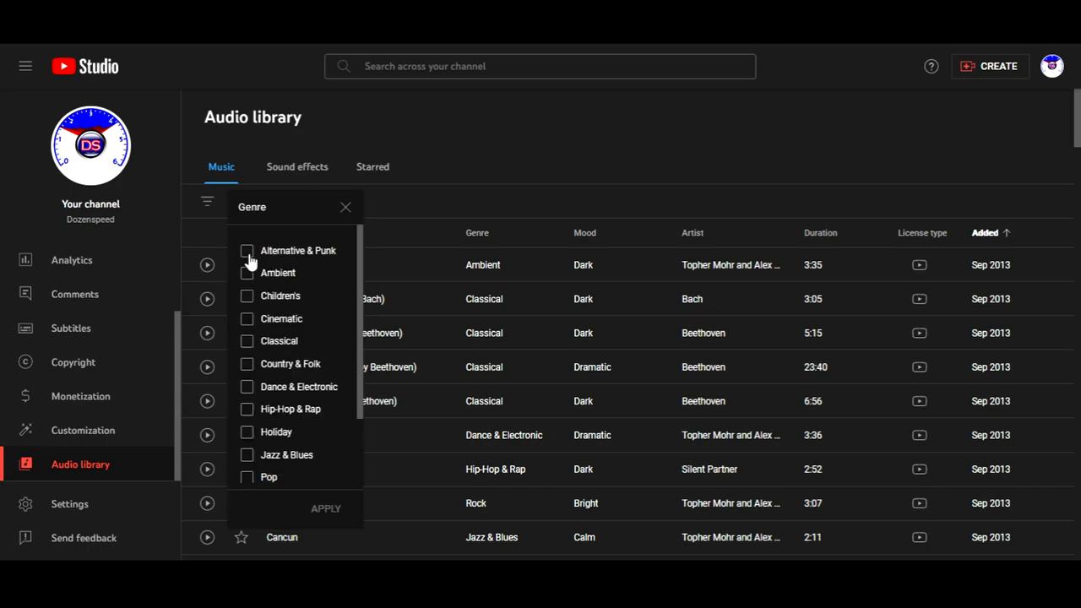
{"action": "left_click", "coordinate": [247, 253]}
{"action": "left_click", "coordinate": [338, 512]}
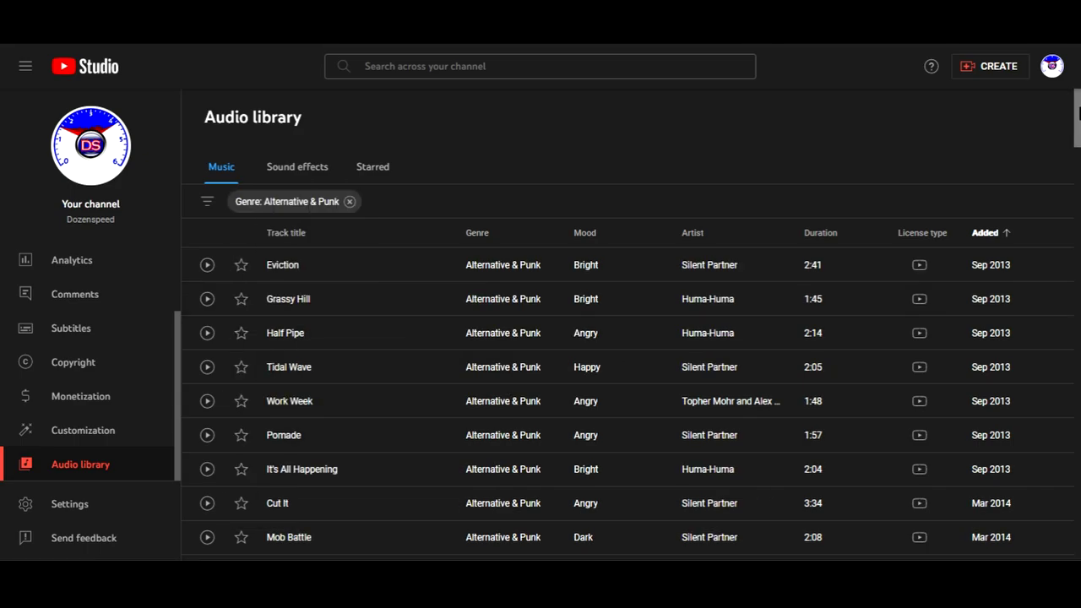
- Page through the Alternative & Punk results and briefly add the Attribution required filter
{"action": "scroll", "coordinate": [1078, 114], "scroll_direction": "down", "scroll_amount": 10}
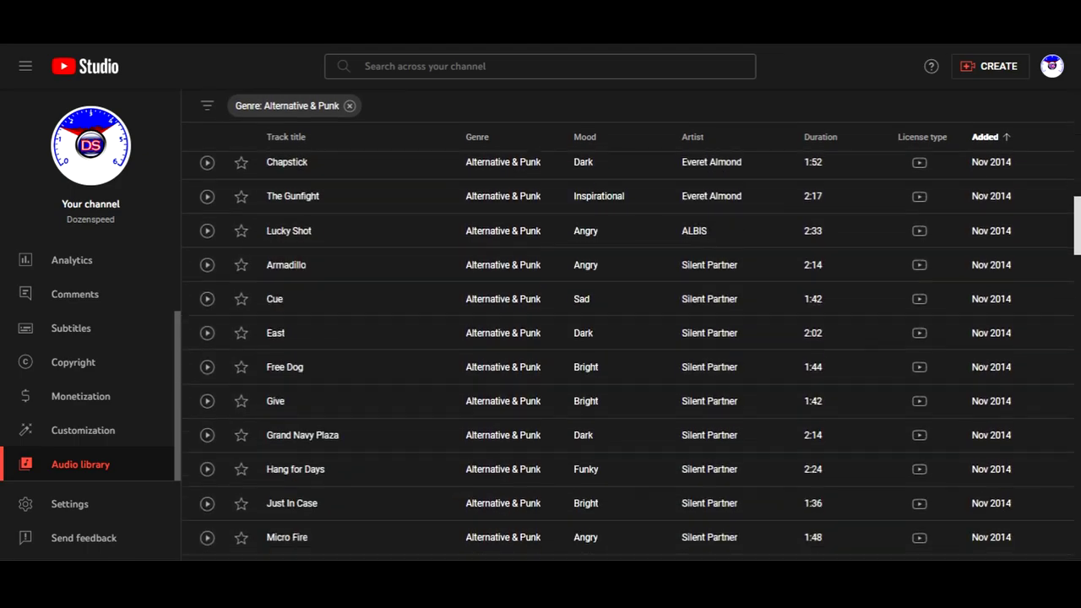
{"action": "scroll", "coordinate": [629, 355], "scroll_direction": "down", "scroll_amount": 20}
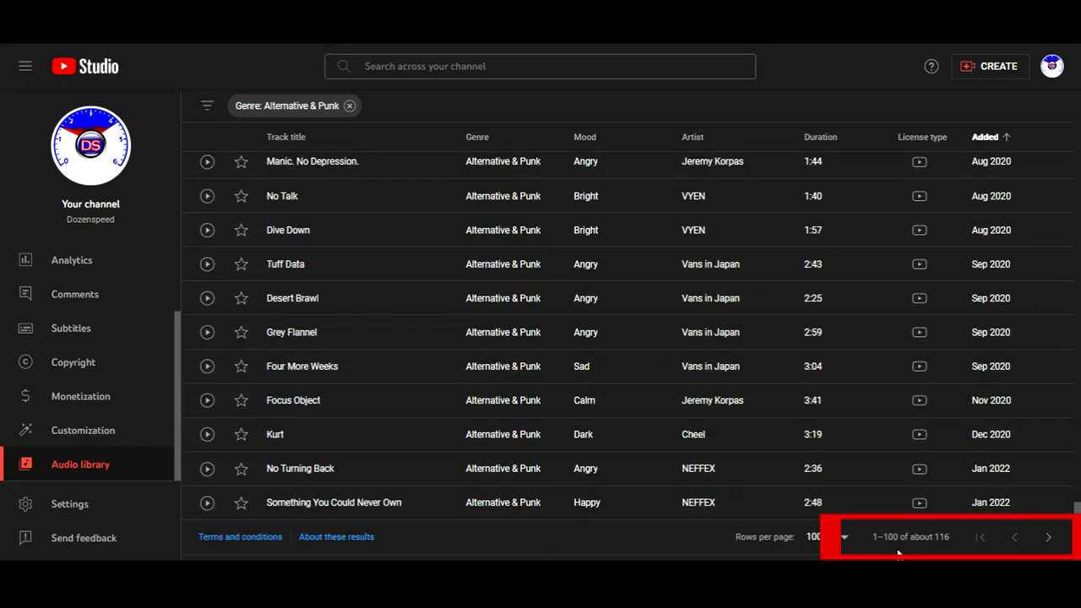
{"action": "left_click", "coordinate": [1048, 538]}
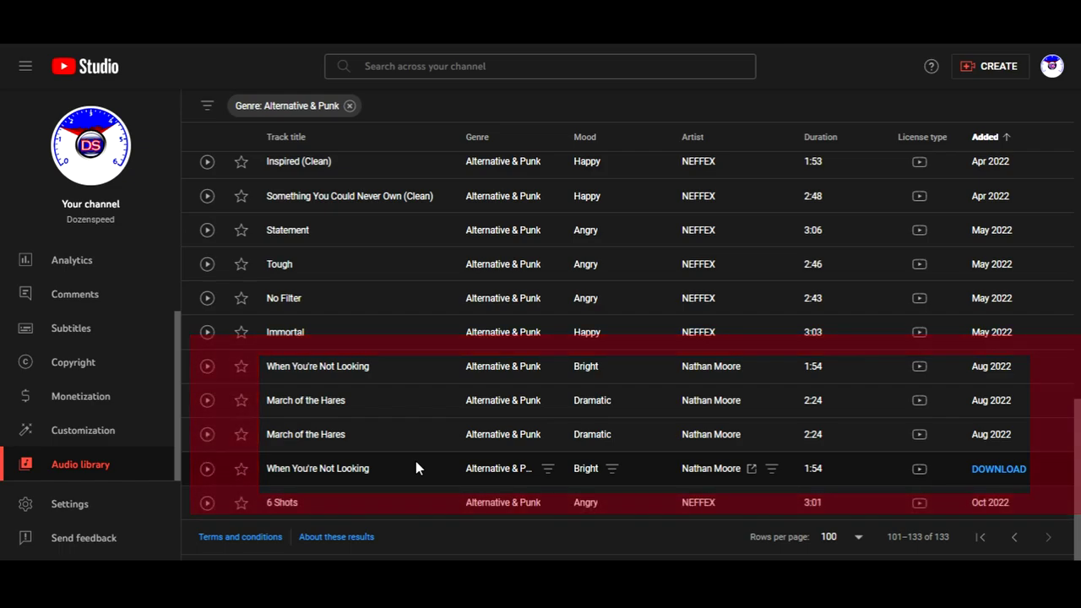
{"action": "left_click", "coordinate": [398, 107]}
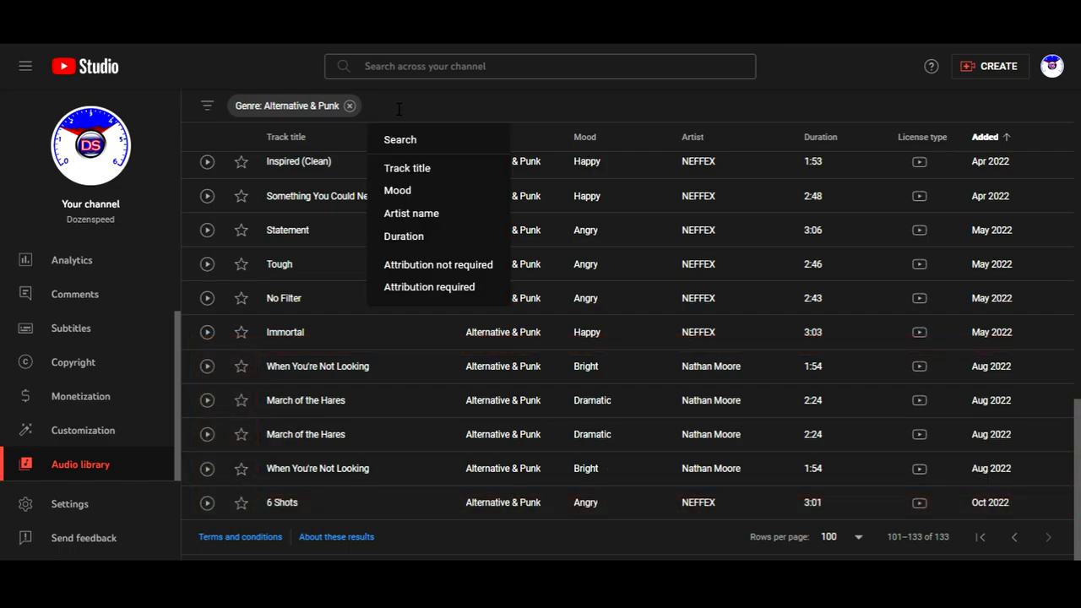
{"action": "left_click", "coordinate": [429, 287]}
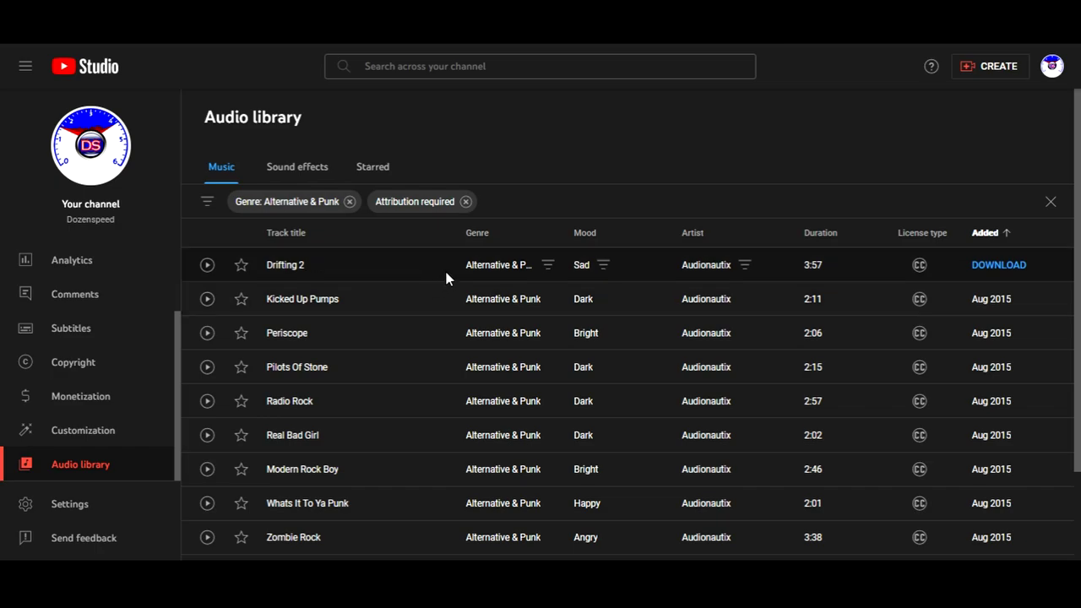
{"action": "scroll", "coordinate": [448, 304], "scroll_direction": "down", "scroll_amount": 2}
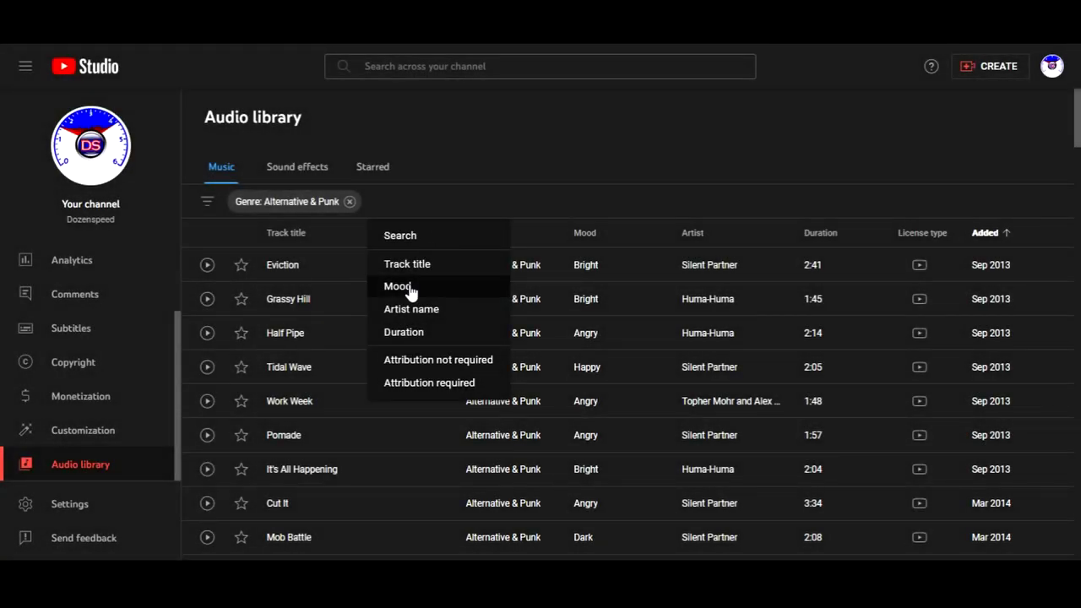
- Add the Angry mood filter and scroll through the angry Alternative & Punk tracks
{"action": "left_click", "coordinate": [411, 290]}
{"action": "left_click", "coordinate": [389, 252]}
{"action": "left_click", "coordinate": [467, 492]}
{"action": "scroll", "coordinate": [885, 169], "scroll_direction": "down", "scroll_amount": 10}
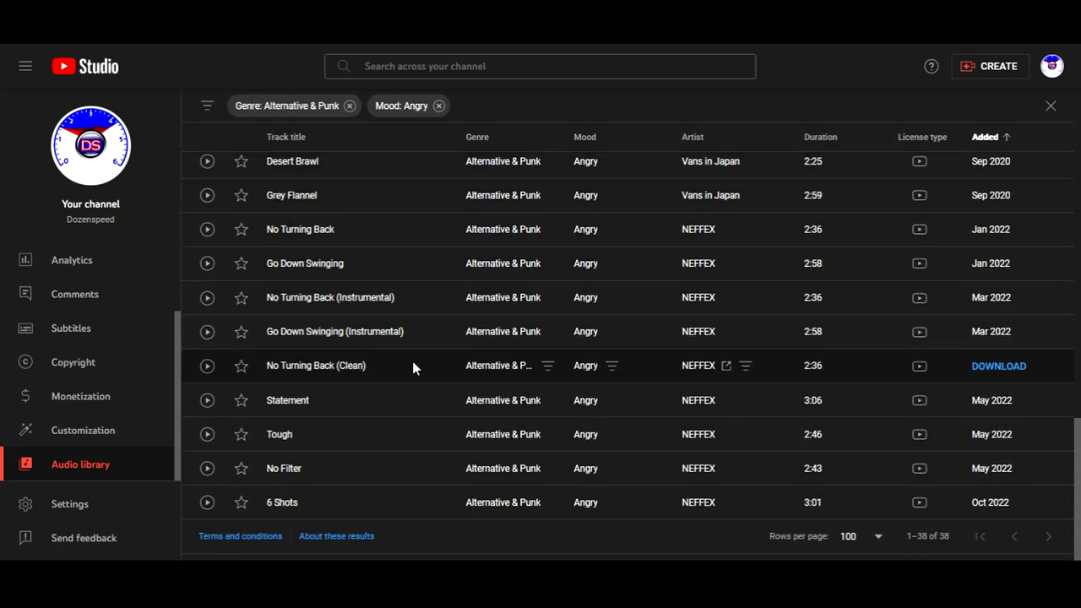
{"action": "scroll", "coordinate": [435, 289], "scroll_direction": "up", "scroll_amount": 5}
{"action": "mouse_move", "coordinate": [919, 285]}
{"action": "scroll", "coordinate": [989, 475], "scroll_direction": "up", "scroll_amount": 9}
{"action": "scroll", "coordinate": [987, 422], "scroll_direction": "down", "scroll_amount": 9}
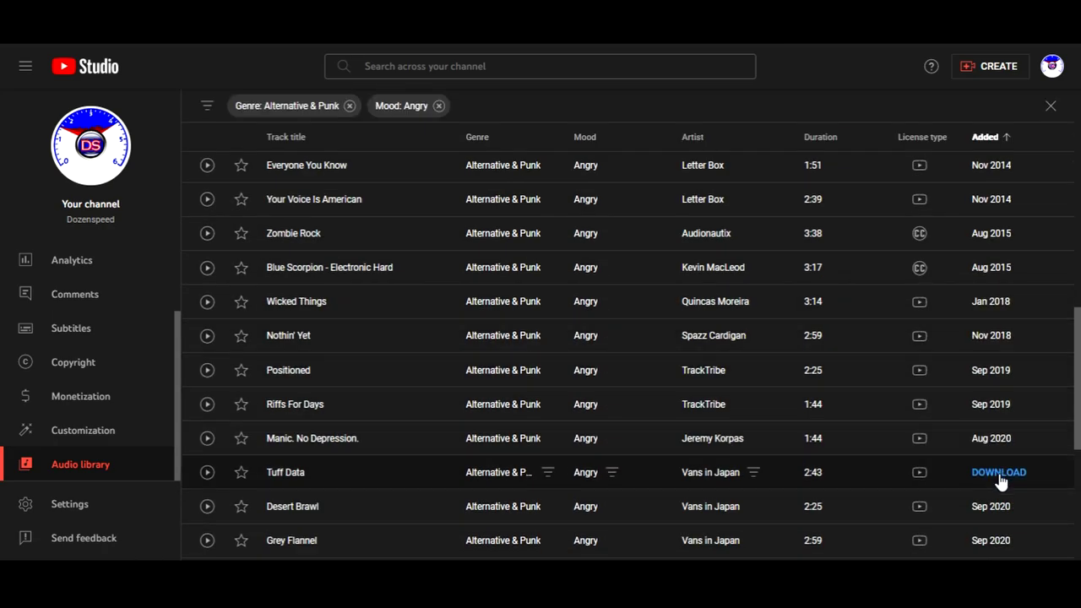
{"action": "scroll", "coordinate": [997, 461], "scroll_direction": "down", "scroll_amount": 5}
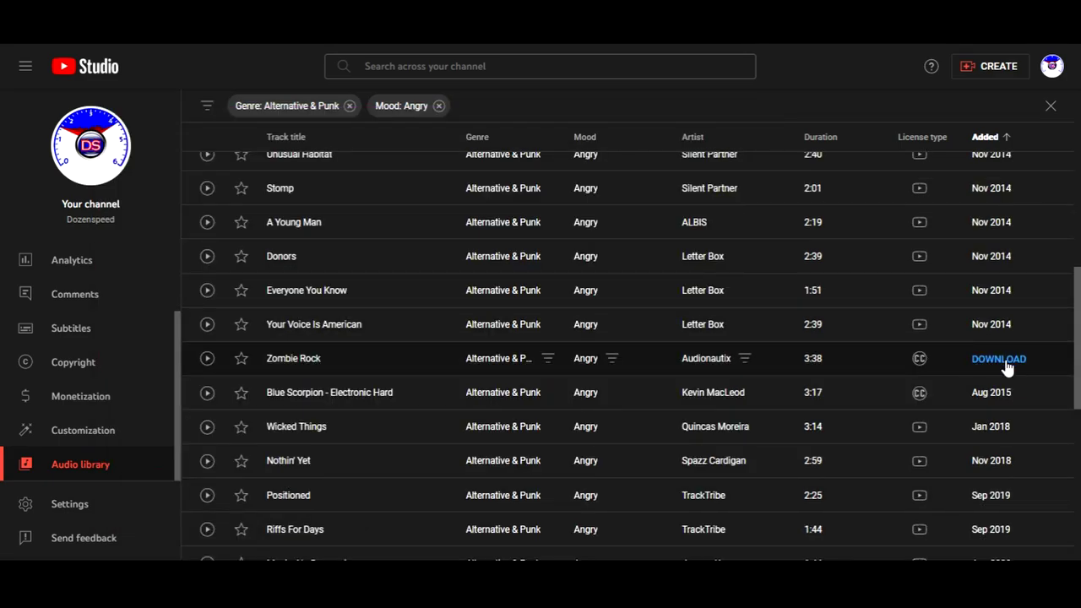
{"action": "scroll", "coordinate": [1010, 399], "scroll_direction": "up", "scroll_amount": 6}
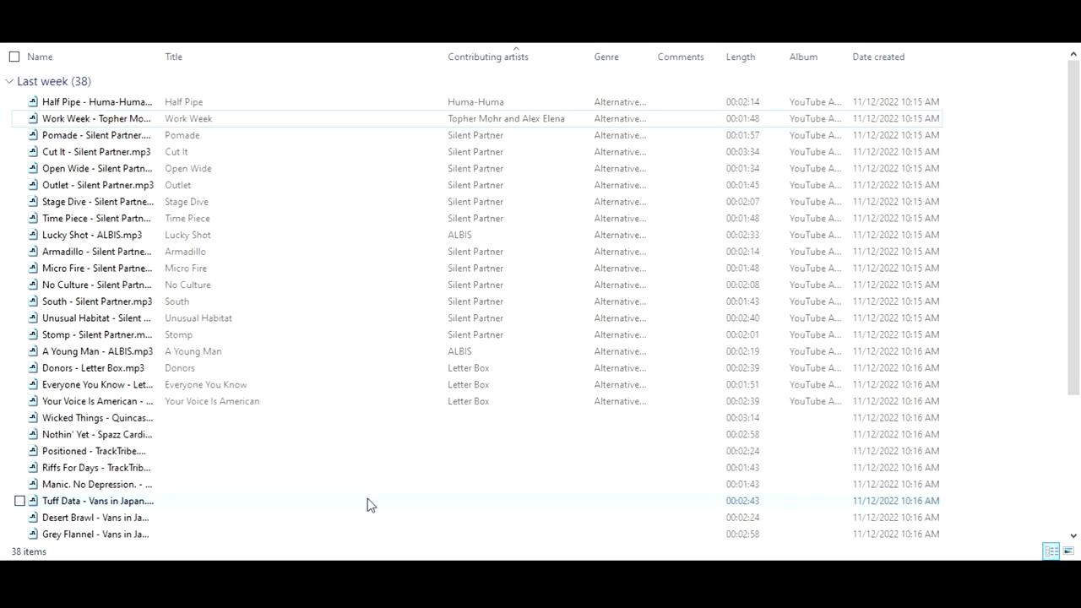
- Sort the 38 downloaded MP3s by Date created, oldest first, and scroll the list
{"action": "left_click", "coordinate": [895, 57]}
{"action": "left_click", "coordinate": [897, 58]}
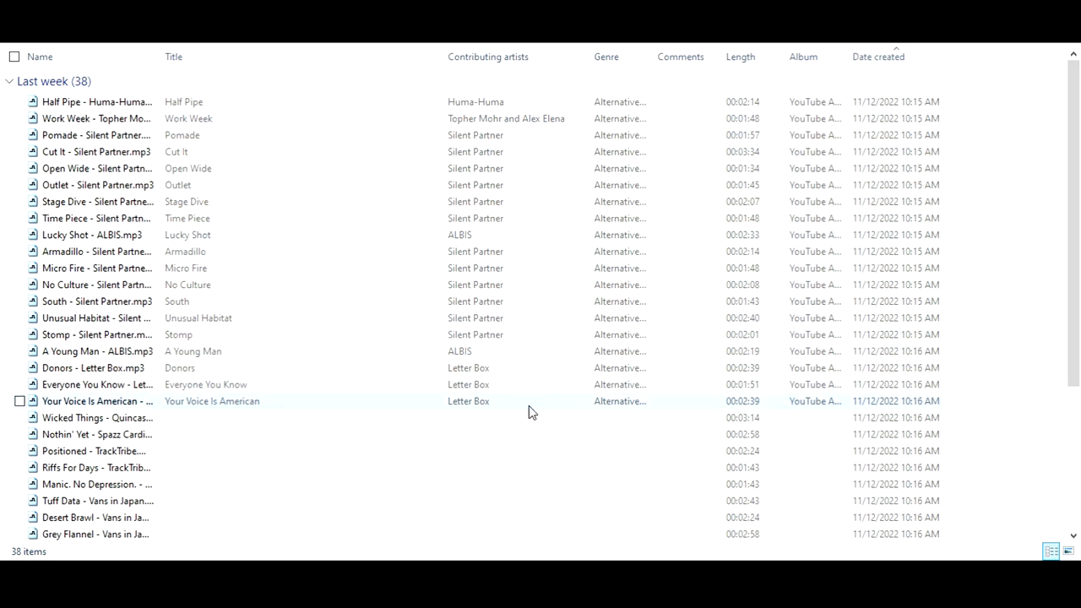
{"action": "scroll", "coordinate": [504, 453], "scroll_direction": "down", "scroll_amount": 4}
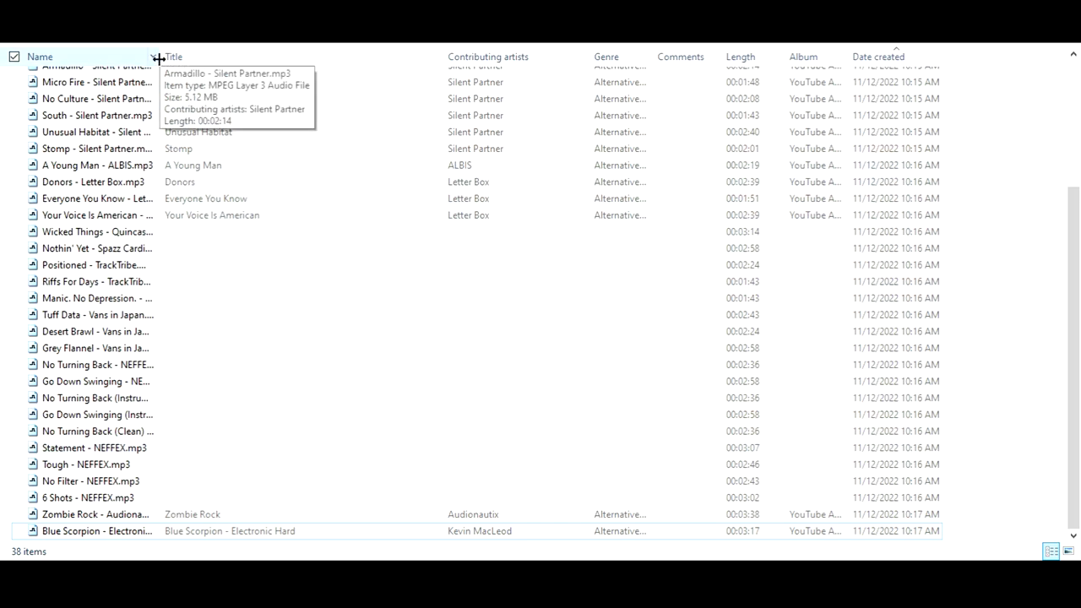
- Select all 38 tracks and bring up the Details tab of their properties
{"action": "scroll", "coordinate": [159, 253], "scroll_direction": "up", "scroll_amount": 4}
{"action": "key", "text": "ctrl+a"}
{"action": "right_click", "coordinate": [142, 99]}
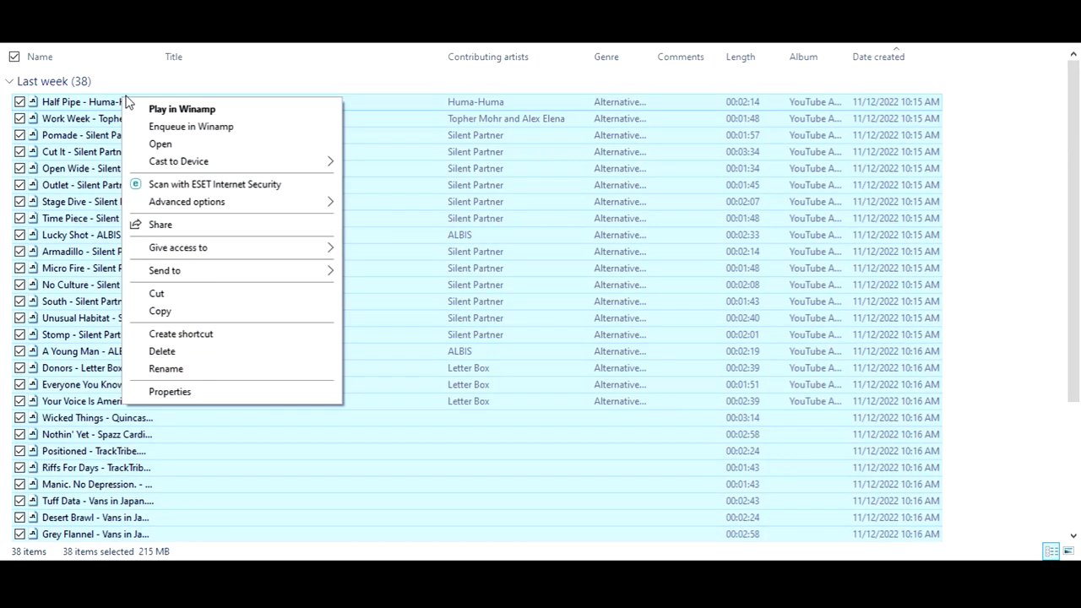
{"action": "left_click", "coordinate": [272, 391]}
{"action": "left_click", "coordinate": [189, 136]}
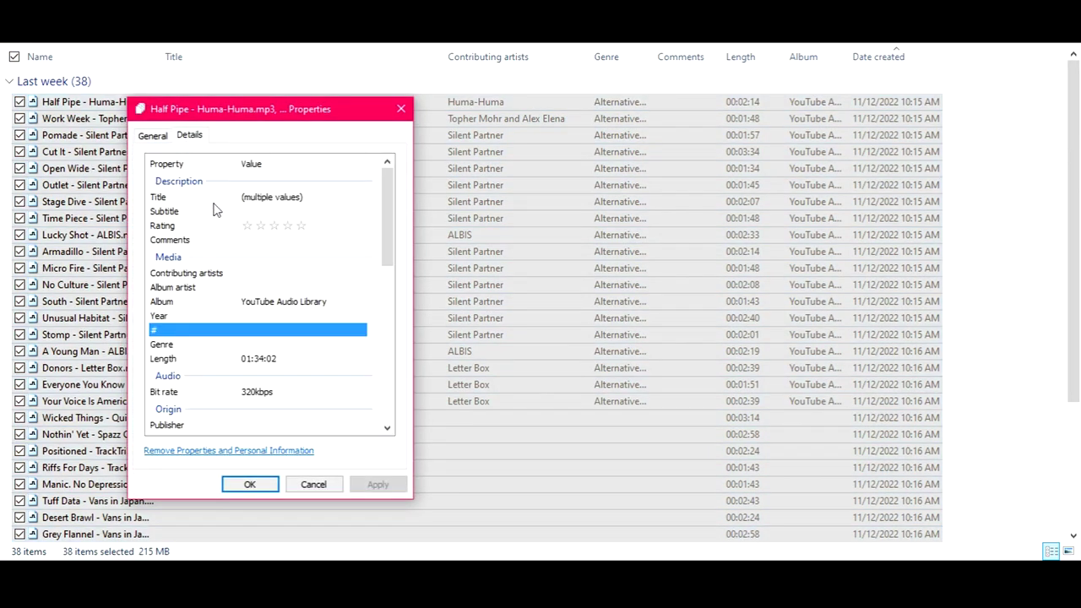
- Set comment Angry, album YTAL and genre Alternative & Punk, and save
{"action": "left_click", "coordinate": [274, 240]}
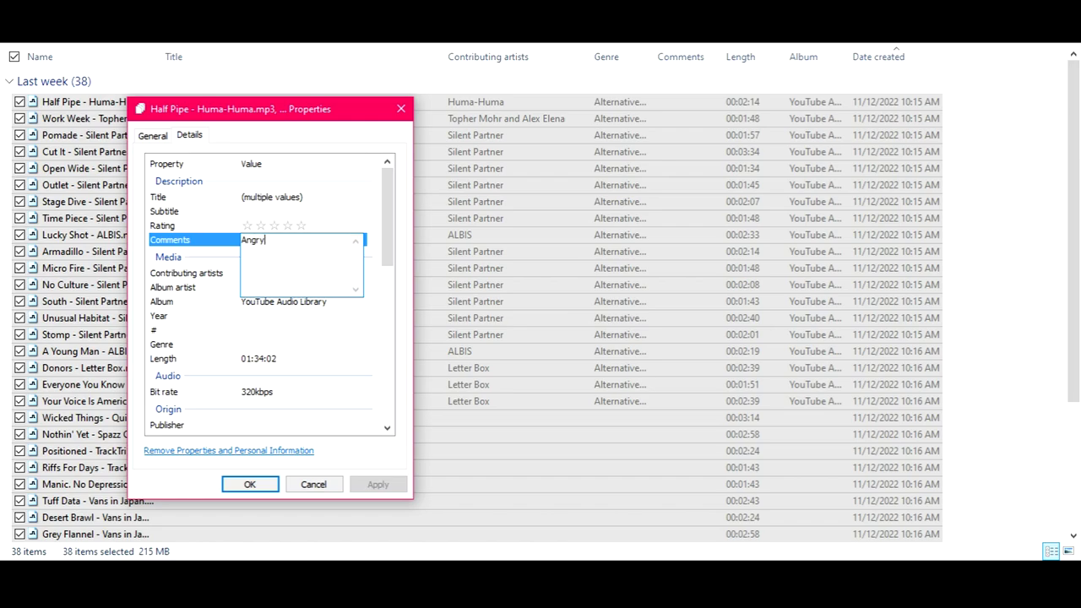
{"action": "left_click", "coordinate": [266, 302]}
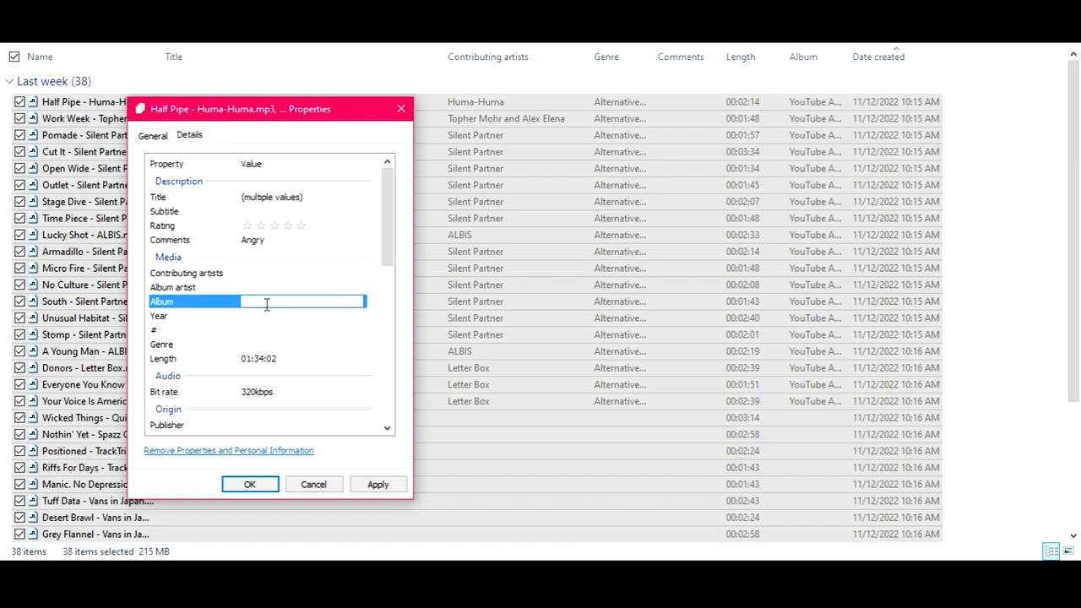
{"action": "type", "text": "YTAL"}
{"action": "left_click", "coordinate": [248, 345]}
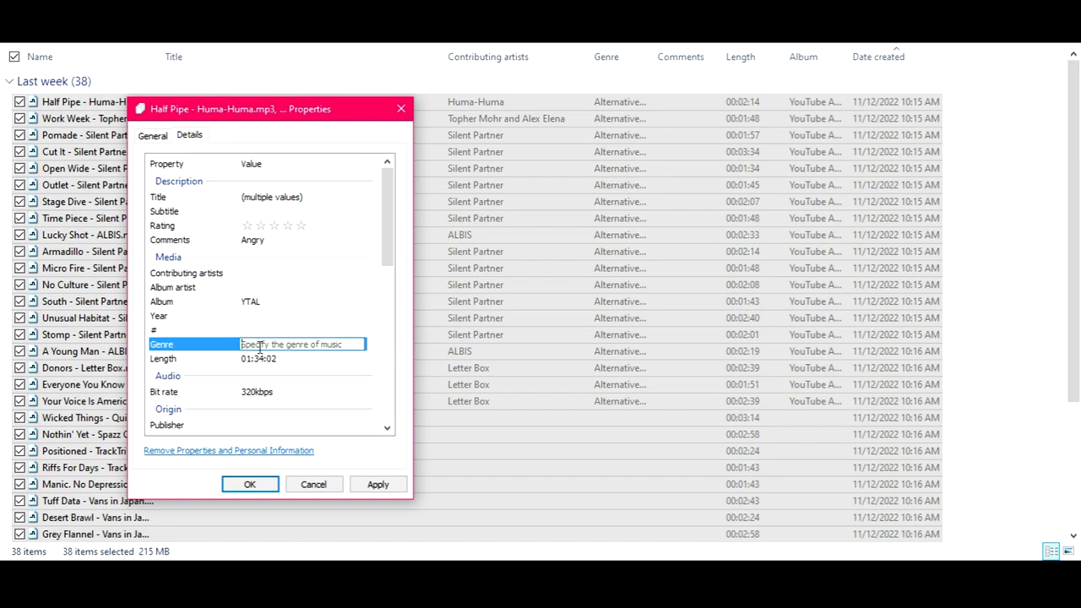
{"action": "type", "text": "A;"}
{"action": "left_click", "coordinate": [309, 362]}
{"action": "left_click", "coordinate": [250, 484]}
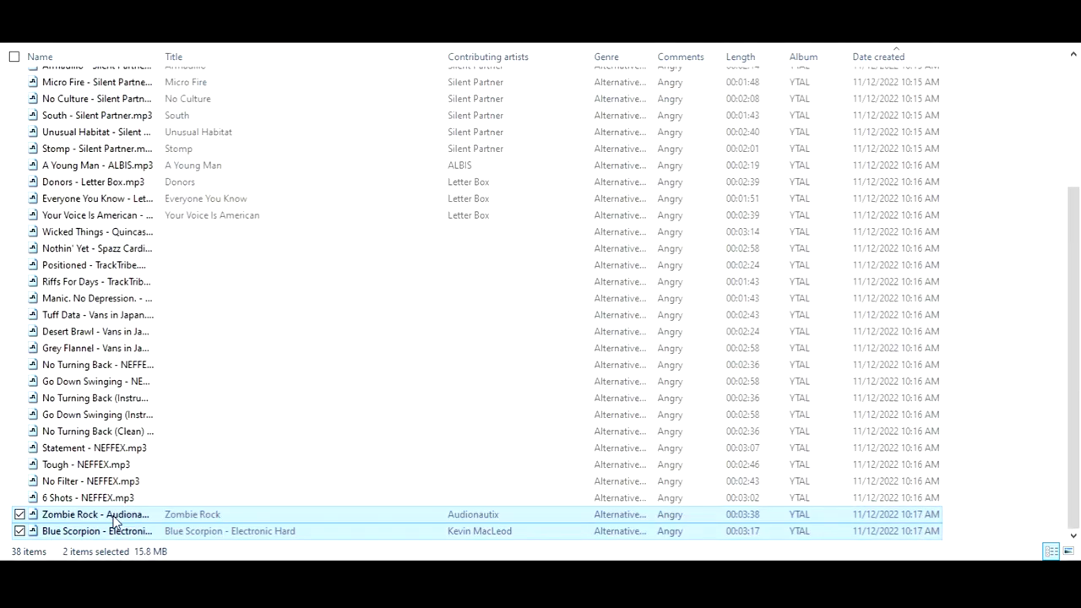
- Change the album of Zombie Rock and Blue Scorpion to YTAL CC4
{"action": "right_click", "coordinate": [114, 519]}
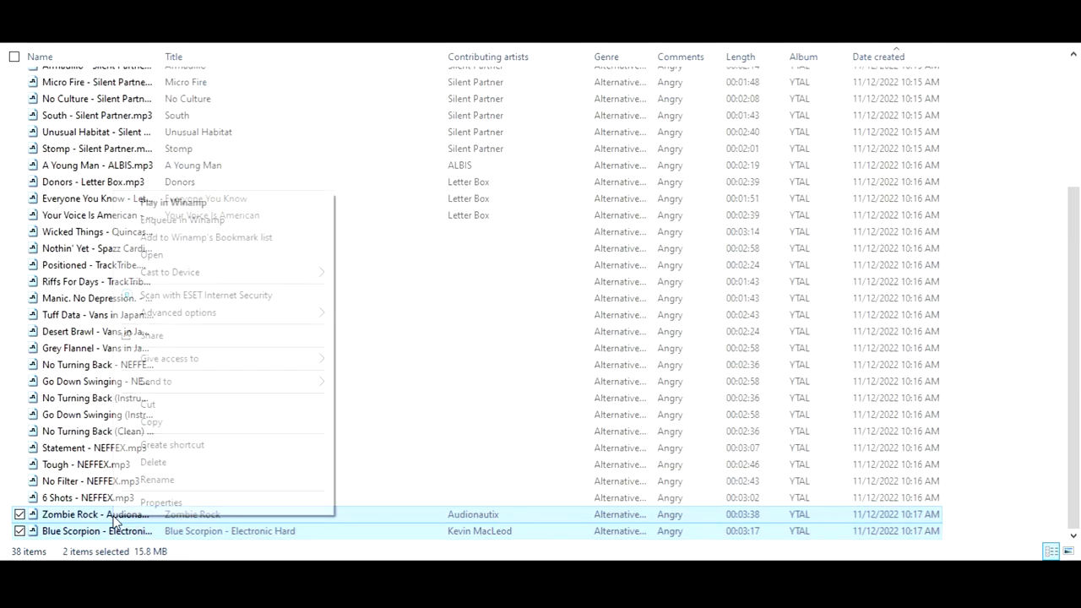
{"action": "left_click", "coordinate": [202, 503]}
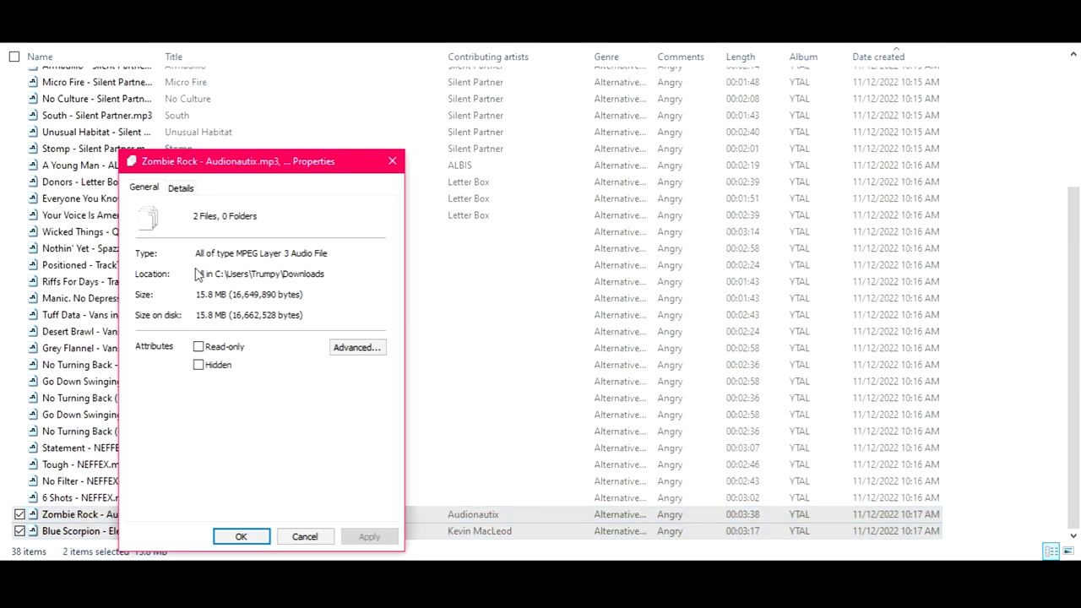
{"action": "left_click", "coordinate": [180, 187]}
{"action": "left_click", "coordinate": [259, 355]}
{"action": "type", "text": "YTAL CC4"}
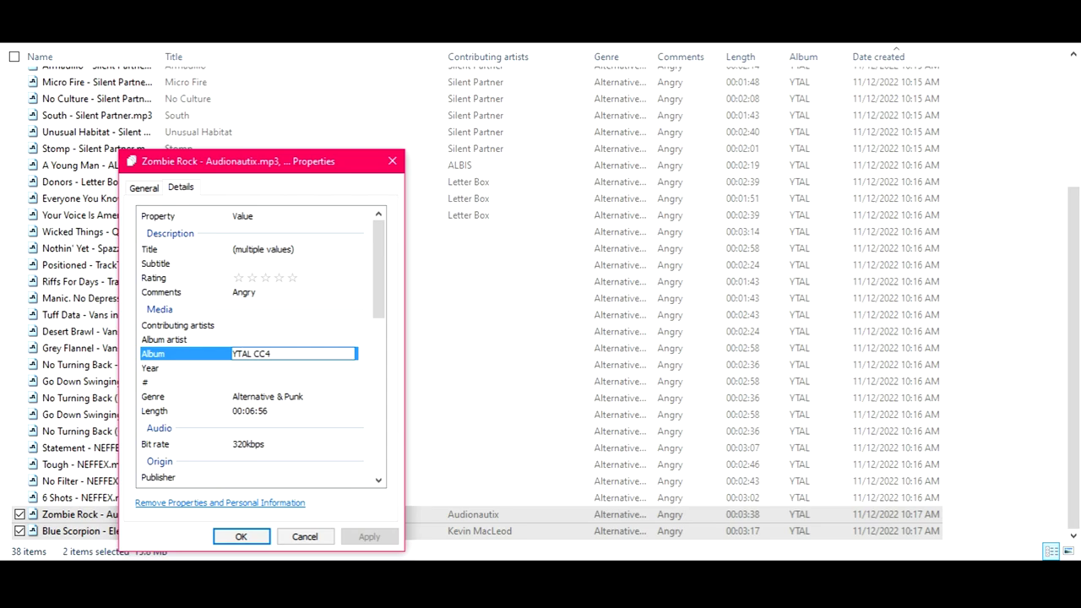
{"action": "left_click", "coordinate": [247, 537]}
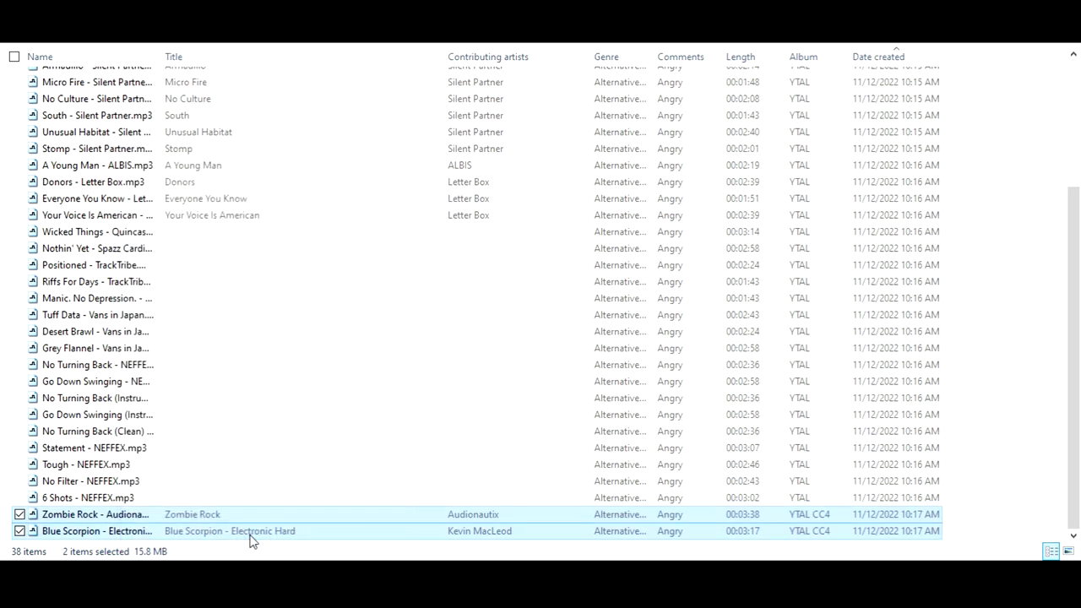
- Rename the first new folder to 'Alternative and Punk' and open it
{"action": "left_click", "coordinate": [14, 56]}
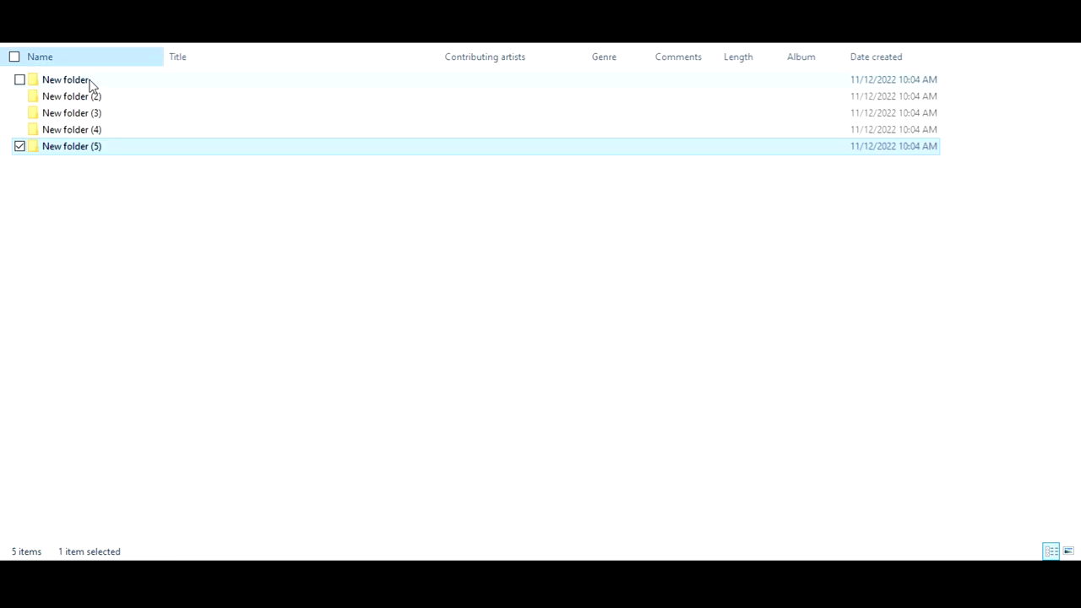
{"action": "left_click", "coordinate": [71, 79]}
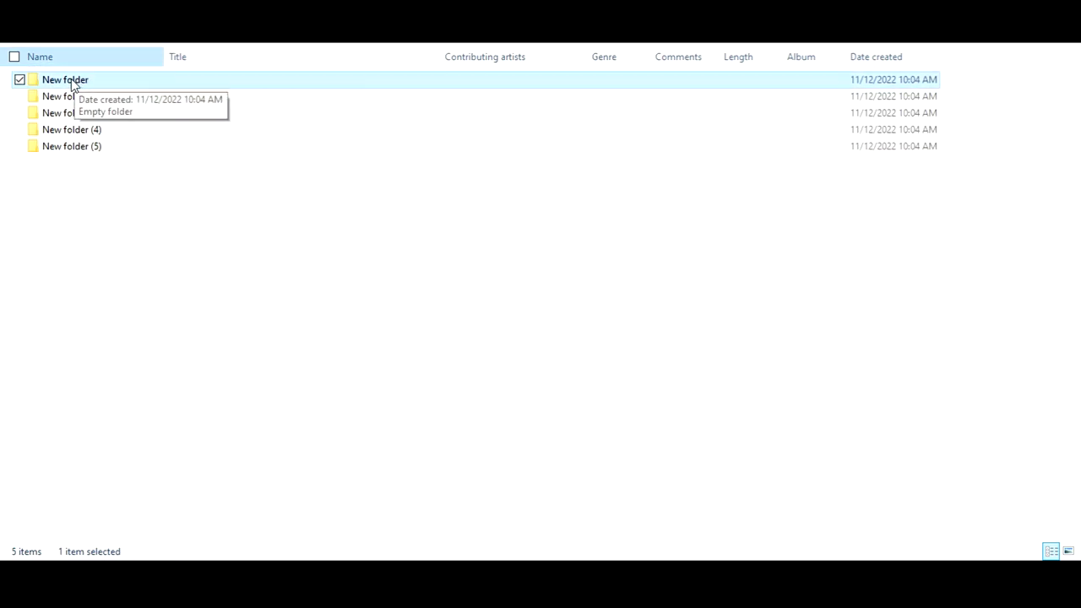
{"action": "left_click", "coordinate": [71, 79]}
{"action": "type", "text": "Alternative "}
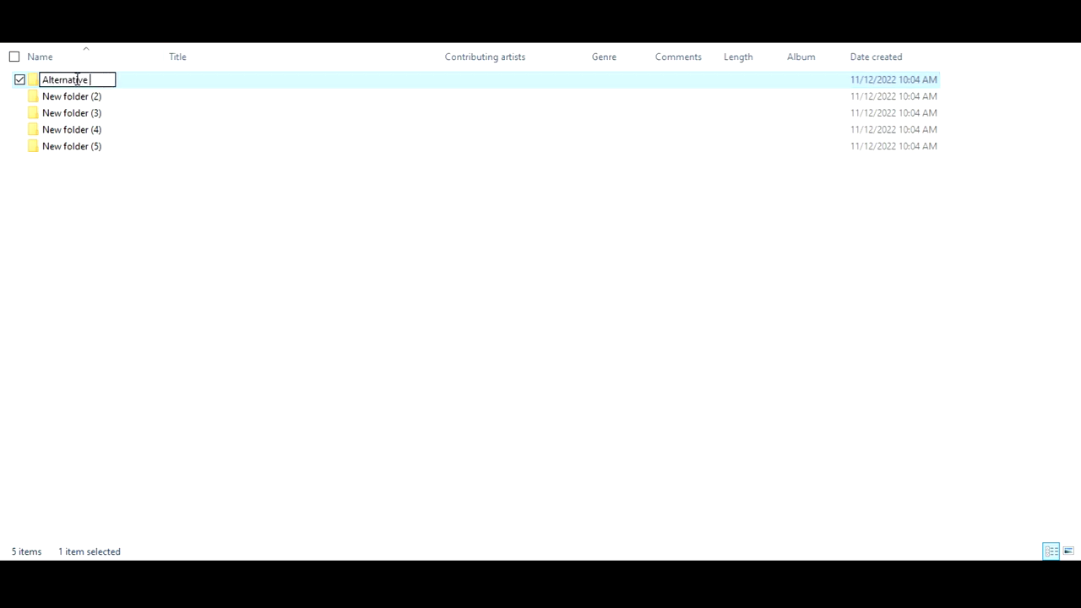
{"action": "type", "text": "and Punk"}
{"action": "key", "text": "Return"}
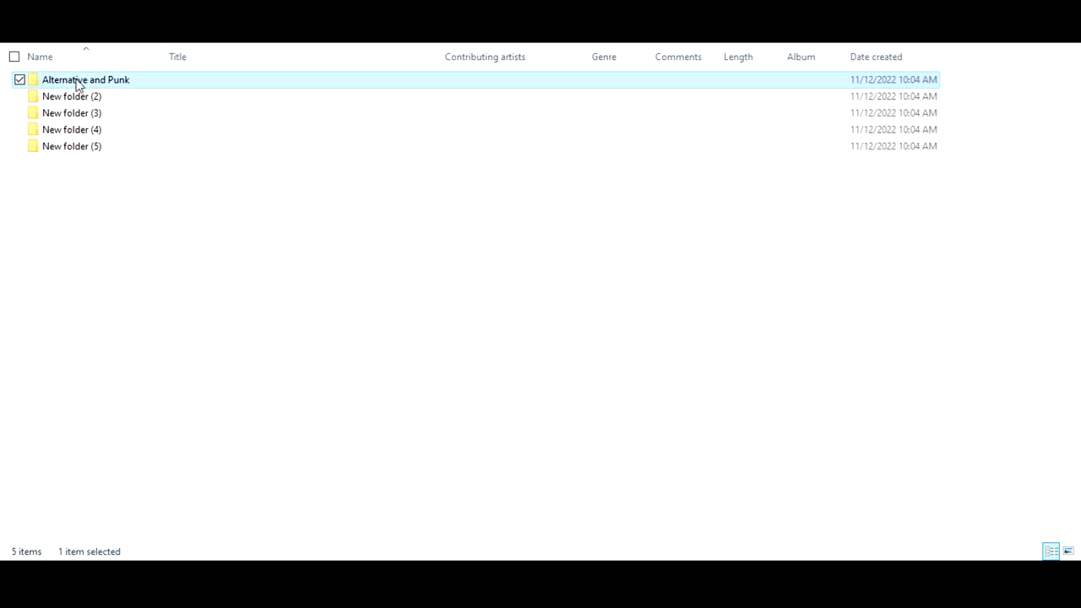
{"action": "double_click", "coordinate": [76, 79]}
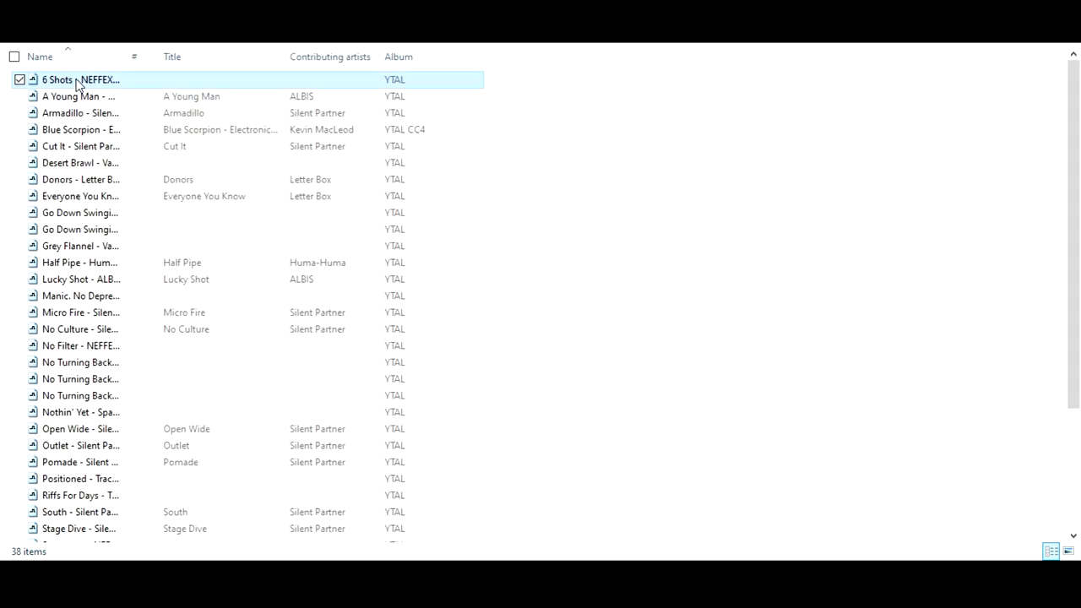
{"action": "left_click", "coordinate": [76, 82]}
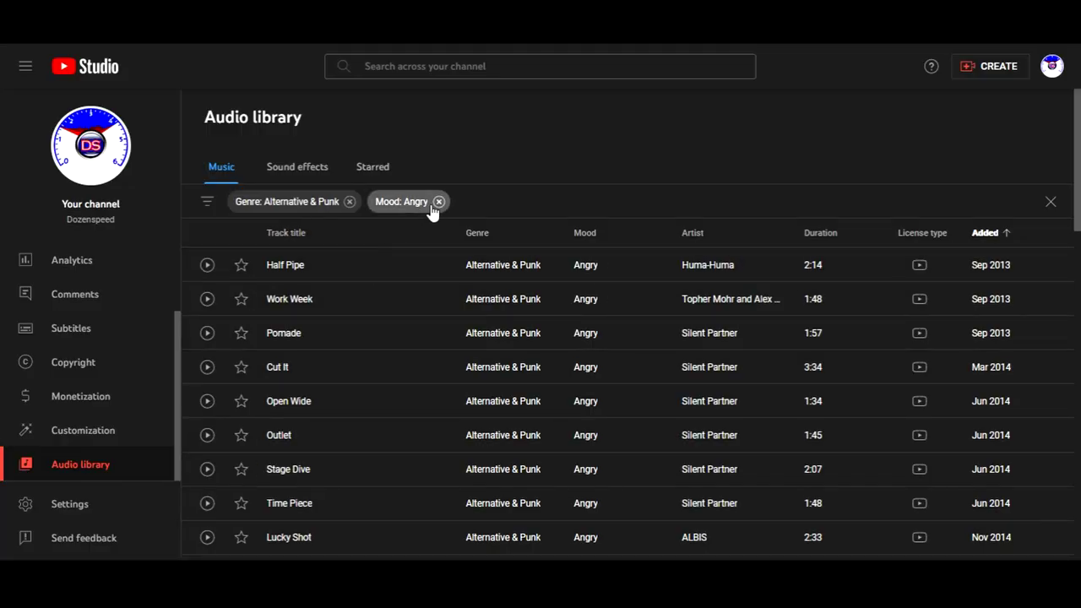
- Swap the Angry mood filter for Bright and scroll through the Bright Alternative & Punk tracks
{"action": "left_click", "coordinate": [440, 202]}
{"action": "left_click", "coordinate": [440, 203]}
{"action": "left_click", "coordinate": [404, 285]}
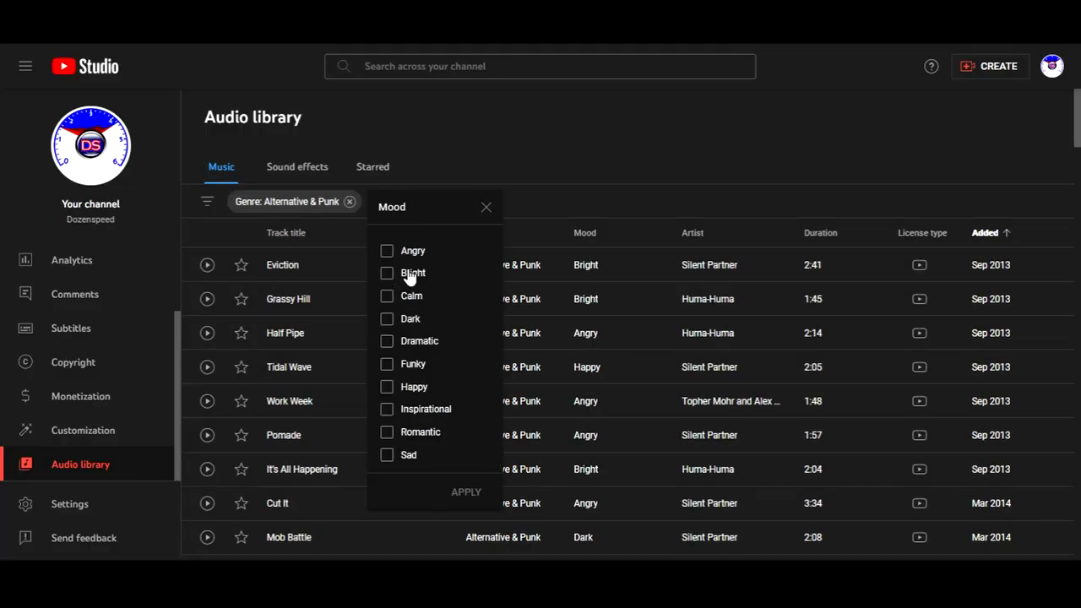
{"action": "left_click", "coordinate": [387, 279]}
{"action": "left_click", "coordinate": [467, 493]}
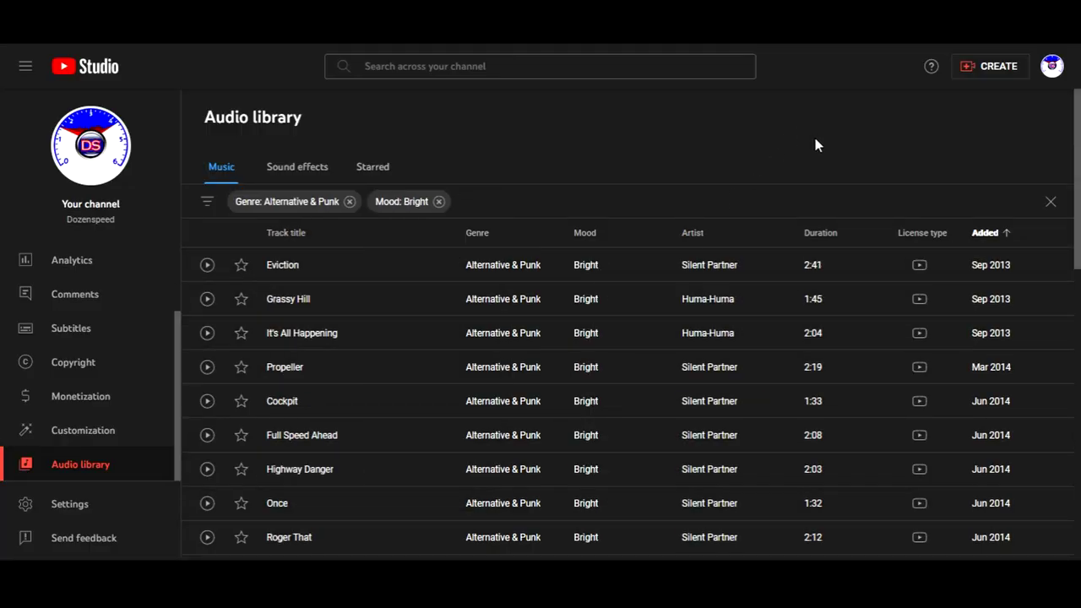
{"action": "scroll", "coordinate": [947, 431], "scroll_direction": "down", "scroll_amount": 8}
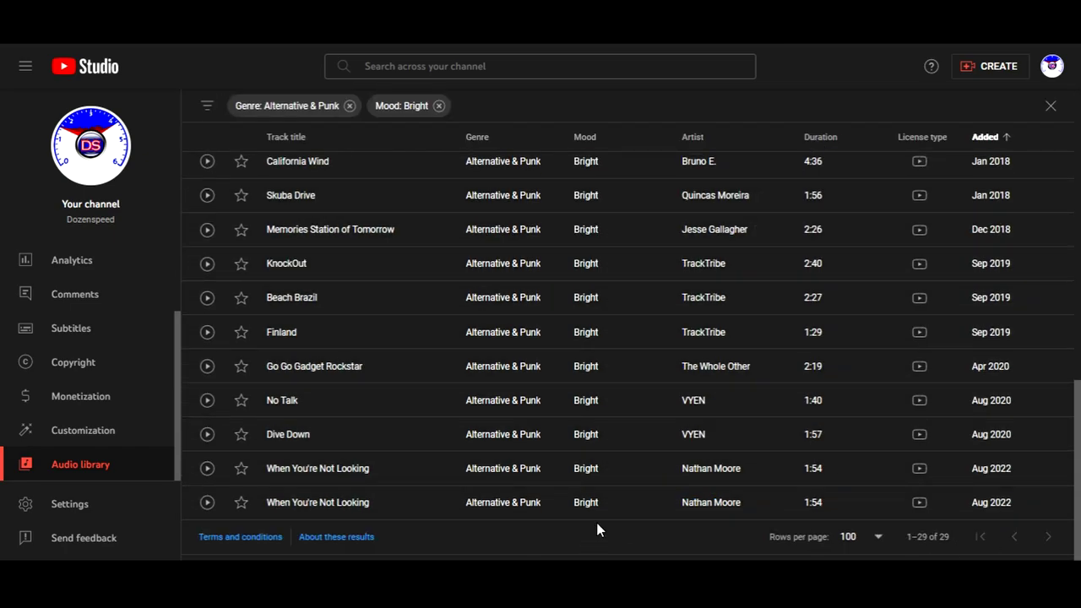
{"action": "scroll", "coordinate": [905, 386], "scroll_direction": "up", "scroll_amount": 10}
{"action": "scroll", "coordinate": [903, 389], "scroll_direction": "down", "scroll_amount": 5}
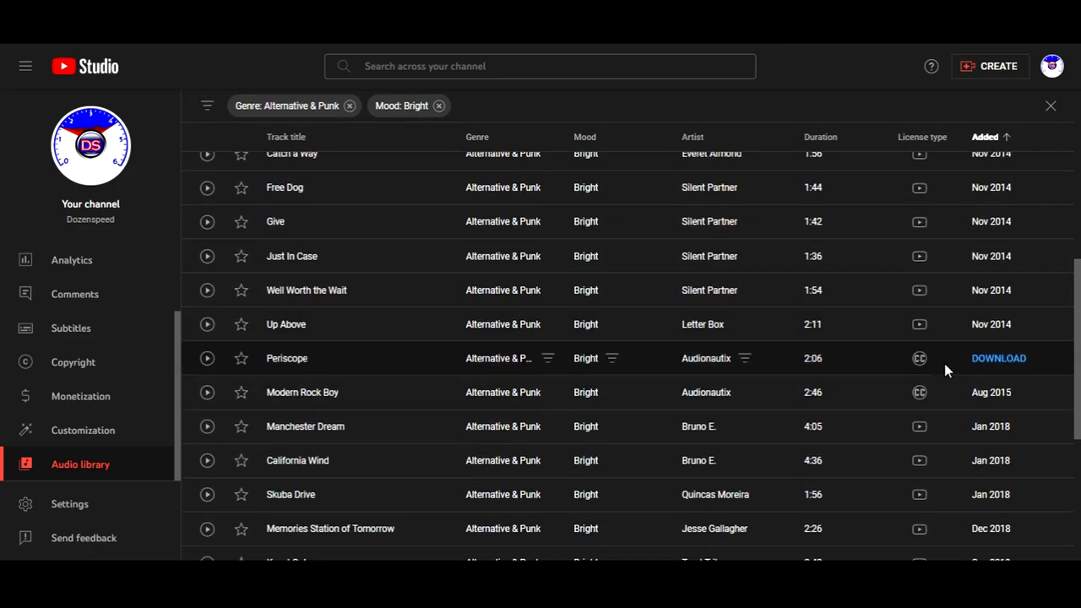
{"action": "scroll", "coordinate": [945, 363], "scroll_direction": "up", "scroll_amount": 5}
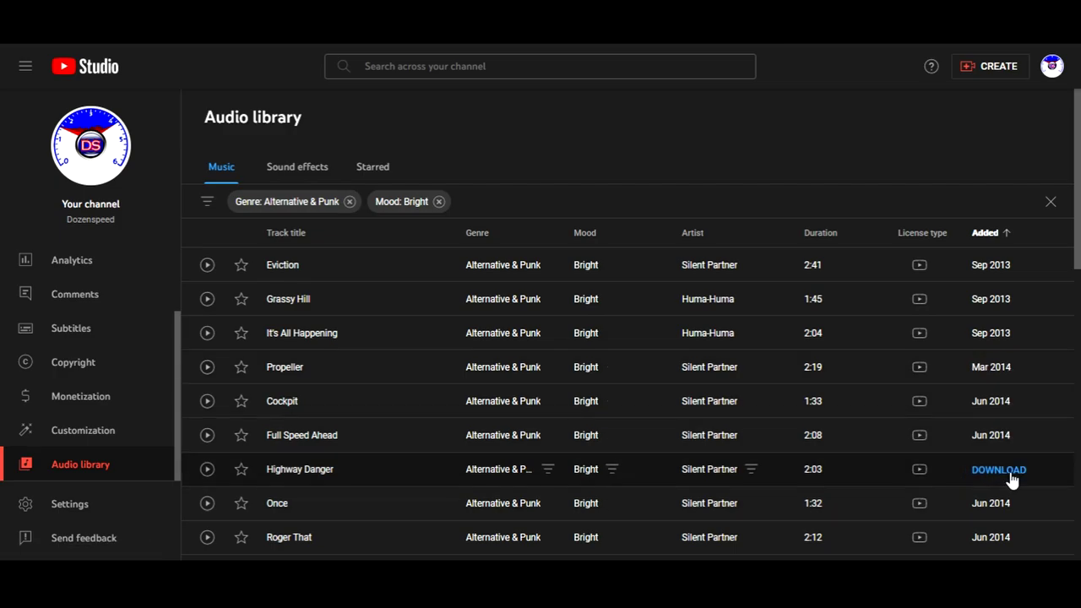
{"action": "scroll", "coordinate": [998, 474], "scroll_direction": "down", "scroll_amount": 5}
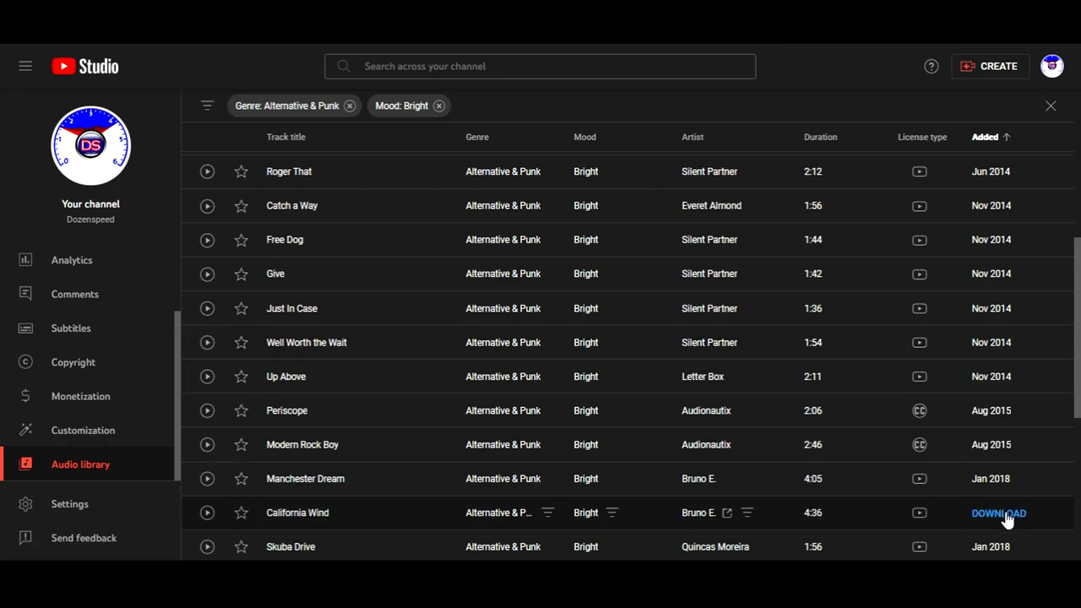
{"action": "scroll", "coordinate": [1003, 550], "scroll_direction": "down", "scroll_amount": 4}
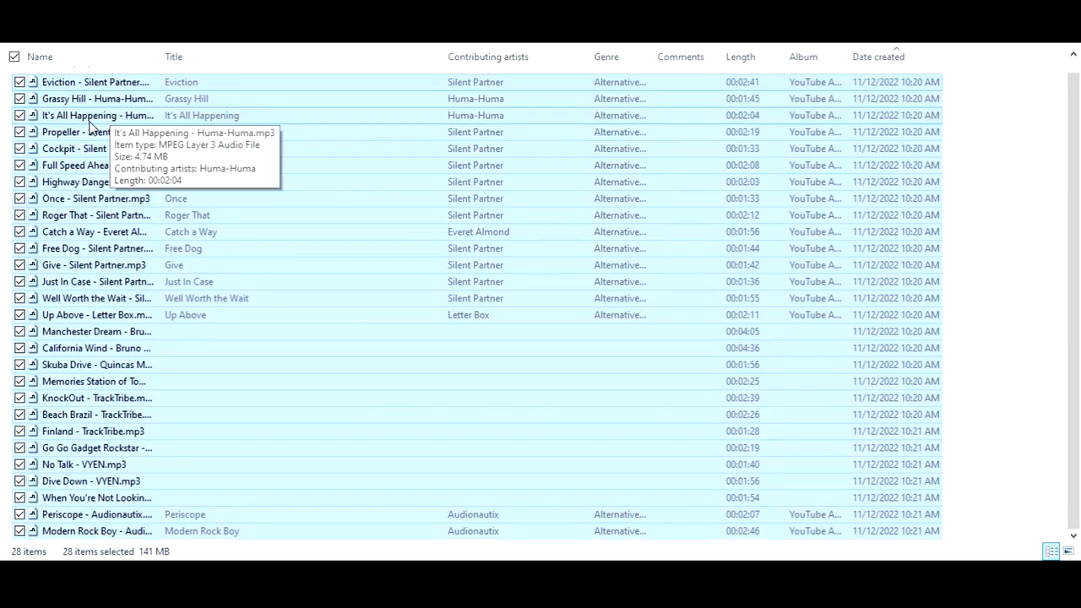
{"action": "scroll", "coordinate": [89, 101], "scroll_direction": "up", "scroll_amount": 1}
- Tag all 28 tracks with comment Bright, album YTAL and genre Alternative & Punk
{"action": "right_click", "coordinate": [88, 102]}
{"action": "left_click", "coordinate": [201, 393]}
{"action": "left_click", "coordinate": [160, 137]}
{"action": "left_click", "coordinate": [235, 240]}
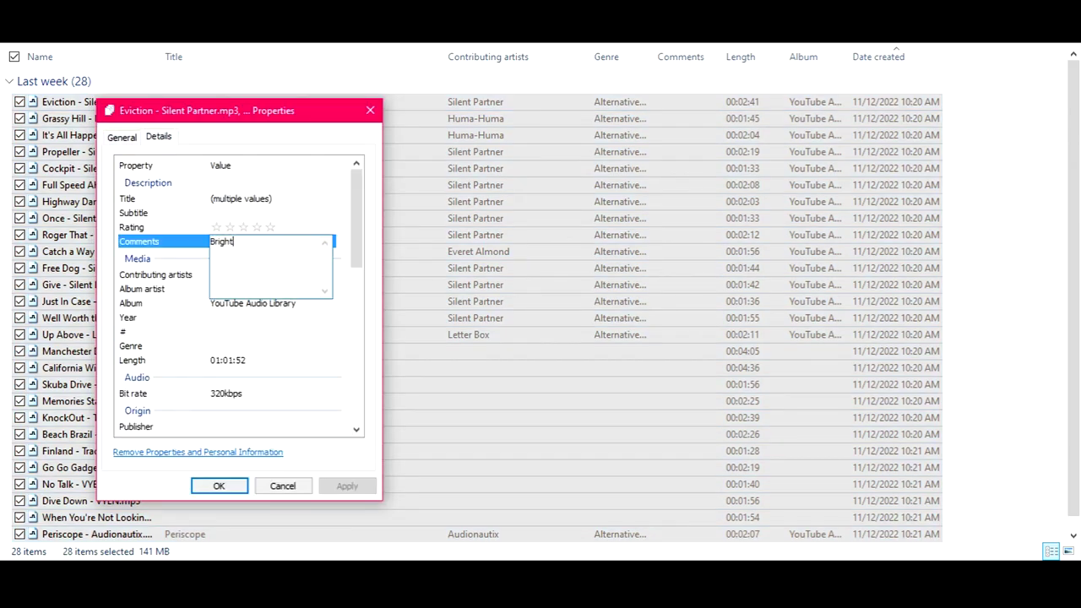
{"action": "left_click", "coordinate": [260, 303]}
{"action": "type", "text": "YTAL"}
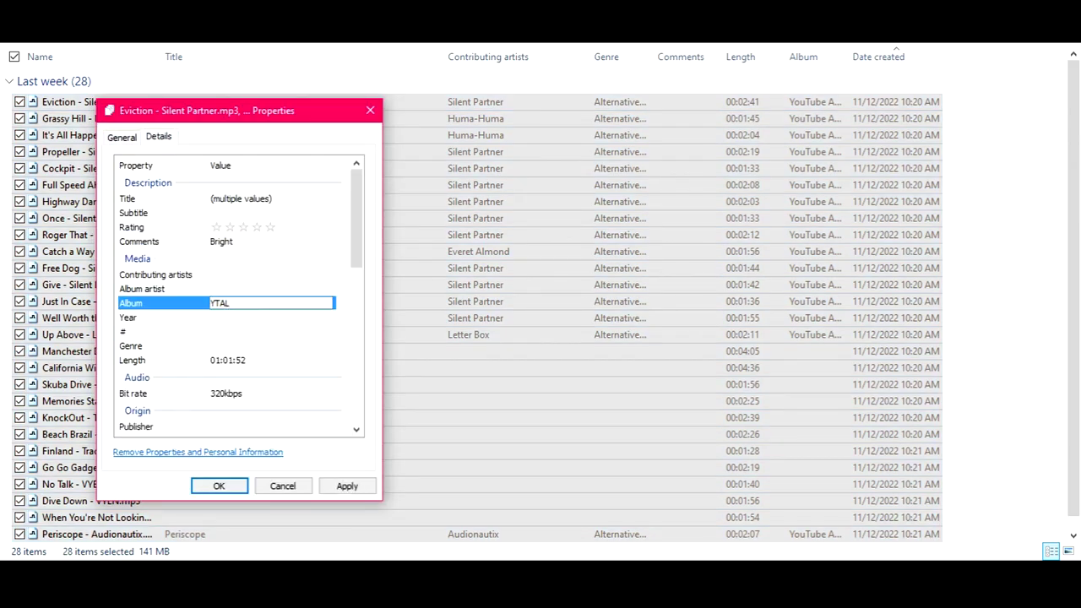
{"action": "left_click", "coordinate": [237, 352]}
{"action": "type", "text": "Alternative & Punk;"}
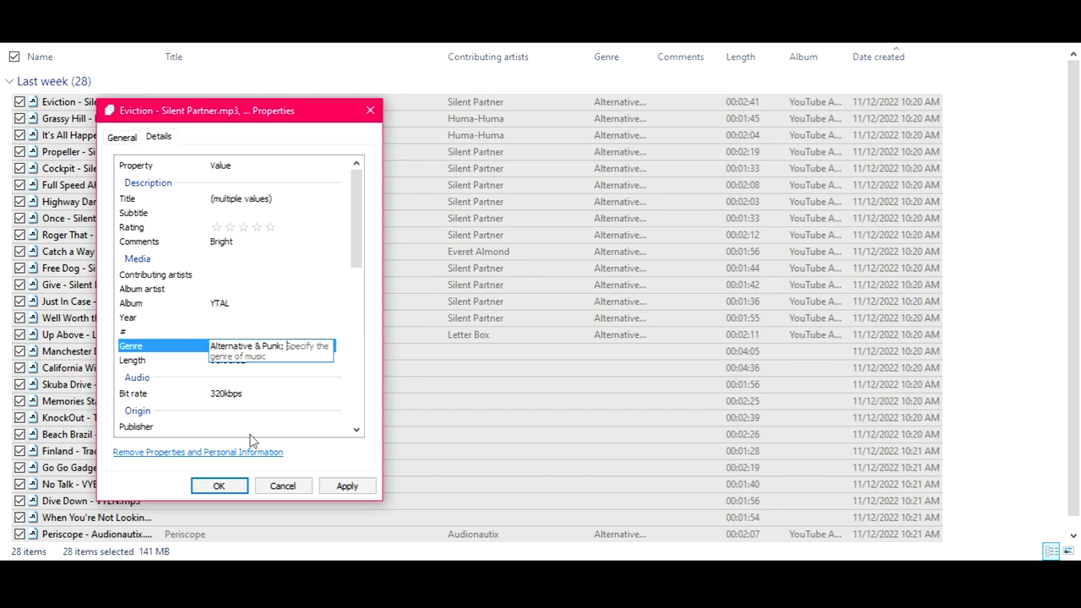
{"action": "left_click", "coordinate": [221, 489]}
- Give Periscope and Modern Rock Boy the album YTAL CC4, then reselect all 28 files
{"action": "left_click", "coordinate": [191, 517]}
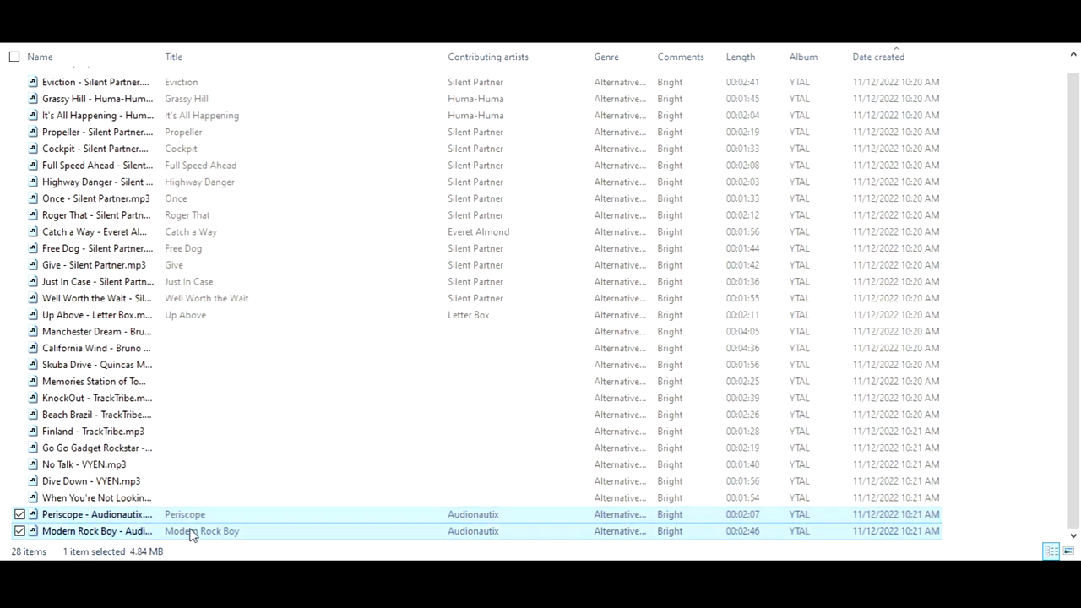
{"action": "left_click", "coordinate": [191, 531], "text": "shift"}
{"action": "right_click", "coordinate": [201, 510]}
{"action": "left_click", "coordinate": [231, 500]}
{"action": "left_click", "coordinate": [251, 188]}
{"action": "left_click", "coordinate": [338, 354]}
{"action": "left_click", "coordinate": [338, 354]}
{"action": "type", "text": "YTAL CC4"}
{"action": "left_click", "coordinate": [311, 537]}
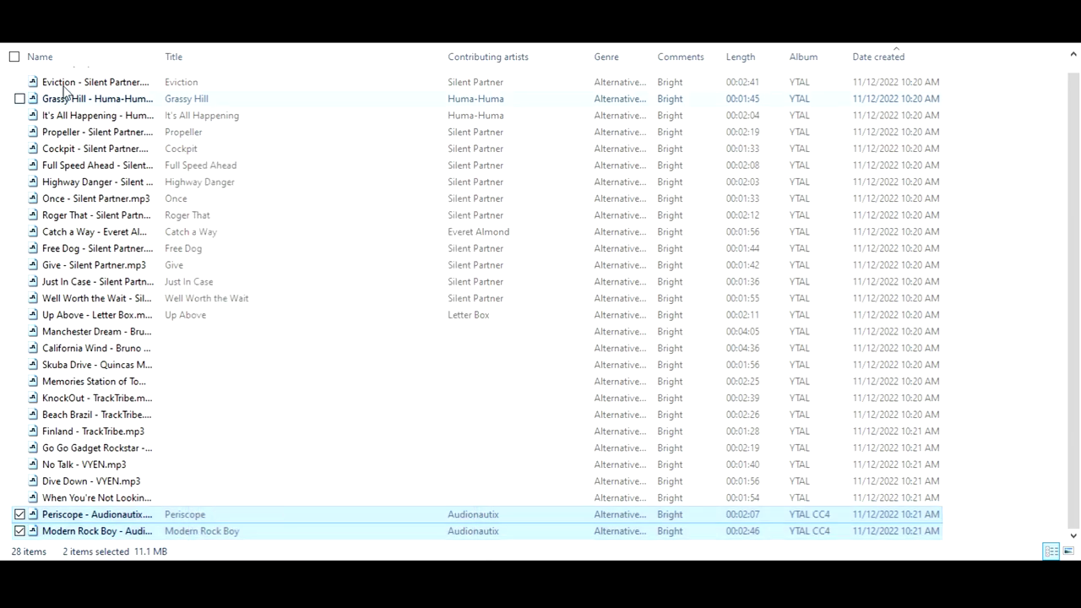
{"action": "left_click", "coordinate": [13, 56]}
{"action": "right_click", "coordinate": [102, 110]}
- Move the 28 tracks into the Alternative and Punk folder and open it
{"action": "left_click", "coordinate": [176, 309]}
{"action": "key", "text": "alt+Up"}
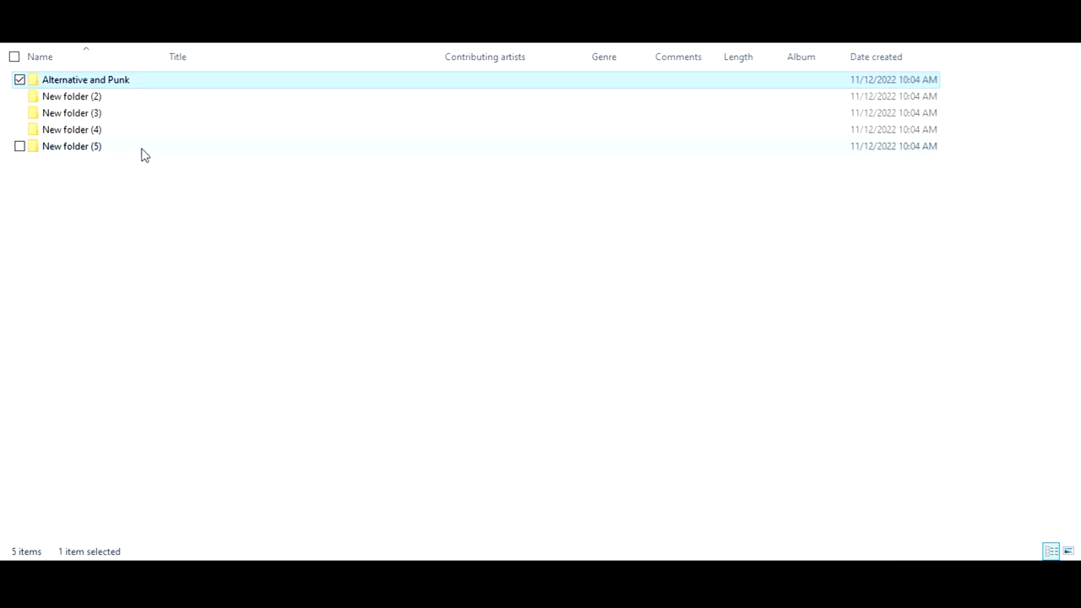
{"action": "right_click", "coordinate": [99, 79]}
{"action": "left_click", "coordinate": [188, 464]}
{"action": "double_click", "coordinate": [82, 84]}
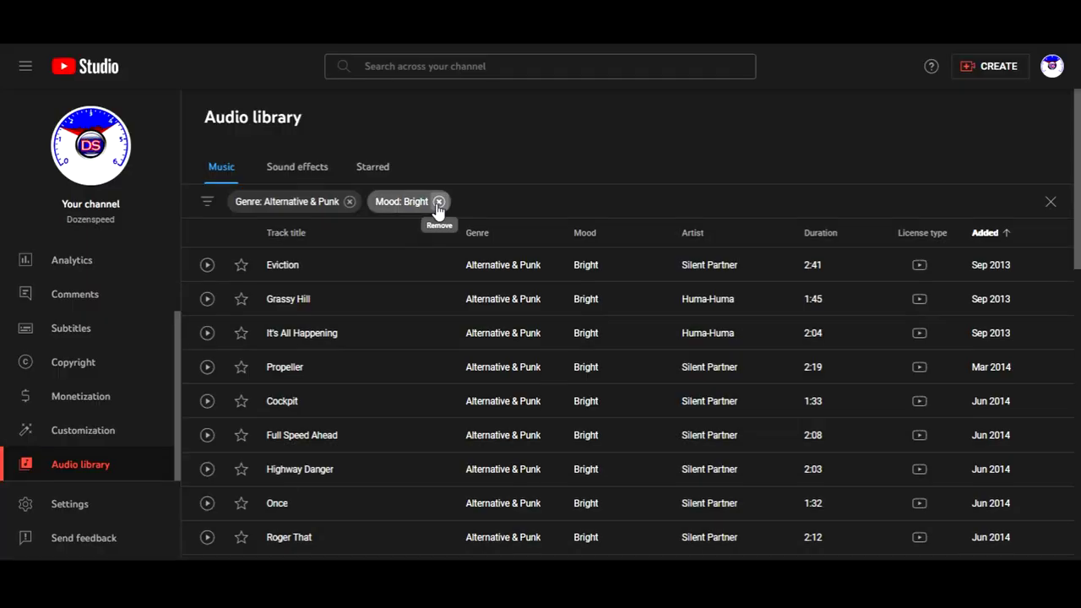
- Sort by contributing artist, comments, then album descending; select YTAL CC4 tracks Zombie Rock through Blue Scorpion
{"action": "left_click", "coordinate": [439, 202]}
{"action": "left_click", "coordinate": [206, 203]}
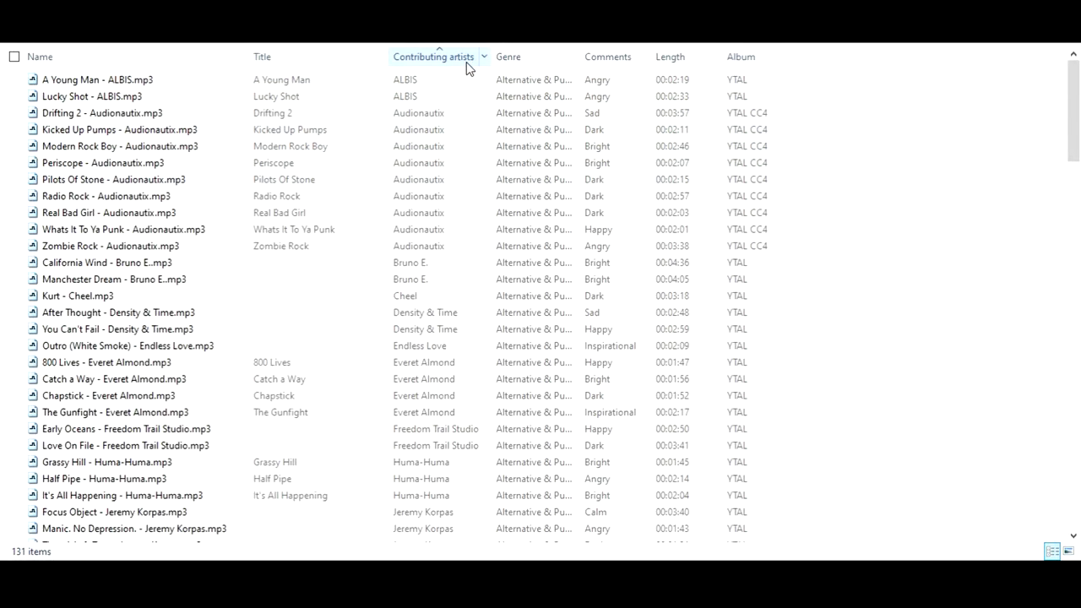
{"action": "left_click", "coordinate": [605, 64]}
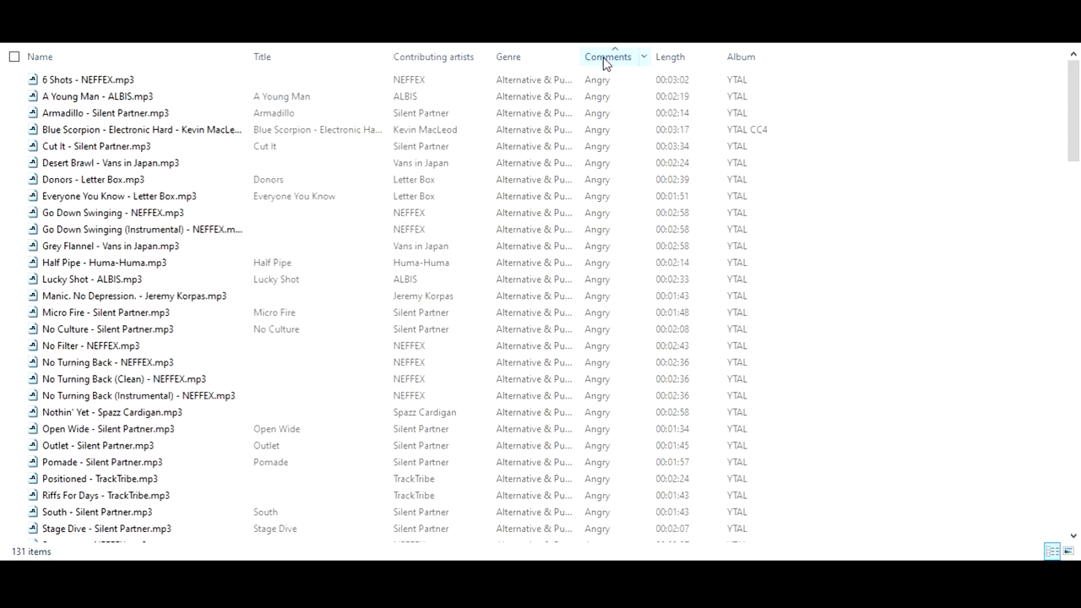
{"action": "left_click", "coordinate": [741, 59]}
{"action": "left_click", "coordinate": [741, 59]}
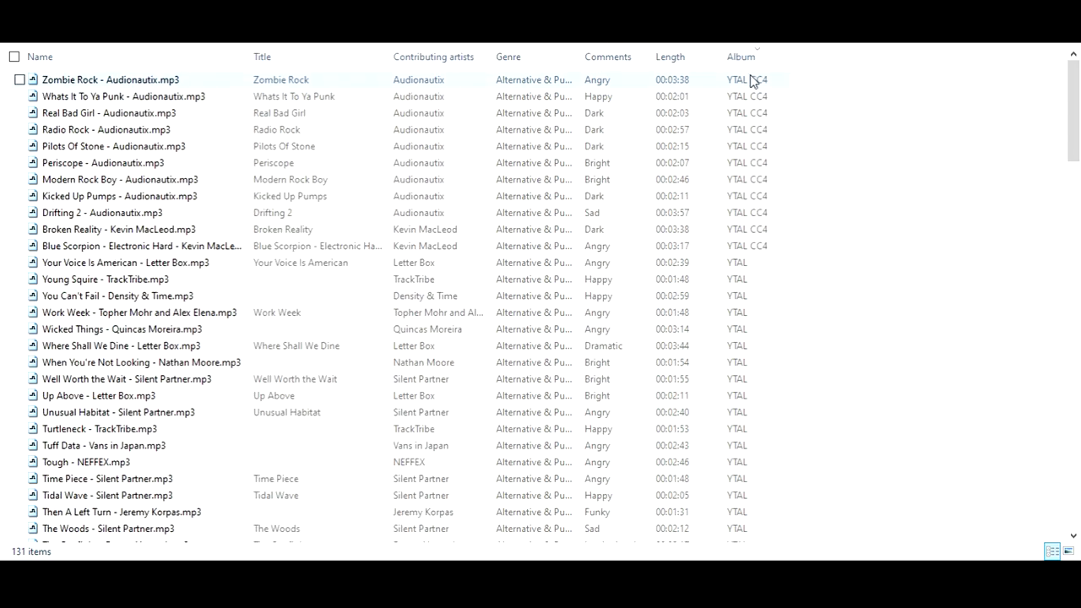
{"action": "left_click", "coordinate": [751, 81]}
{"action": "left_click", "coordinate": [751, 246], "text": "shift"}
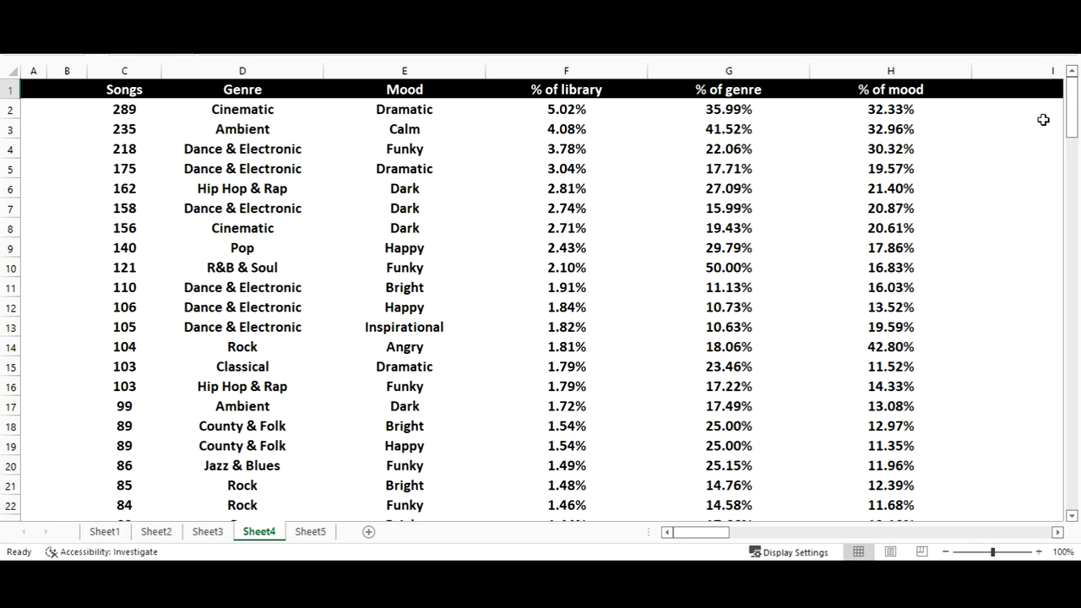
- Scroll to the end of Sheet4's genre/mood table, then switch to Sheet5's artist tally
{"action": "left_click_drag", "start_coordinate": [1073, 110], "coordinate": [1038, 403]}
{"action": "scroll", "coordinate": [1023, 394], "scroll_direction": "down", "scroll_amount": 5}
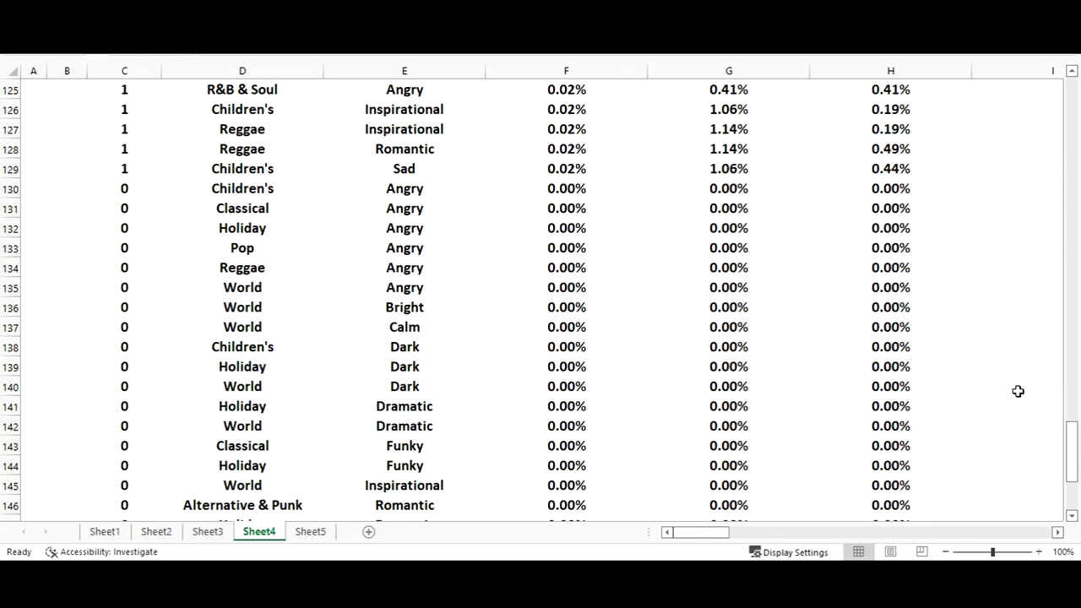
{"action": "scroll", "coordinate": [1017, 388], "scroll_direction": "down", "scroll_amount": 1}
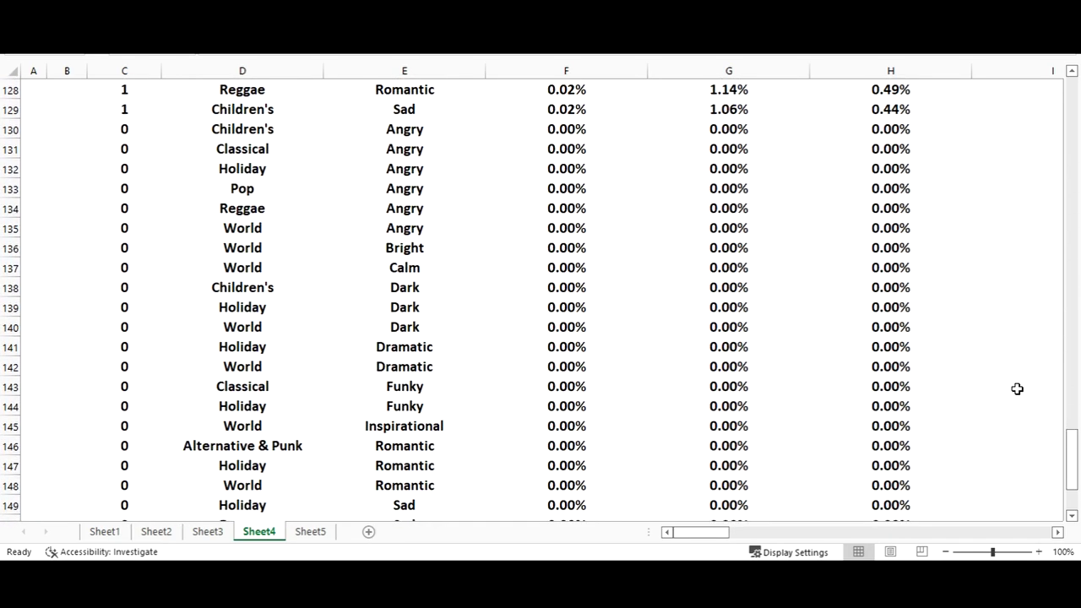
{"action": "scroll", "coordinate": [1017, 389], "scroll_direction": "down", "scroll_amount": 1}
{"action": "scroll", "coordinate": [1017, 389], "scroll_direction": "down", "scroll_amount": 2}
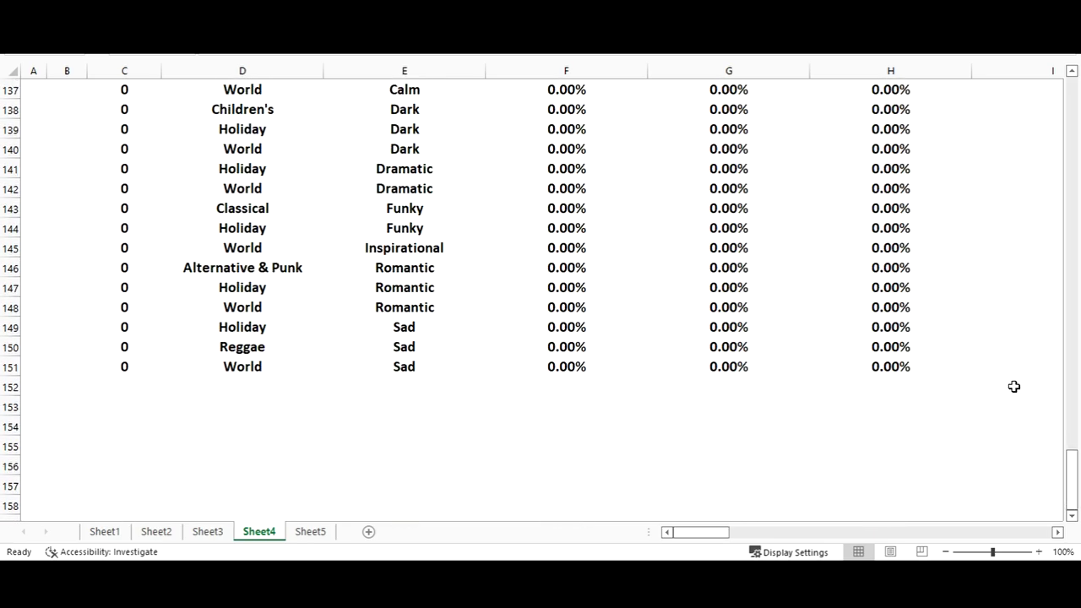
{"action": "key", "text": "ctrl+Page_Down"}
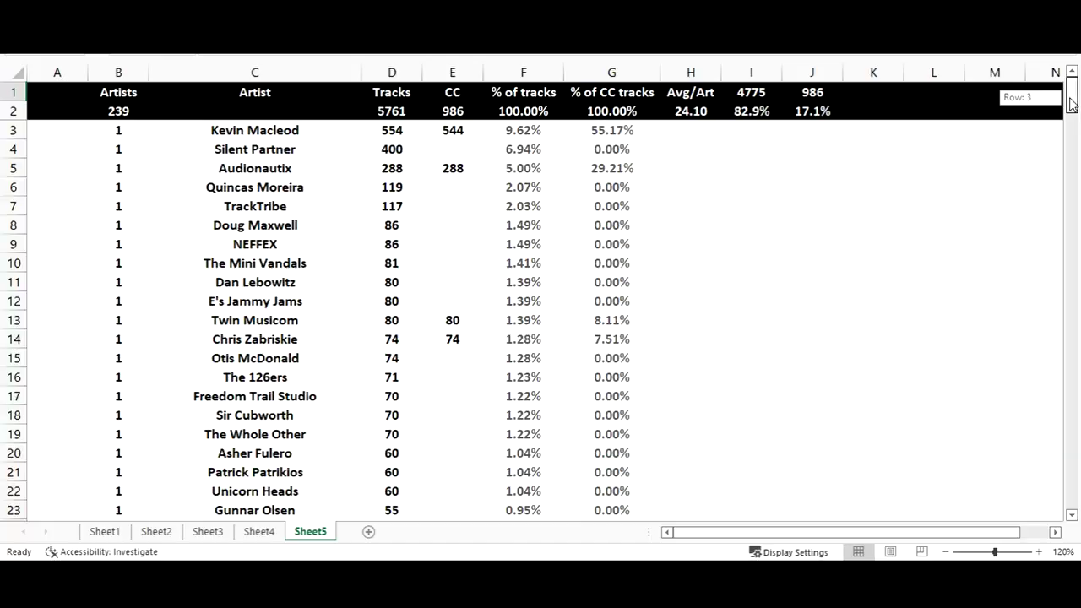
- Scroll down the folder's 82 Sting-matching short track versions
{"action": "left_click_drag", "start_coordinate": [1072, 127], "coordinate": [1071, 414]}
{"action": "scroll", "coordinate": [441, 369], "scroll_direction": "down", "scroll_amount": 2}
{"action": "scroll", "coordinate": [442, 369], "scroll_direction": "up", "scroll_amount": 2}
{"action": "scroll", "coordinate": [441, 372], "scroll_direction": "down", "scroll_amount": 1}
{"action": "scroll", "coordinate": [442, 371], "scroll_direction": "down", "scroll_amount": 2}
{"action": "scroll", "coordinate": [432, 360], "scroll_direction": "up", "scroll_amount": 1}
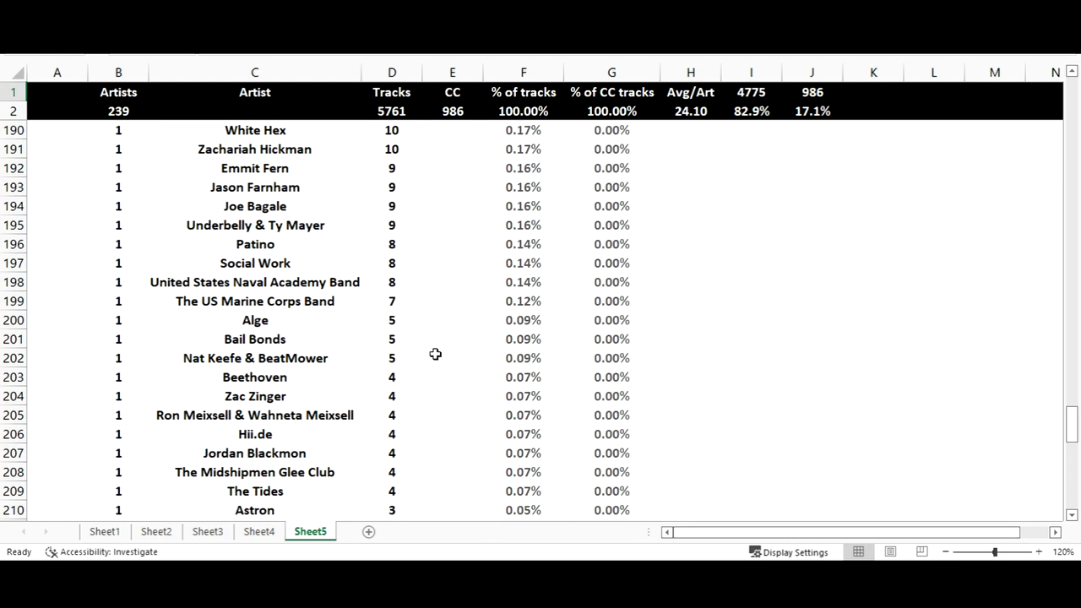
{"action": "scroll", "coordinate": [394, 337], "scroll_direction": "down", "scroll_amount": 4}
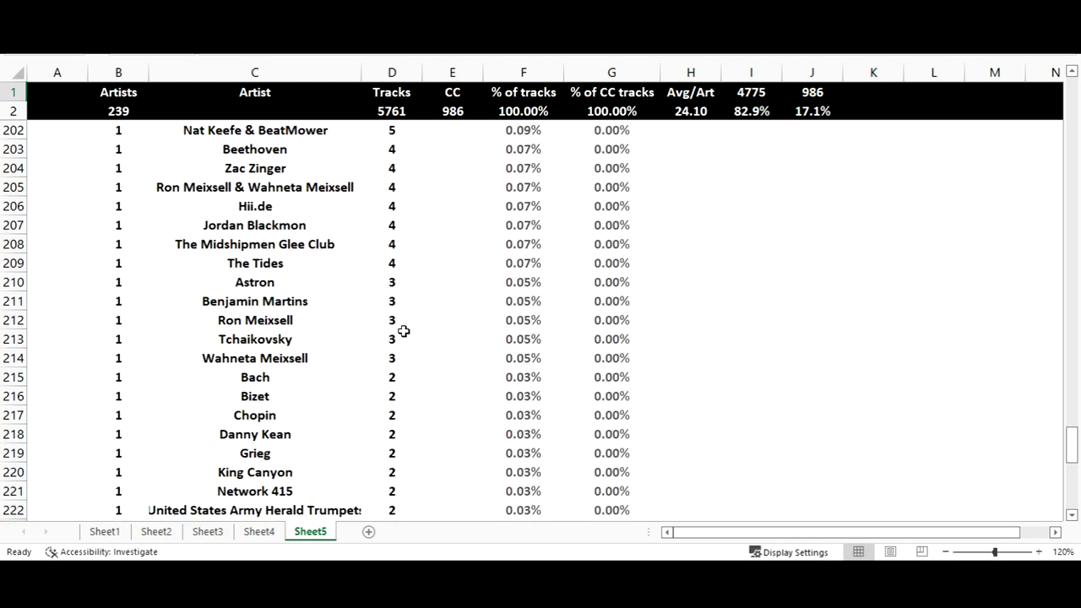
{"action": "scroll", "coordinate": [403, 333], "scroll_direction": "down", "scroll_amount": 3}
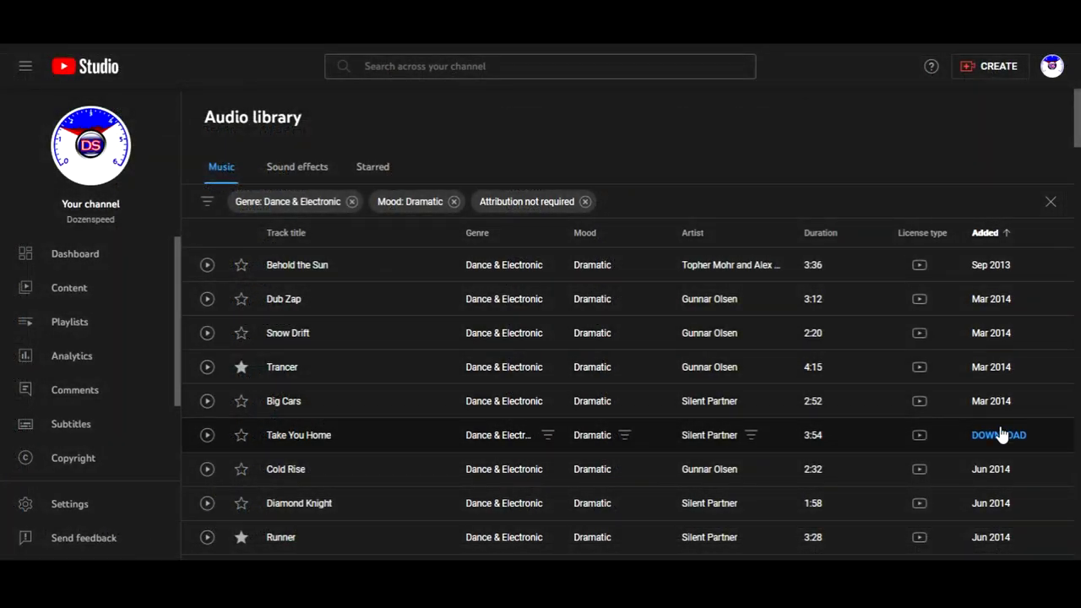
- Work down both result pages of the 162 Dance & Electronic Dramatic tracks, downloading each
{"action": "scroll", "coordinate": [1011, 473], "scroll_direction": "down", "scroll_amount": 2}
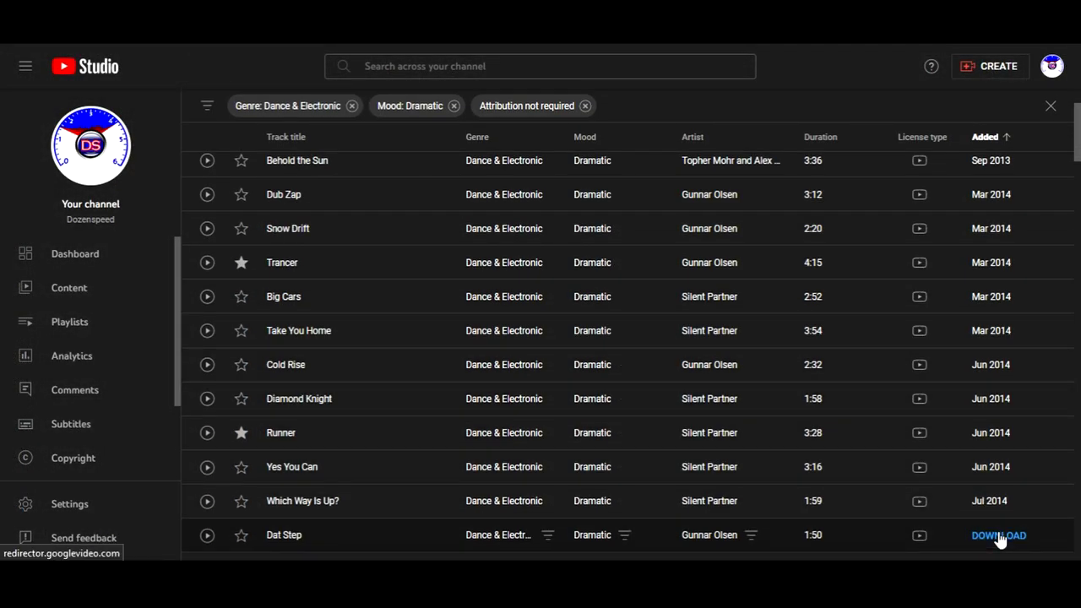
{"action": "scroll", "coordinate": [999, 541], "scroll_direction": "down", "scroll_amount": 5}
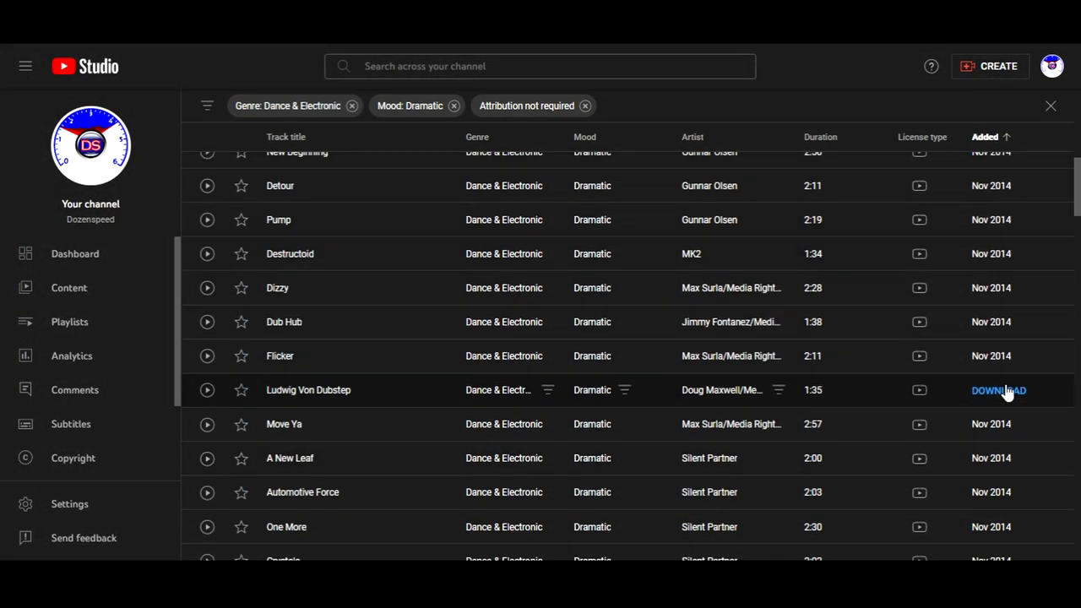
{"action": "scroll", "coordinate": [995, 511], "scroll_direction": "down", "scroll_amount": 2}
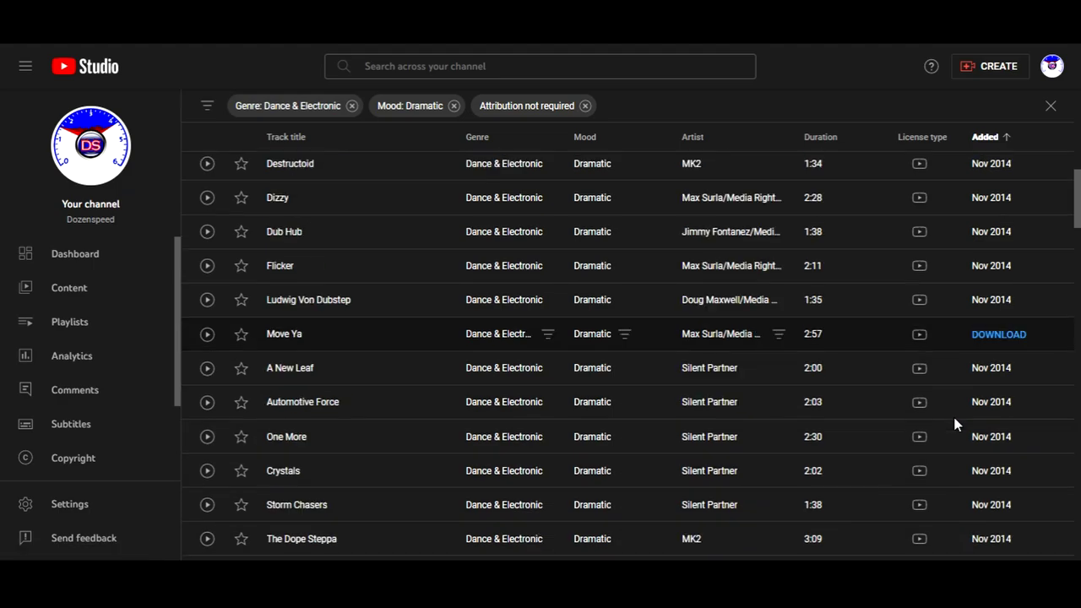
{"action": "scroll", "coordinate": [957, 424], "scroll_direction": "down", "scroll_amount": 2}
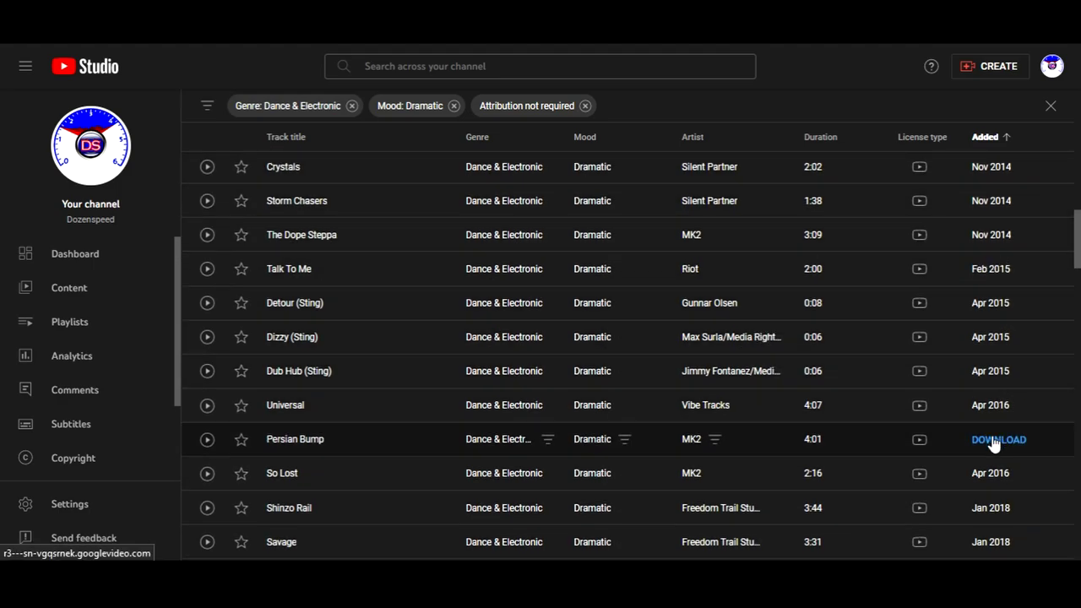
{"action": "scroll", "coordinate": [999, 543], "scroll_direction": "down", "scroll_amount": 4}
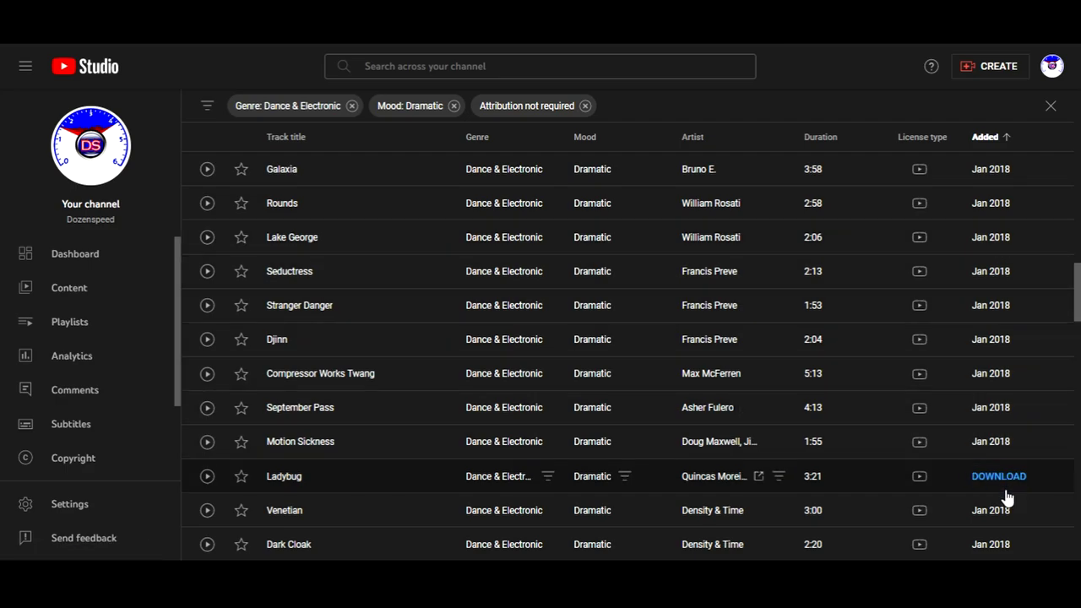
{"action": "scroll", "coordinate": [865, 321], "scroll_direction": "down", "scroll_amount": 5}
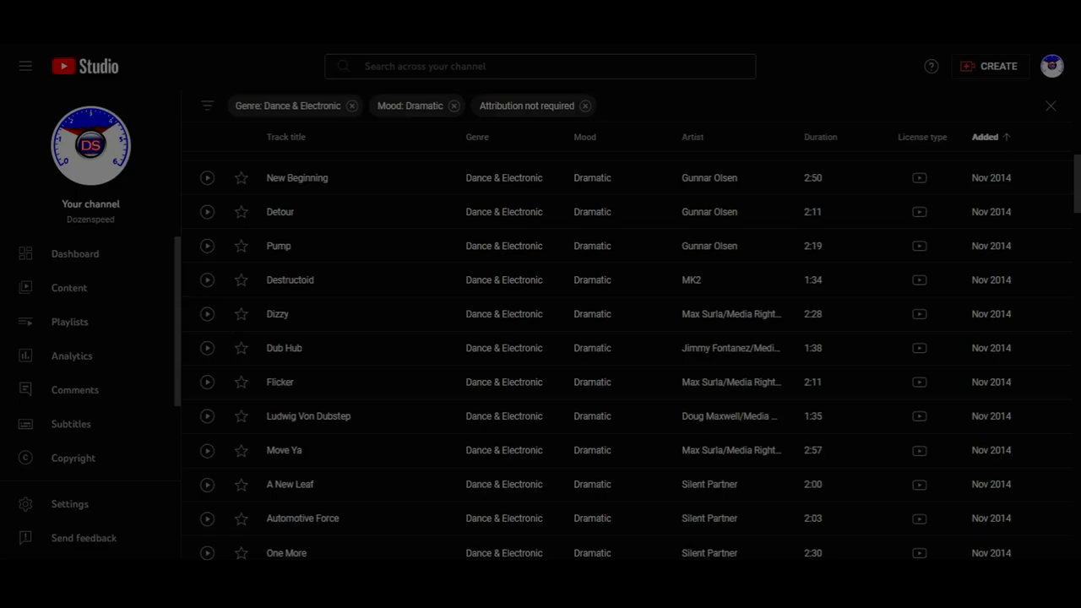
{"action": "scroll", "coordinate": [670, 450], "scroll_direction": "down", "scroll_amount": 4}
{"action": "scroll", "coordinate": [670, 450], "scroll_direction": "down", "scroll_amount": 3}
{"action": "left_click_drag", "start_coordinate": [1069, 229], "coordinate": [1069, 395]}
{"action": "scroll", "coordinate": [796, 420], "scroll_direction": "down", "scroll_amount": 10}
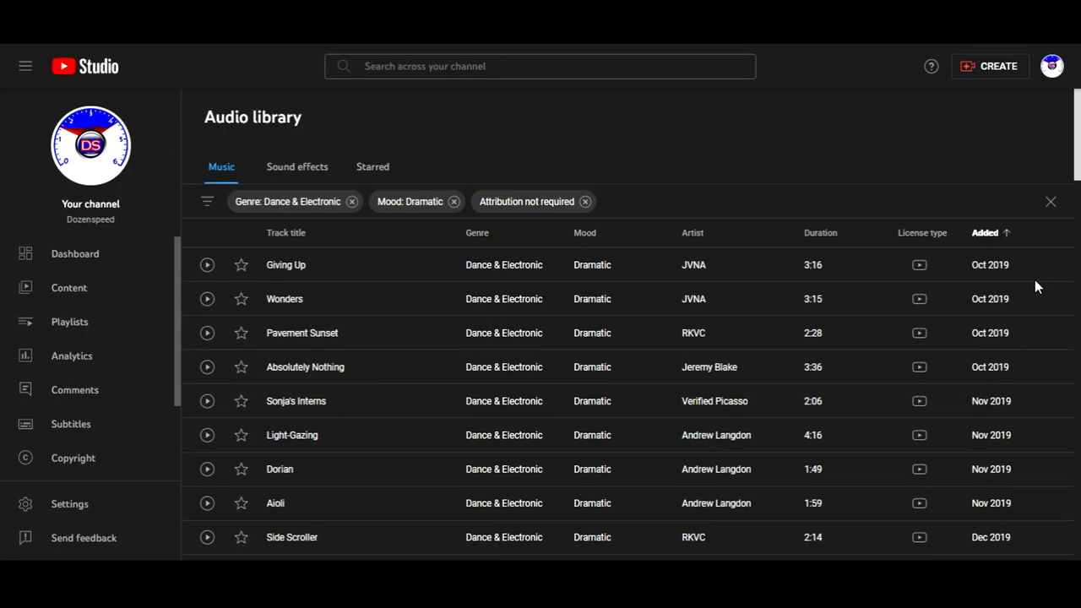
{"action": "scroll", "coordinate": [1038, 287], "scroll_direction": "down", "scroll_amount": 1}
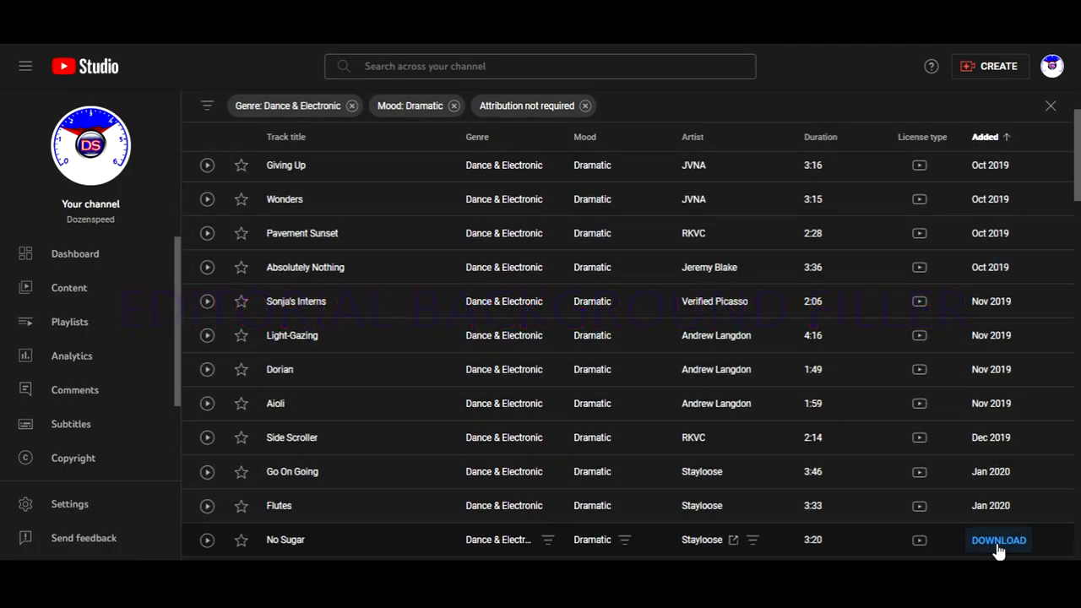
{"action": "scroll", "coordinate": [880, 373], "scroll_direction": "down", "scroll_amount": 5}
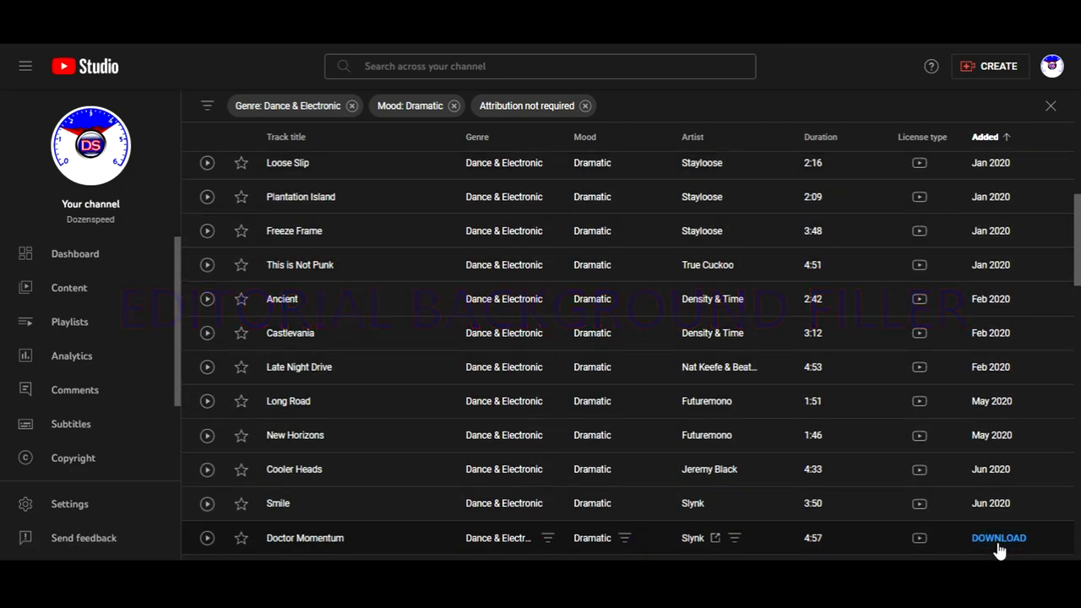
{"action": "scroll", "coordinate": [893, 423], "scroll_direction": "down", "scroll_amount": 4}
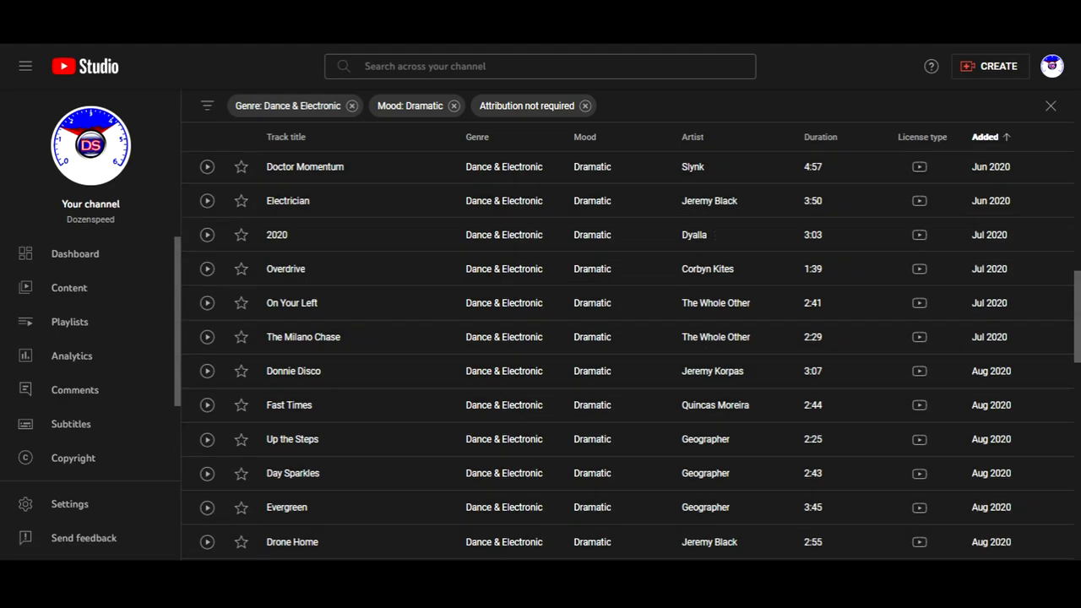
{"action": "scroll", "coordinate": [1006, 164], "scroll_direction": "down", "scroll_amount": 5}
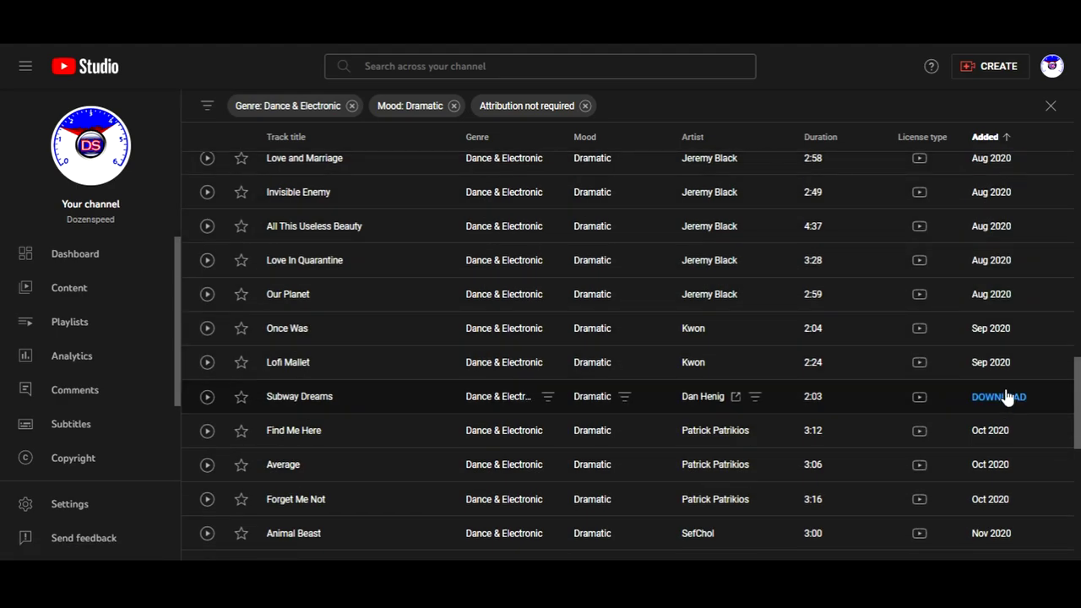
{"action": "scroll", "coordinate": [929, 504], "scroll_direction": "down", "scroll_amount": 5}
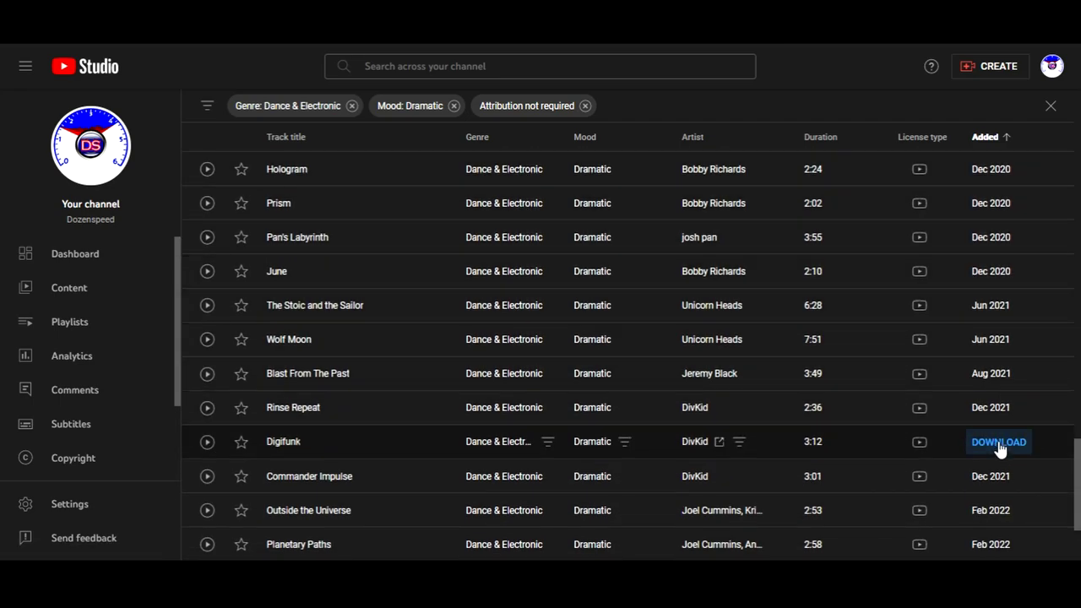
{"action": "scroll", "coordinate": [920, 433], "scroll_direction": "down", "scroll_amount": 3}
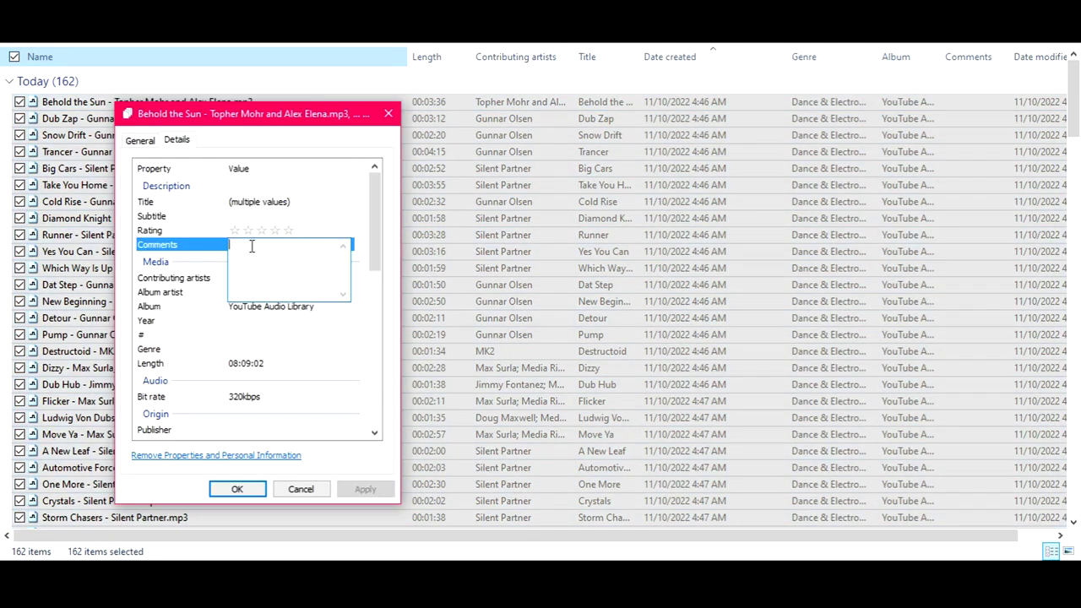
- Tag all 162 files with comment Dramatic and album YTAL, then open an empty folder
{"action": "type", "text": "Ftamtvc"}
{"action": "left_click", "coordinate": [273, 307]}
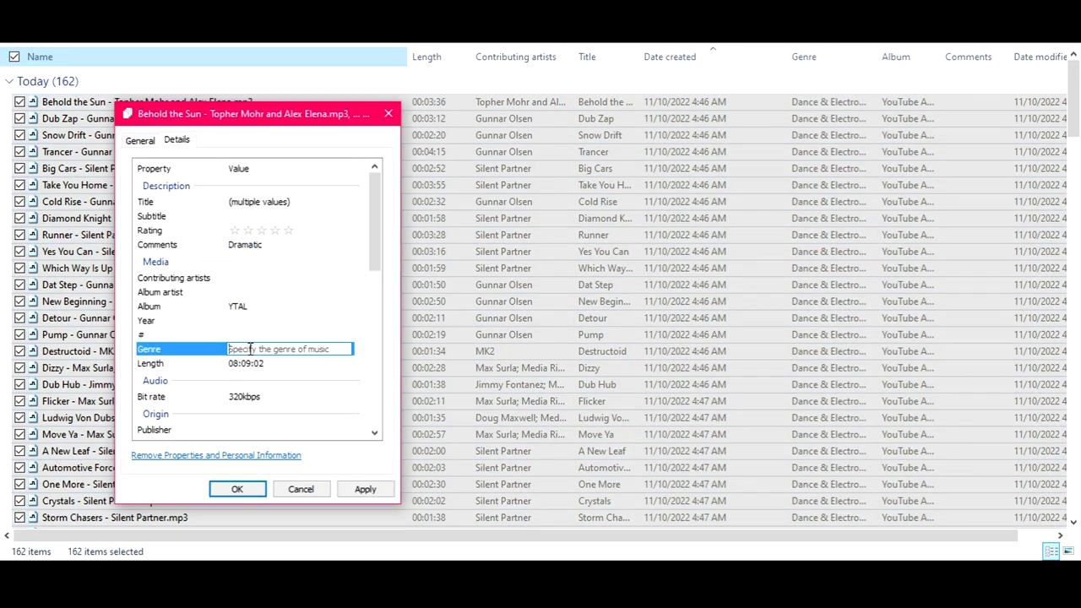
{"action": "left_click", "coordinate": [254, 489]}
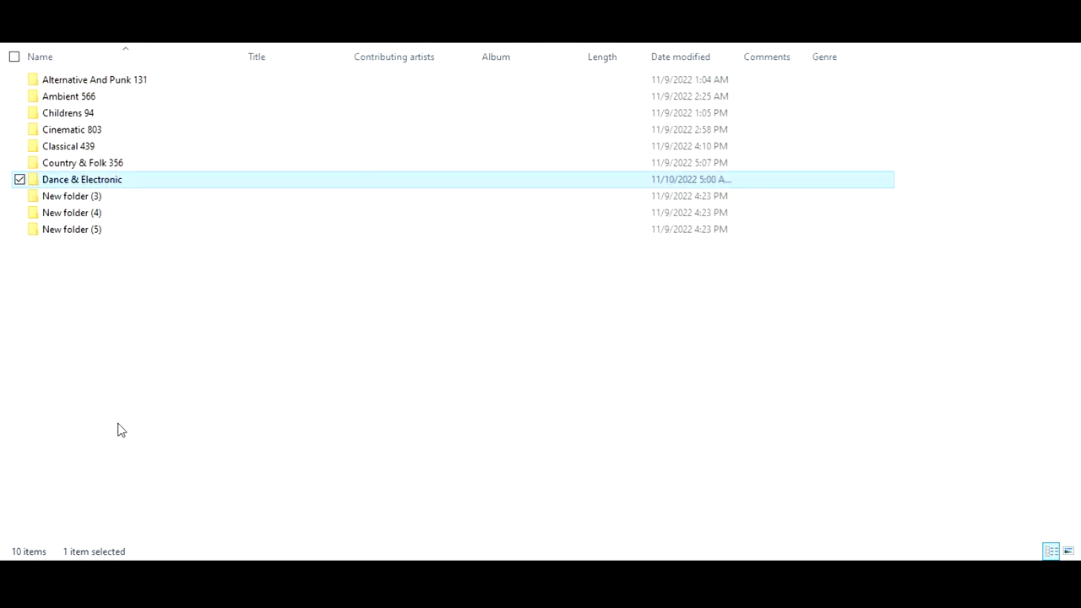
{"action": "key", "text": "Return"}
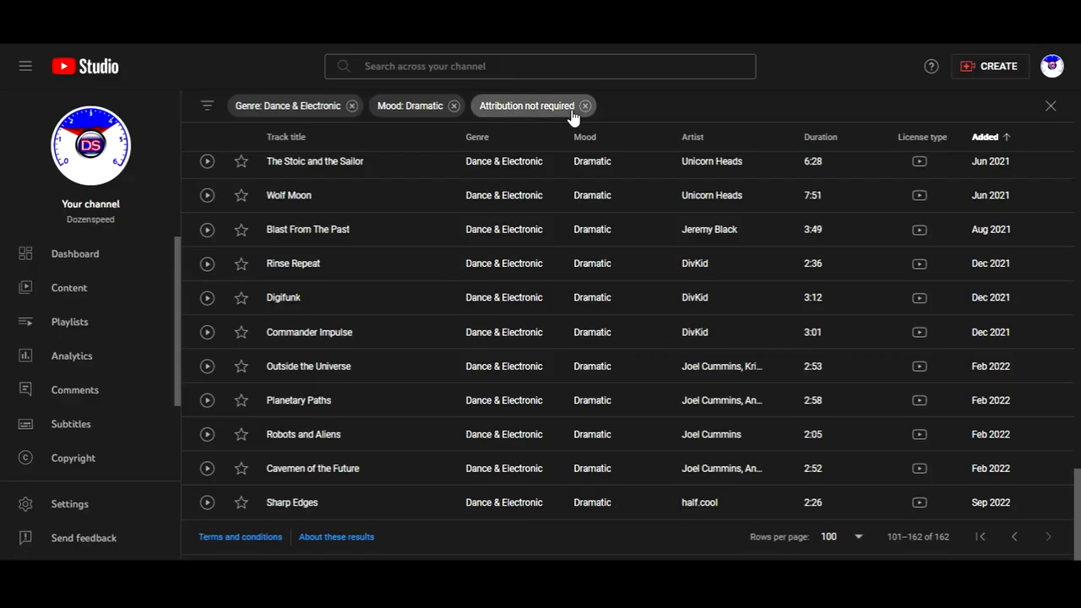
- Change the Audio library's attribution filter to show only tracks that require attribution
{"action": "left_click", "coordinate": [583, 106]}
{"action": "left_click", "coordinate": [457, 103]}
{"action": "left_click", "coordinate": [535, 357]}
{"action": "scroll", "coordinate": [996, 270], "scroll_direction": "up", "scroll_amount": 2}
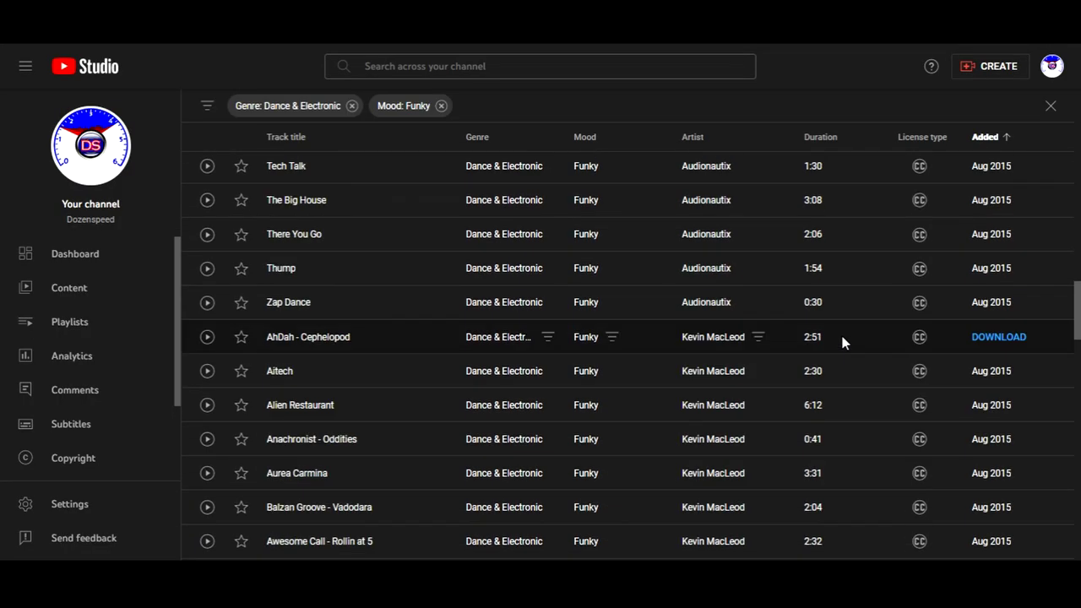
- Restore the no-attribution filter and check both result pages of Funky tracks
{"action": "scroll", "coordinate": [840, 338], "scroll_direction": "down", "scroll_amount": 20}
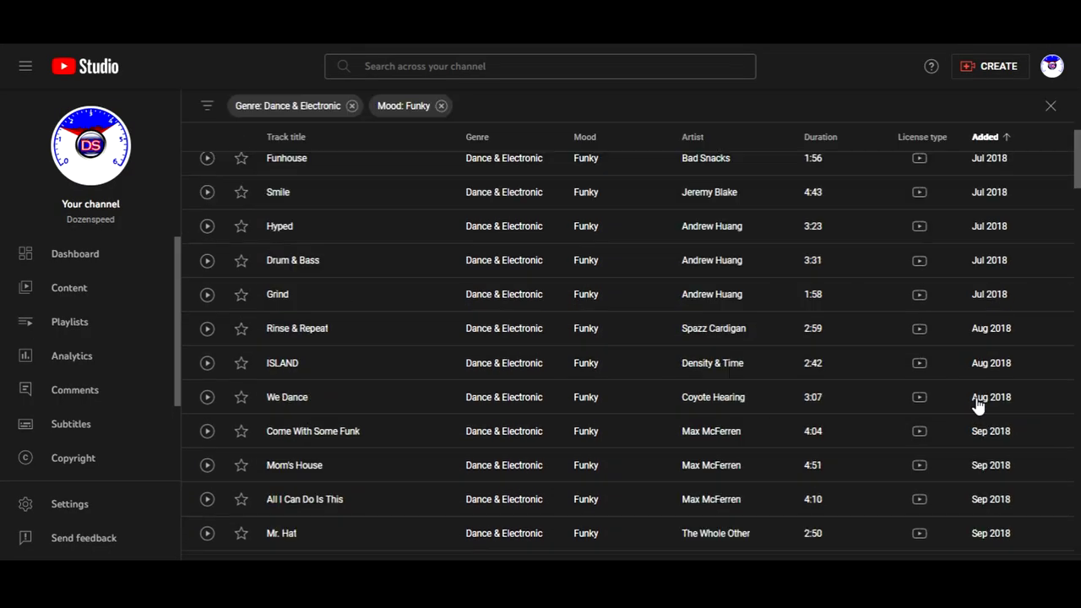
{"action": "scroll", "coordinate": [977, 406], "scroll_direction": "down", "scroll_amount": 20}
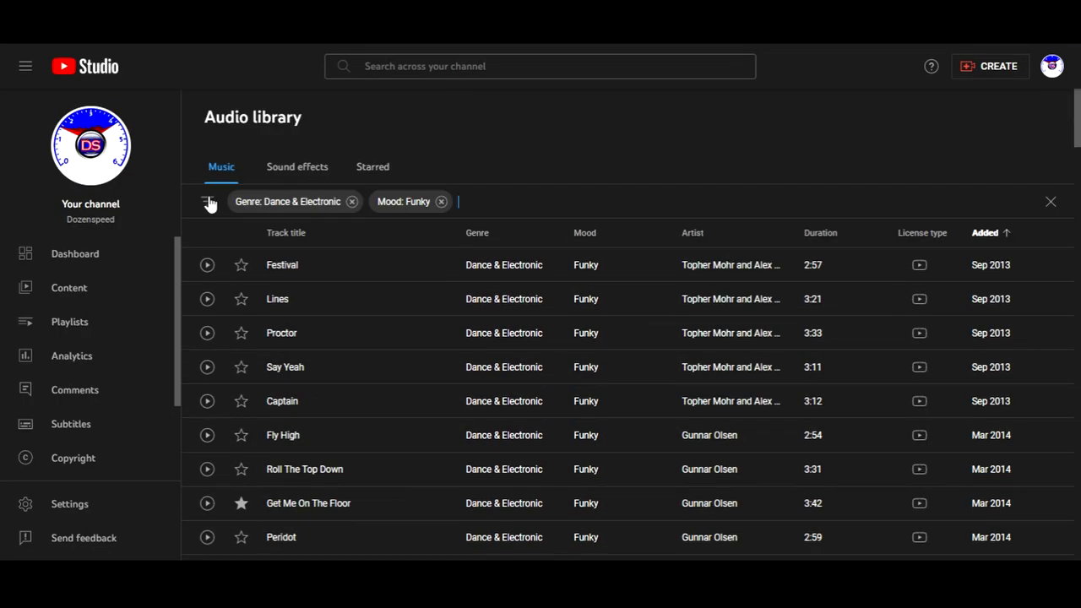
{"action": "left_click", "coordinate": [207, 201]}
{"action": "left_click", "coordinate": [516, 355]}
{"action": "scroll", "coordinate": [636, 386], "scroll_direction": "down", "scroll_amount": 20}
{"action": "left_click", "coordinate": [1049, 536]}
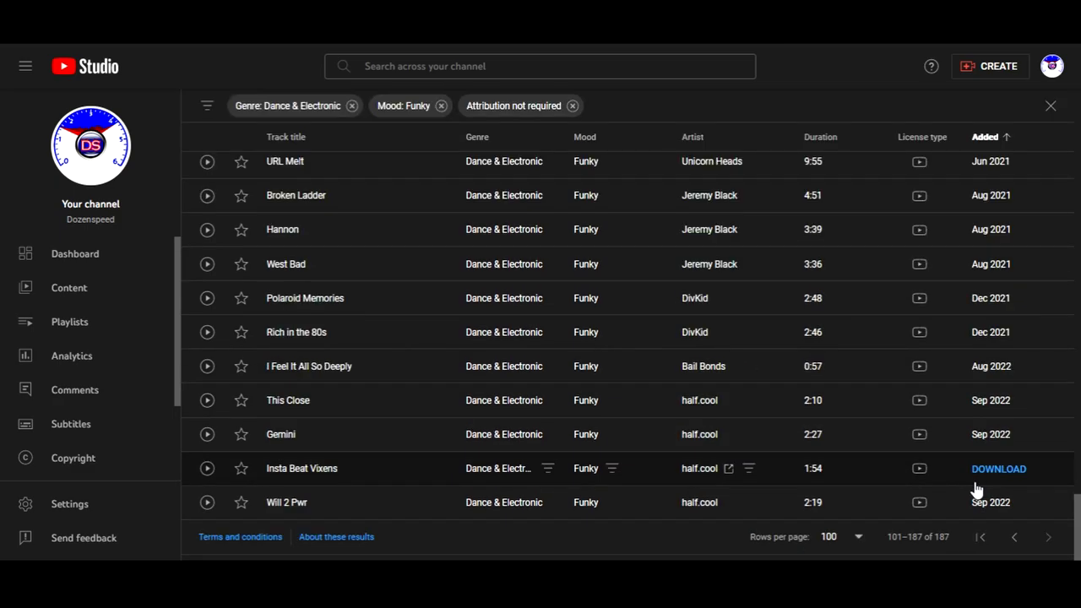
{"action": "left_click", "coordinate": [980, 536]}
- Scroll through the Funky tracks from 2014 to late 2020 releases, downloading each
{"action": "scroll", "coordinate": [1020, 423], "scroll_direction": "down", "scroll_amount": 20}
{"action": "left_click_drag", "start_coordinate": [1076, 524], "coordinate": [1079, 122]}
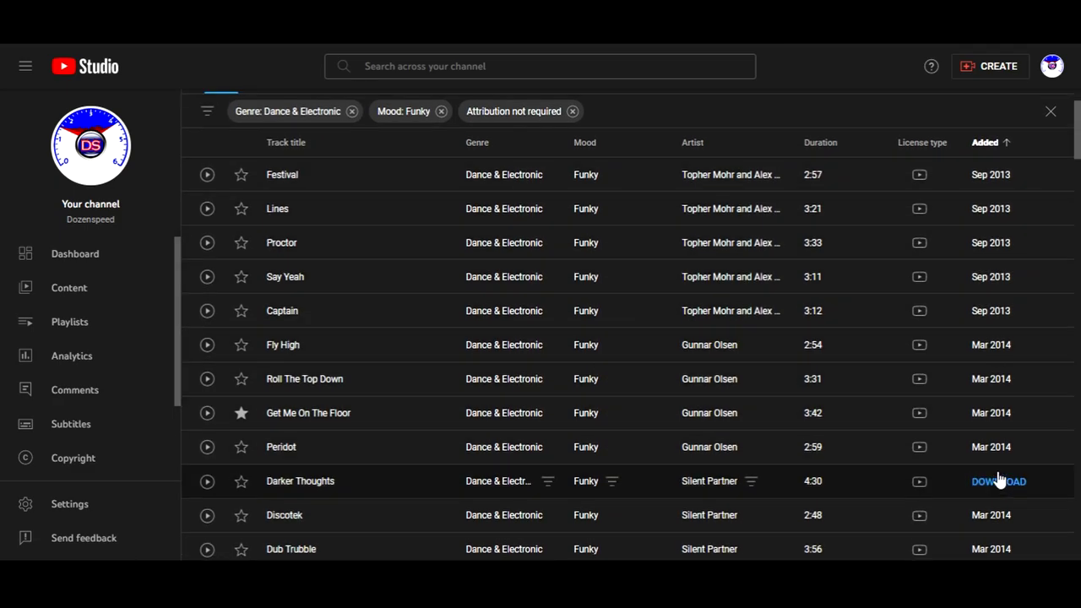
{"action": "scroll", "coordinate": [997, 519], "scroll_direction": "down", "scroll_amount": 5}
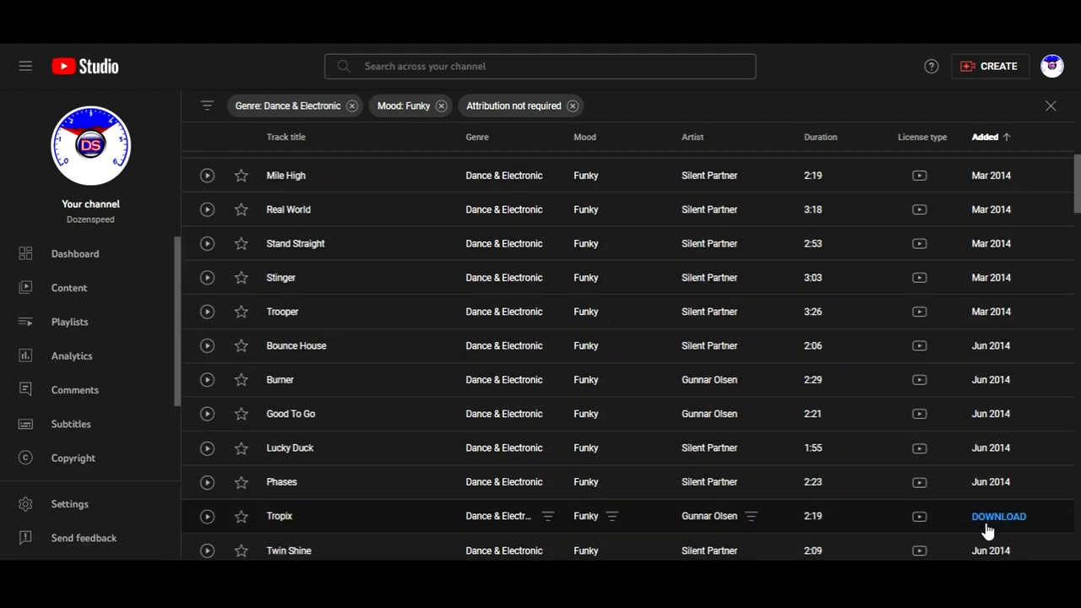
{"action": "scroll", "coordinate": [962, 489], "scroll_direction": "down", "scroll_amount": 5}
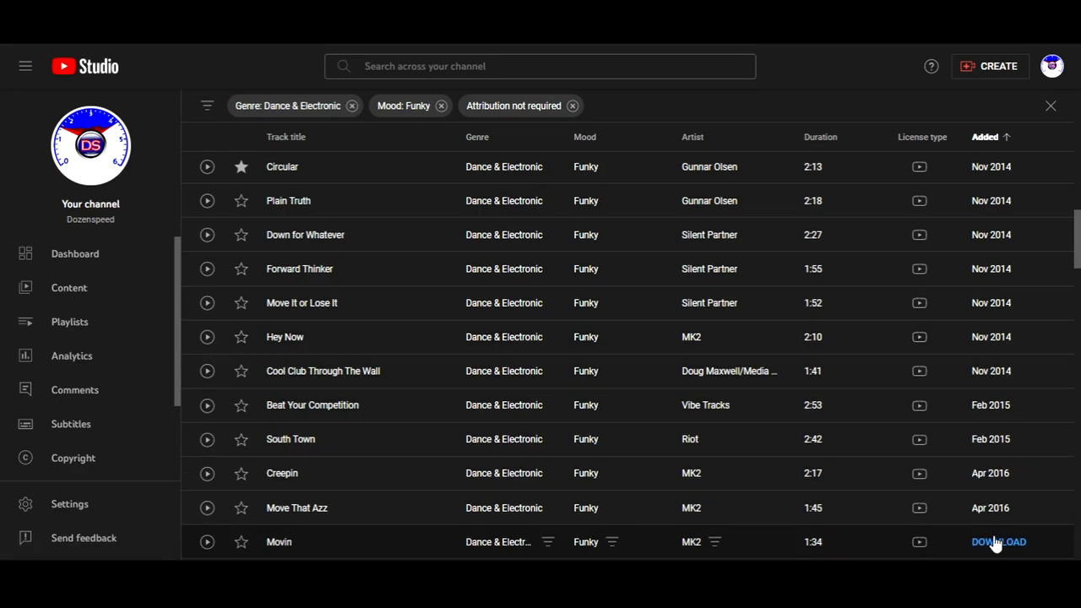
{"action": "scroll", "coordinate": [883, 418], "scroll_direction": "down", "scroll_amount": 5}
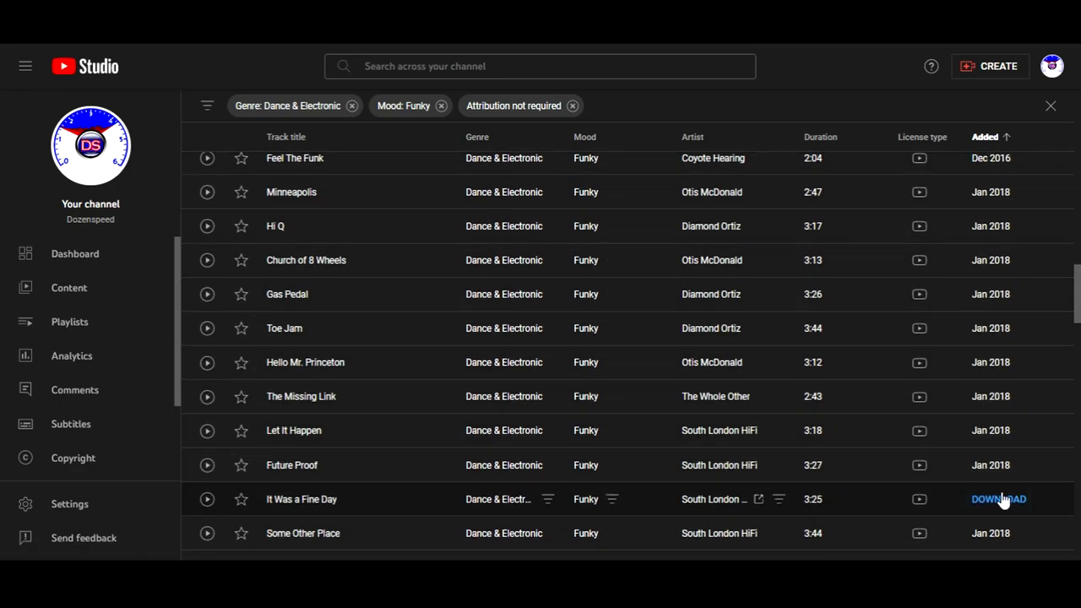
{"action": "scroll", "coordinate": [938, 405], "scroll_direction": "down", "scroll_amount": 5}
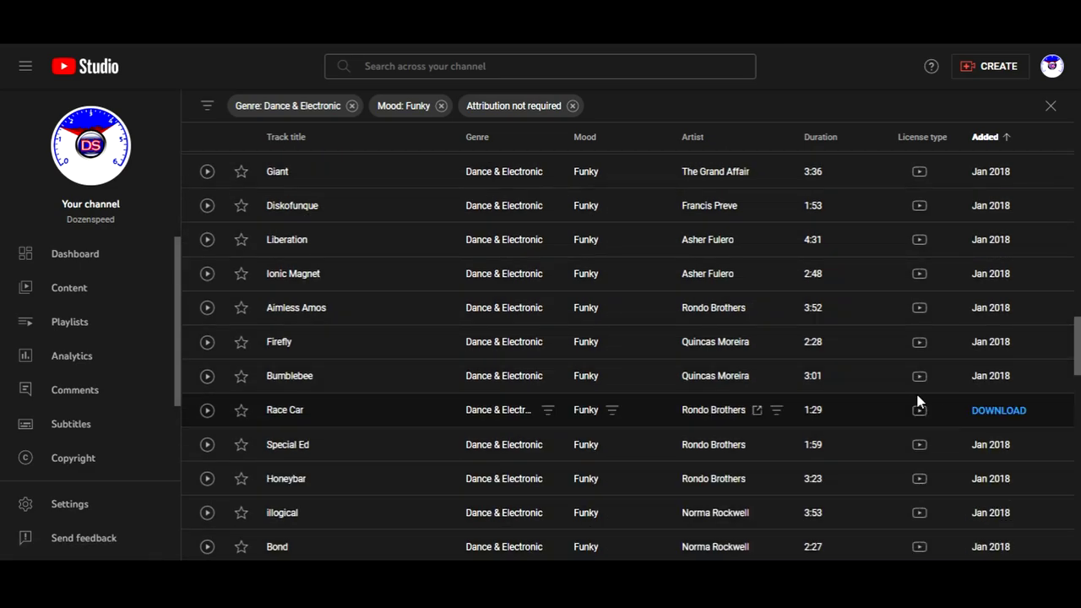
{"action": "scroll", "coordinate": [919, 401], "scroll_direction": "down", "scroll_amount": 1}
{"action": "scroll", "coordinate": [919, 400], "scroll_direction": "down", "scroll_amount": 5}
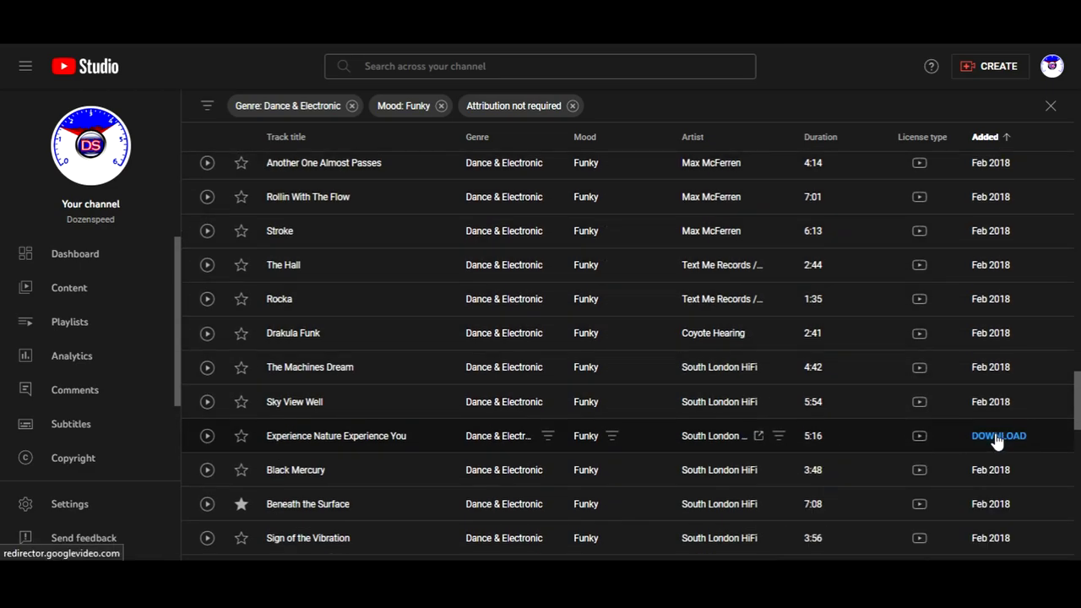
{"action": "scroll", "coordinate": [862, 357], "scroll_direction": "down", "scroll_amount": 5}
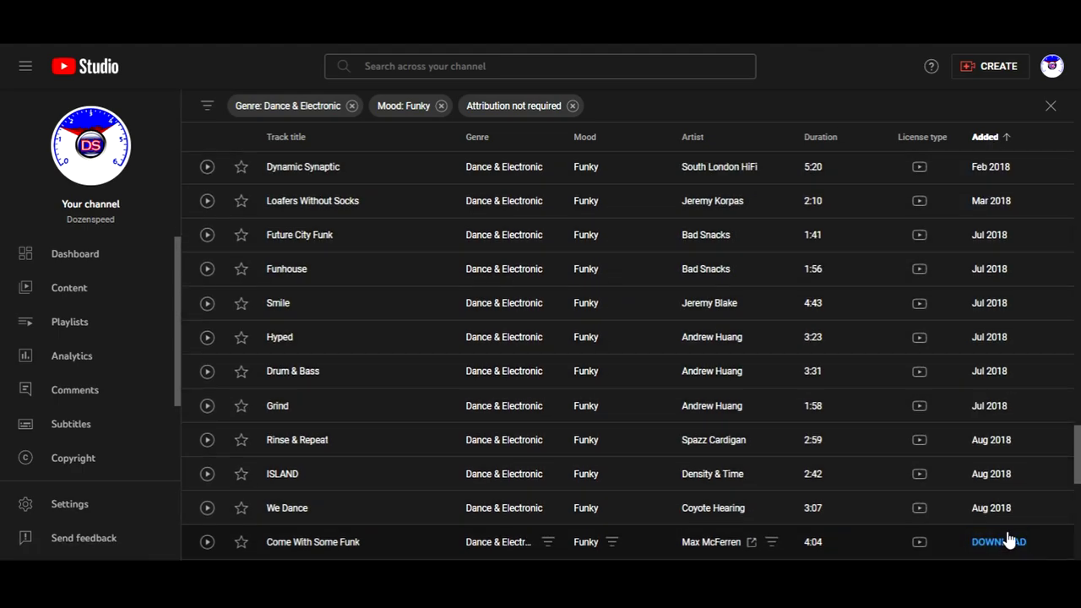
{"action": "scroll", "coordinate": [1014, 541], "scroll_direction": "down", "scroll_amount": 5}
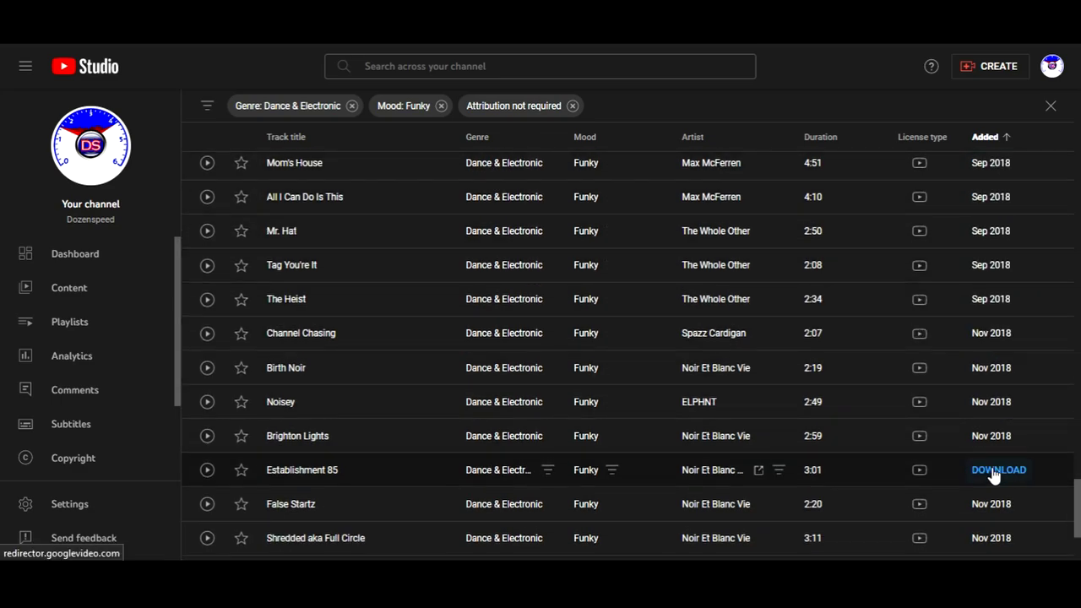
{"action": "scroll", "coordinate": [1013, 408], "scroll_direction": "down", "scroll_amount": 2}
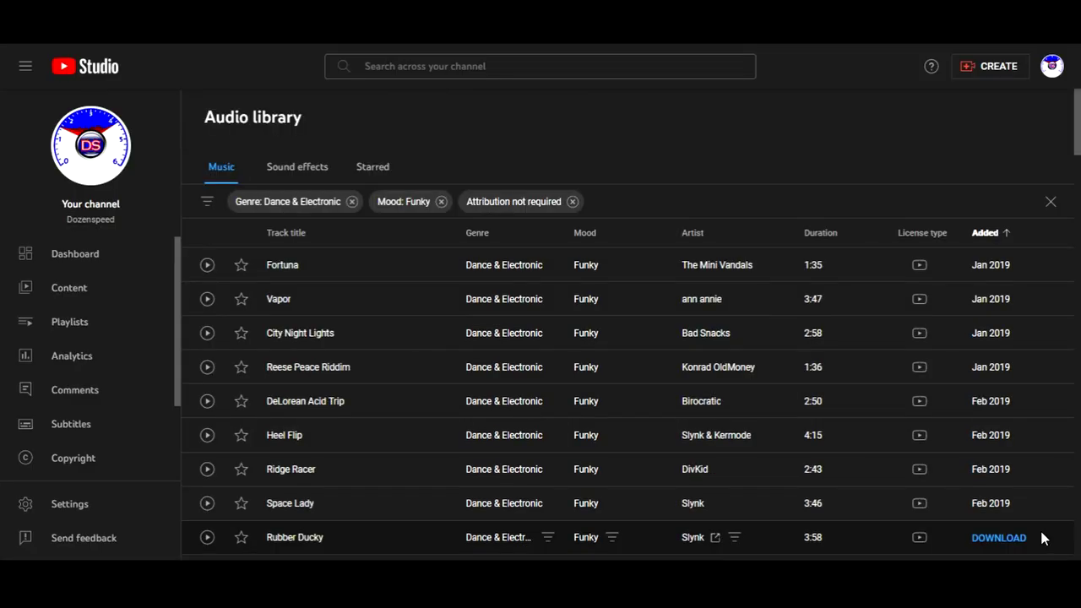
{"action": "scroll", "coordinate": [1047, 338], "scroll_direction": "down", "scroll_amount": 10}
{"action": "scroll", "coordinate": [1047, 169], "scroll_direction": "up", "scroll_amount": 8}
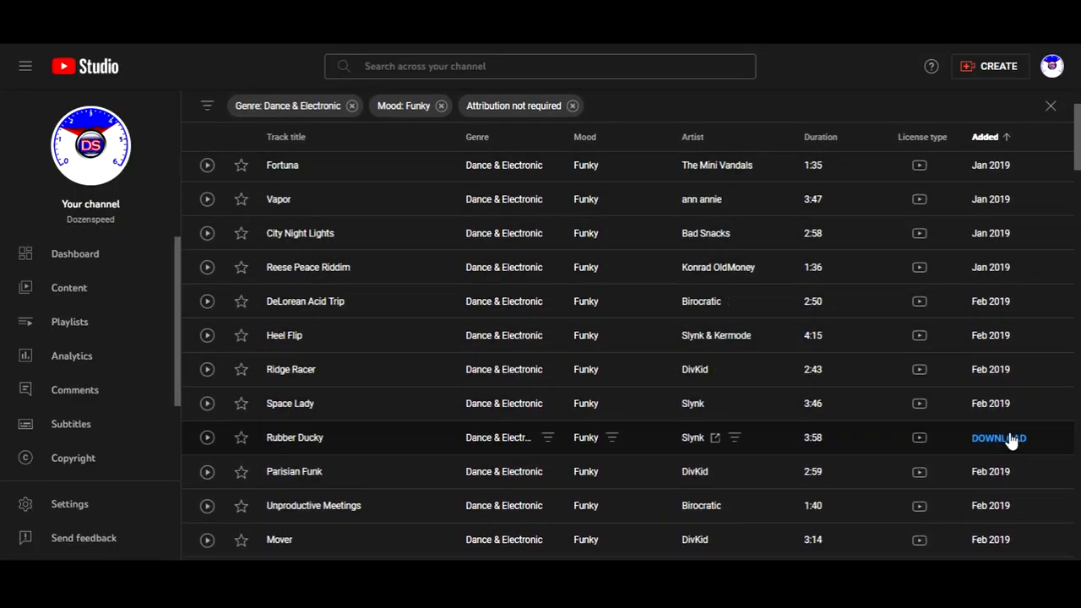
{"action": "scroll", "coordinate": [1003, 546], "scroll_direction": "down", "scroll_amount": 5}
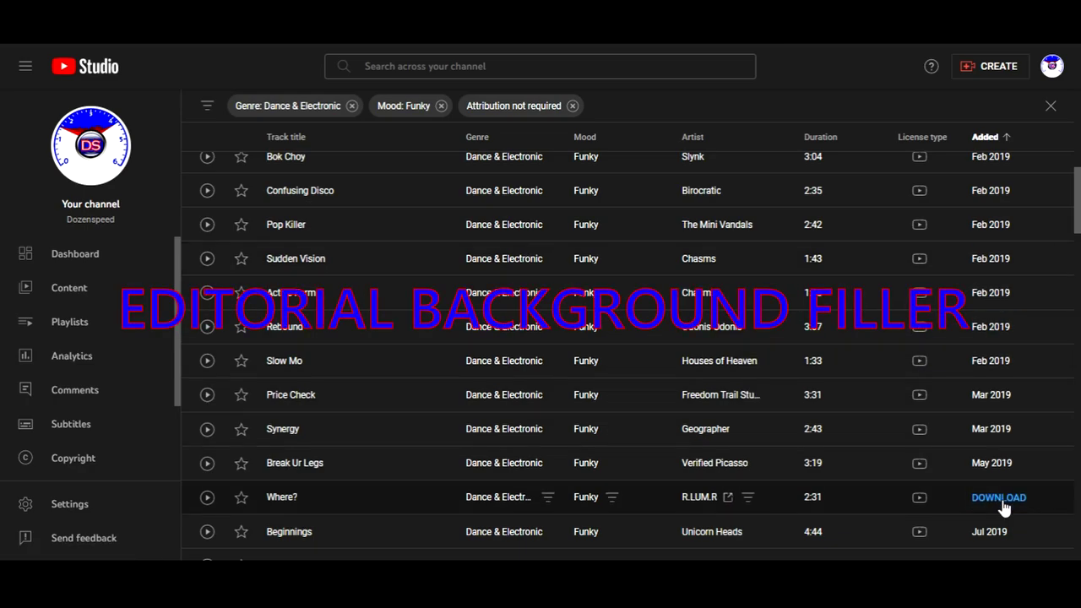
{"action": "scroll", "coordinate": [951, 525], "scroll_direction": "down", "scroll_amount": 5}
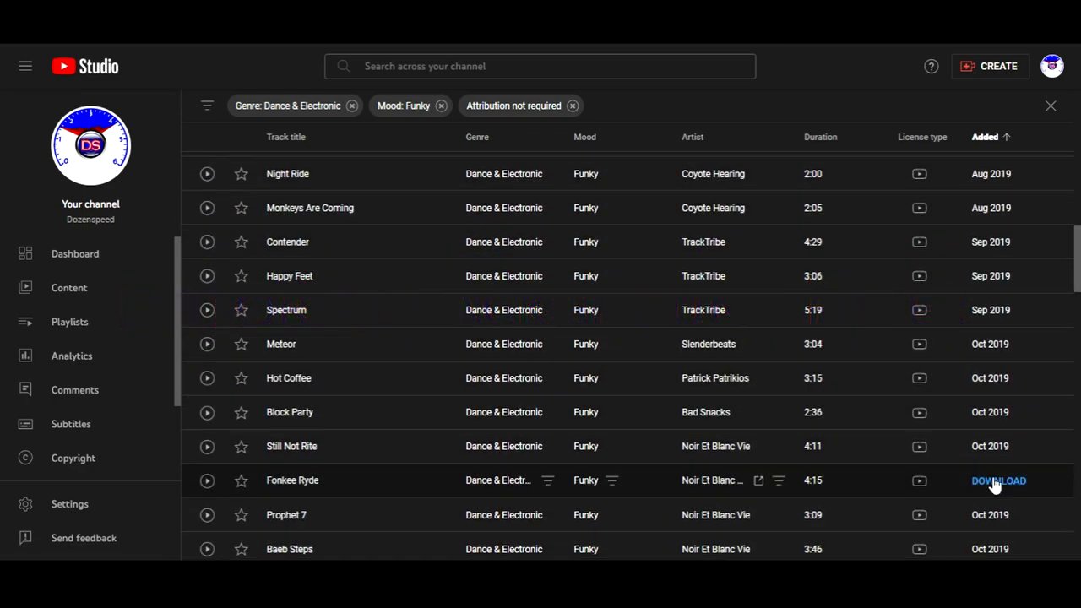
{"action": "scroll", "coordinate": [876, 337], "scroll_direction": "down", "scroll_amount": 4}
{"action": "scroll", "coordinate": [929, 270], "scroll_direction": "down", "scroll_amount": 1}
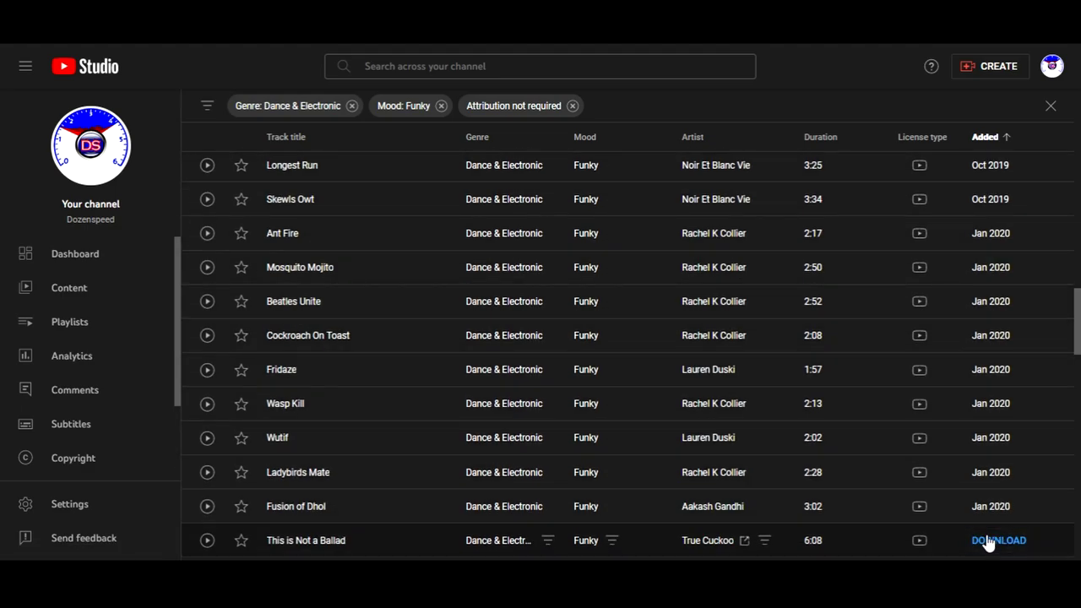
{"action": "scroll", "coordinate": [887, 457], "scroll_direction": "down", "scroll_amount": 4}
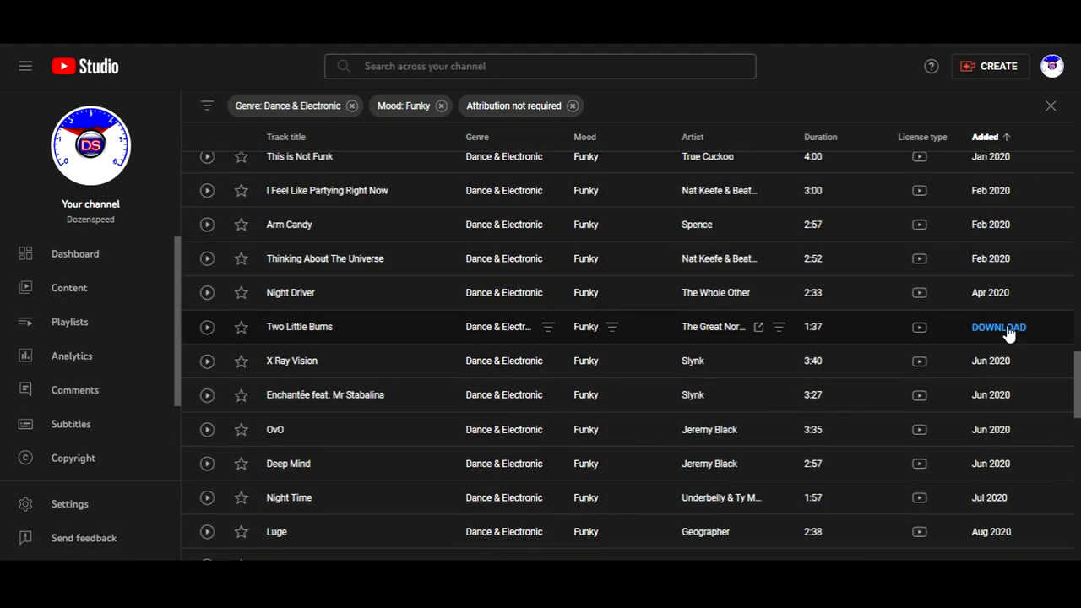
{"action": "scroll", "coordinate": [1003, 523], "scroll_direction": "down", "scroll_amount": 4}
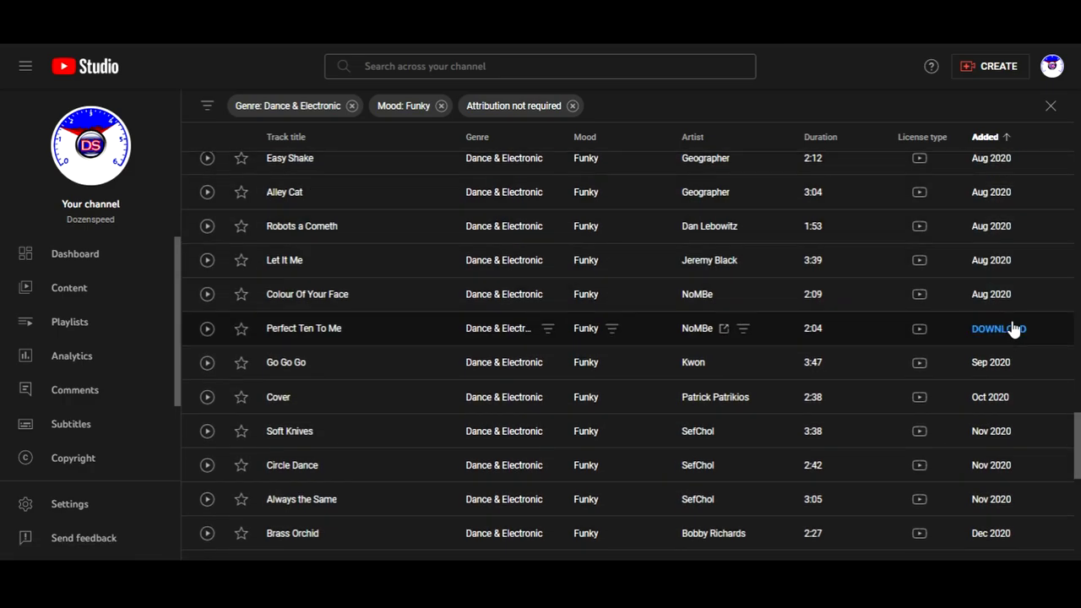
{"action": "scroll", "coordinate": [968, 532], "scroll_direction": "down", "scroll_amount": 4}
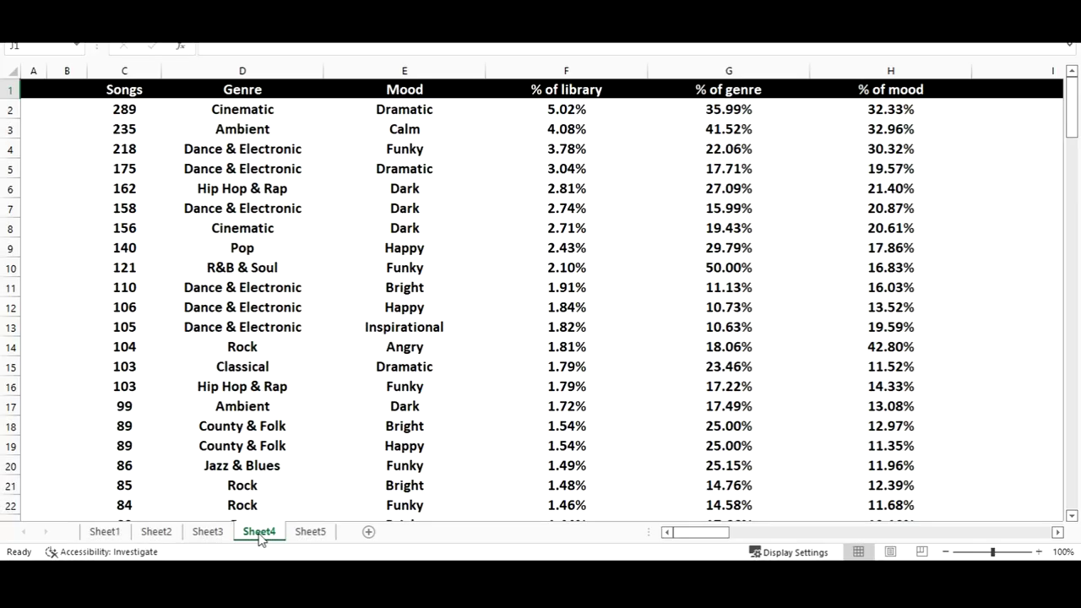
- Review the rows of Sheet4's genre-and-mood song tally with its library, genre and mood percentages
{"action": "left_click_drag", "start_coordinate": [1071, 93], "coordinate": [1016, 386]}
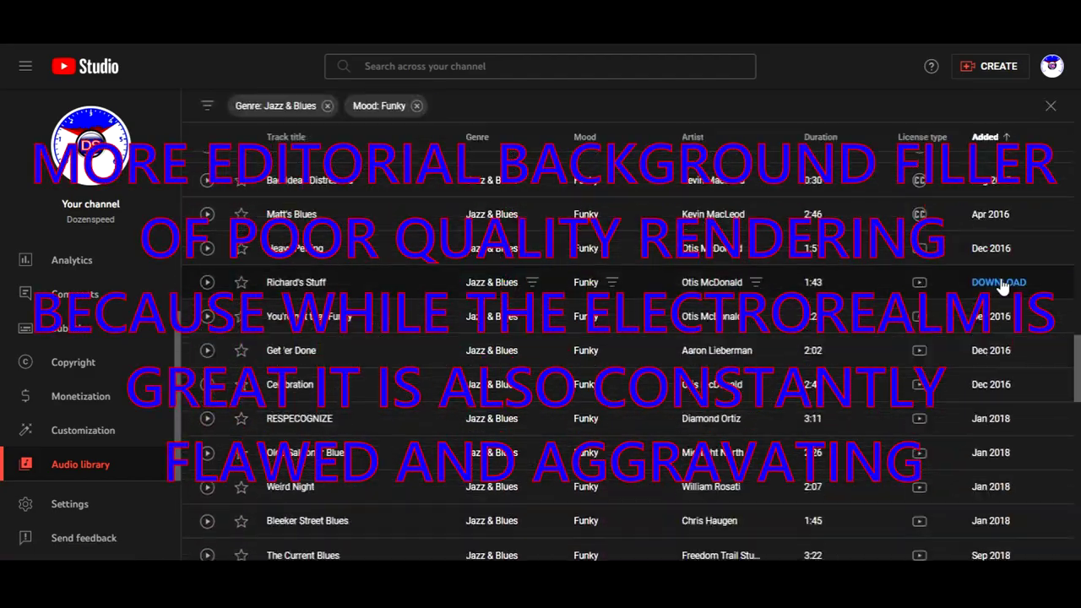
- Filter the Audio library to Pop, Happy, no-attribution tracks and scroll the 107 results
{"action": "scroll", "coordinate": [1002, 287], "scroll_direction": "down", "scroll_amount": 10}
{"action": "scroll", "coordinate": [1011, 474], "scroll_direction": "down", "scroll_amount": 5}
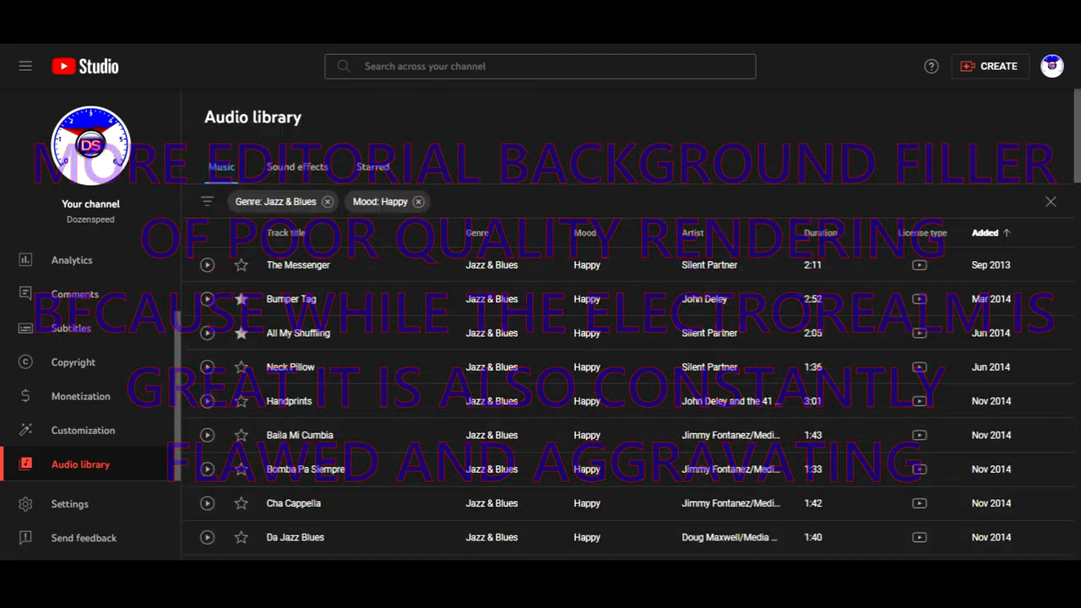
{"action": "scroll", "coordinate": [1007, 281], "scroll_direction": "down", "scroll_amount": 15}
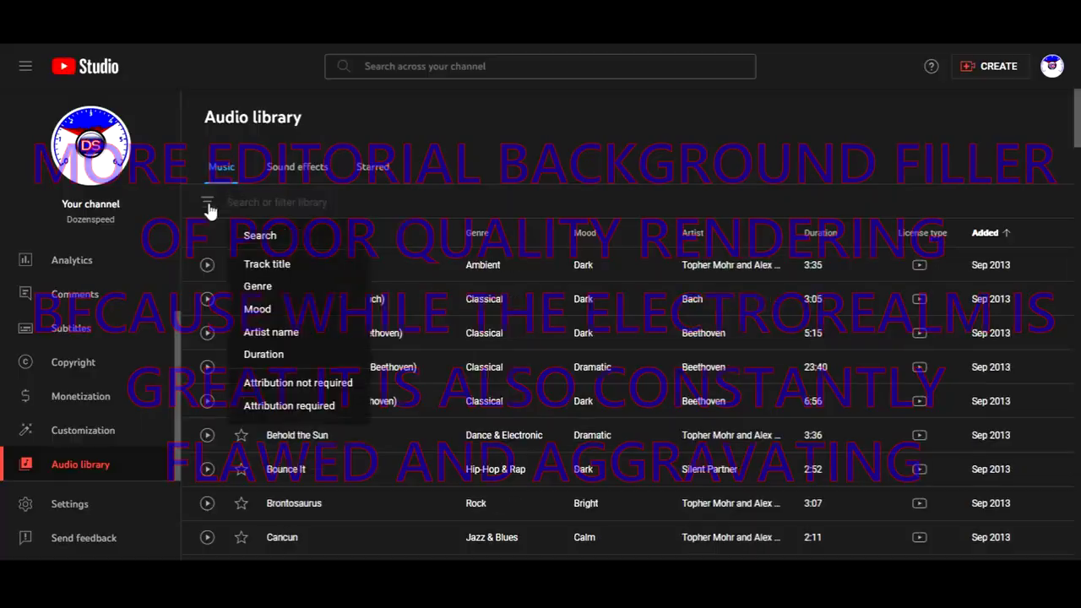
{"action": "left_click", "coordinate": [326, 509]}
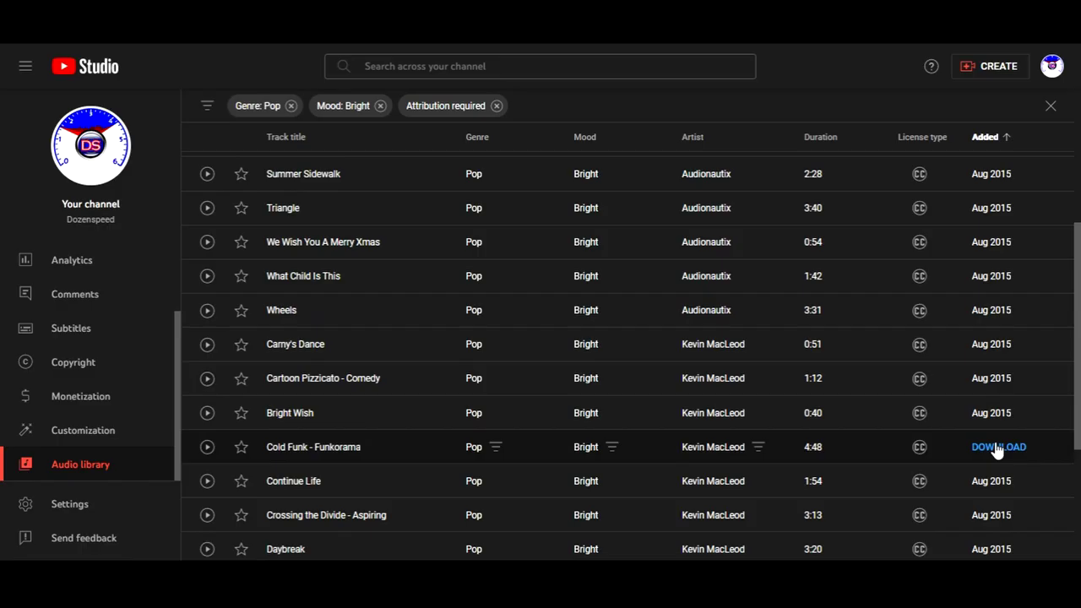
{"action": "scroll", "coordinate": [994, 444], "scroll_direction": "up", "scroll_amount": 2}
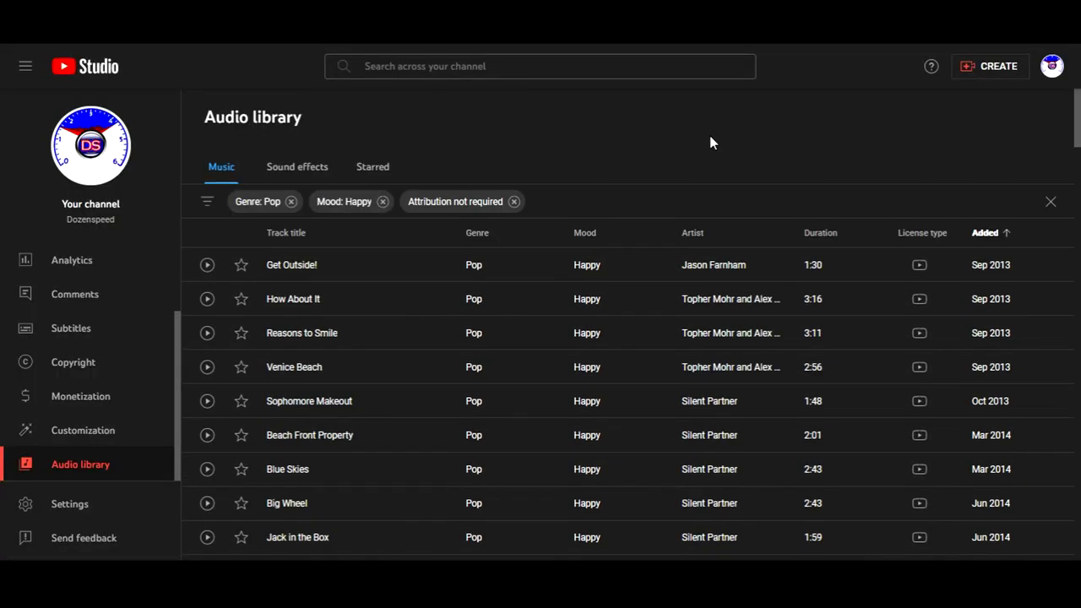
{"action": "scroll", "coordinate": [947, 454], "scroll_direction": "down", "scroll_amount": 20}
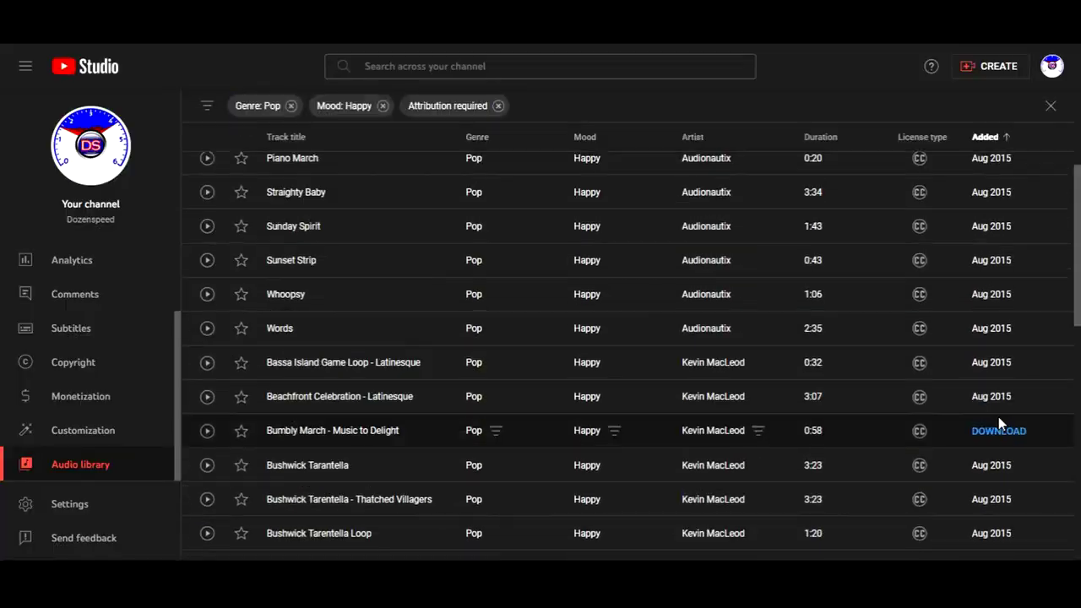
- Scroll through the 33 downloaded Pop tracks tagged with the Pop genre
{"action": "scroll", "coordinate": [994, 346], "scroll_direction": "down", "scroll_amount": 3}
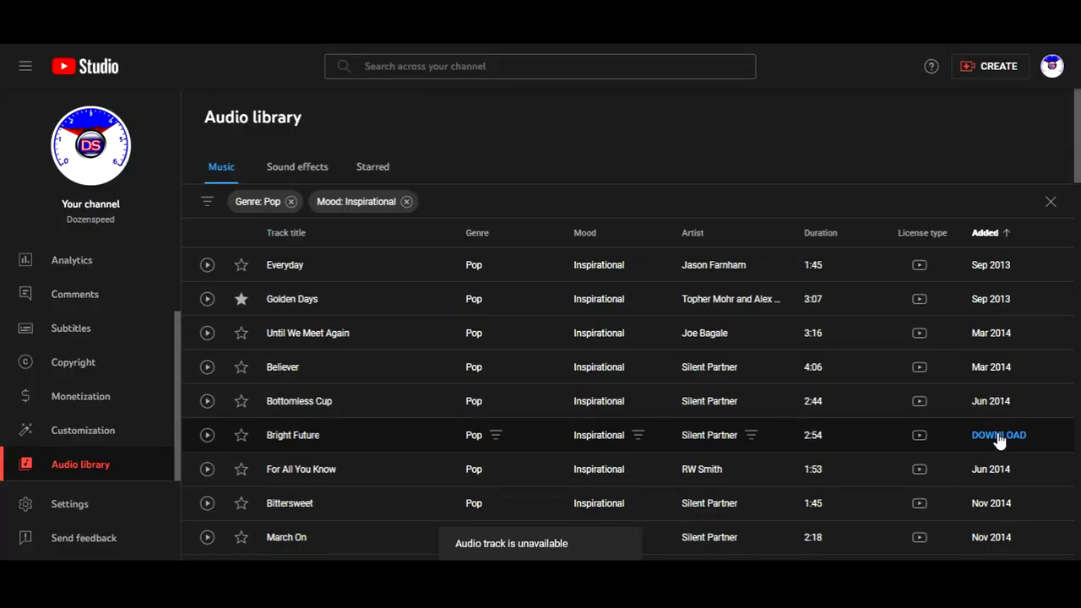
{"action": "scroll", "coordinate": [999, 440], "scroll_direction": "down", "scroll_amount": 20}
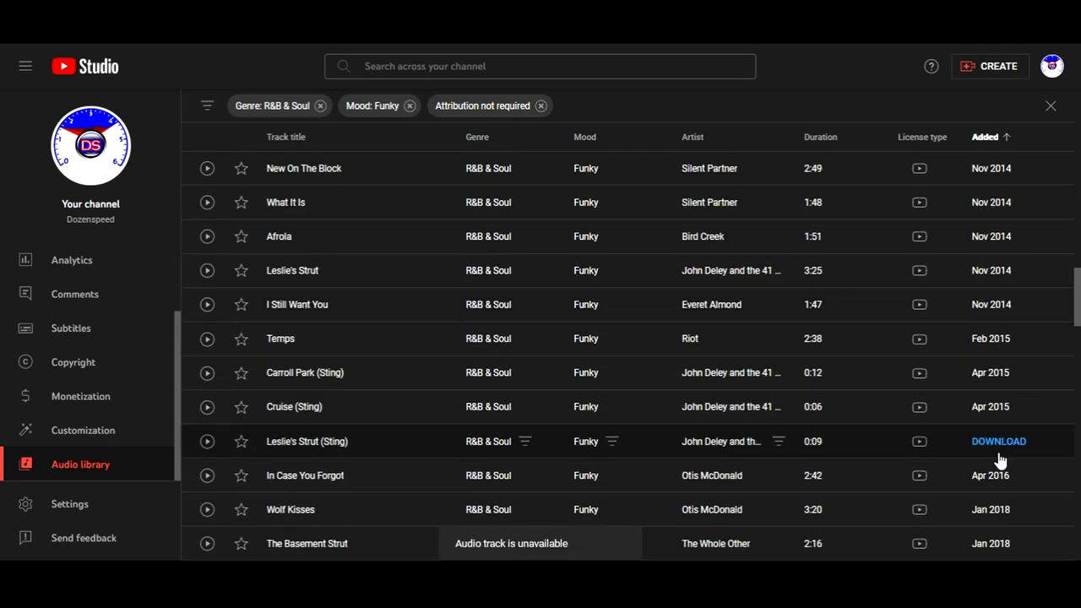
- Scroll to the end of the R&B & Soul, Funky, attribution-free track list
{"action": "scroll", "coordinate": [1005, 423], "scroll_direction": "down", "scroll_amount": 15}
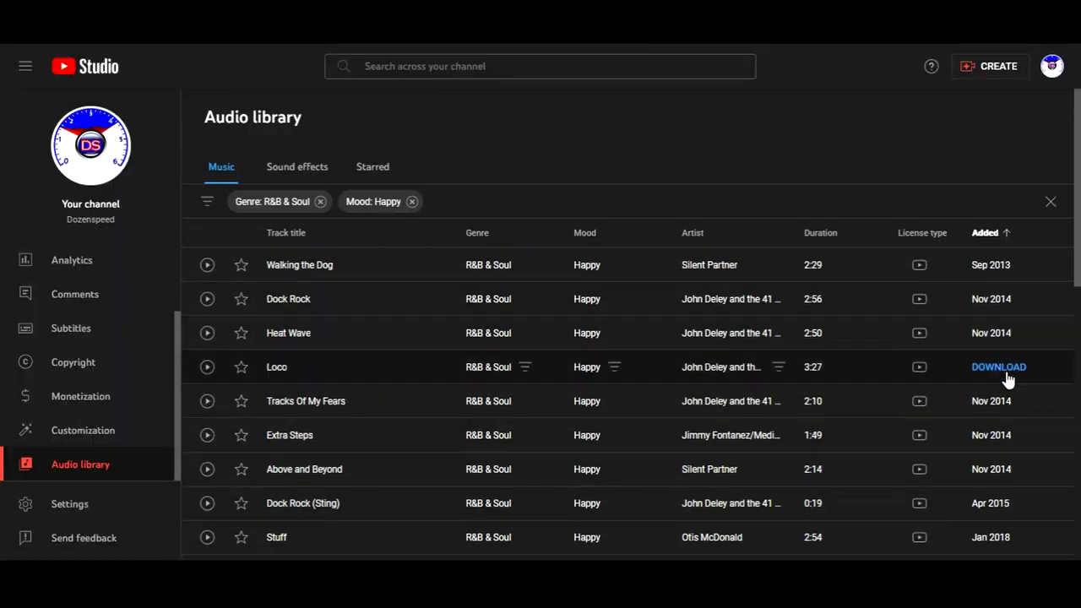
{"action": "scroll", "coordinate": [1007, 380], "scroll_direction": "down", "scroll_amount": 15}
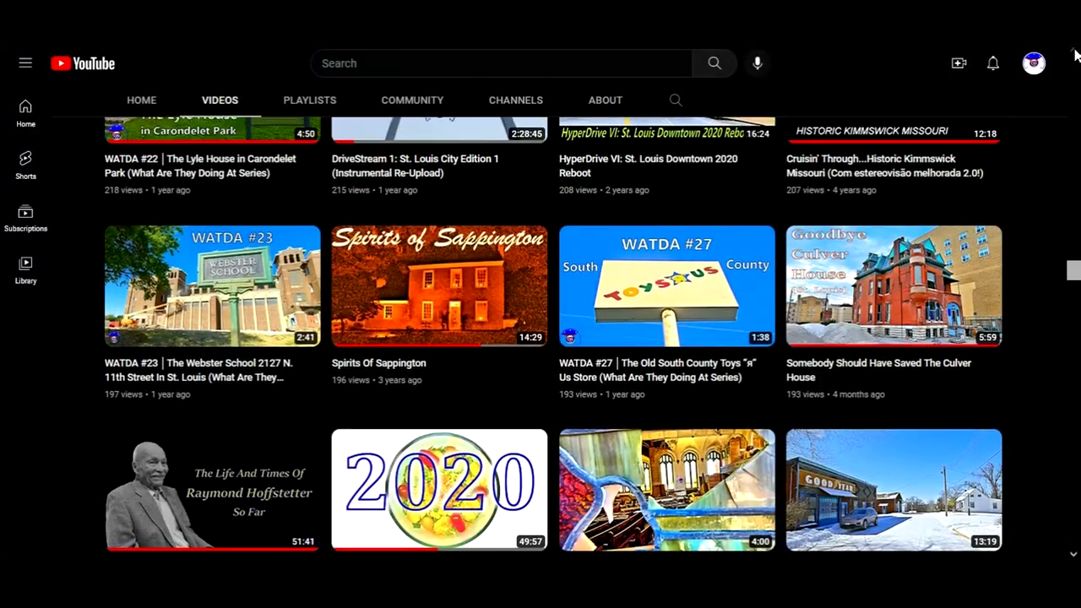
- Scroll the channel's Videos page back up to its banner and popular uploads
{"action": "scroll", "coordinate": [1077, 55], "scroll_direction": "up", "scroll_amount": 10}
{"action": "scroll", "coordinate": [1077, 55], "scroll_direction": "up", "scroll_amount": 10}
{"action": "scroll", "coordinate": [1077, 55], "scroll_direction": "up", "scroll_amount": 10}
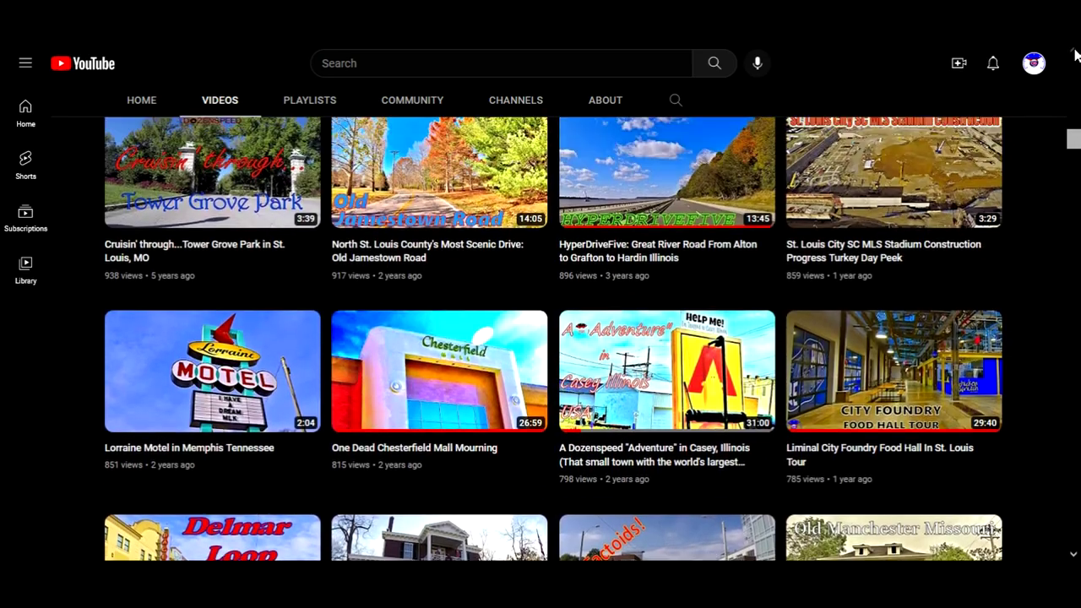
{"action": "scroll", "coordinate": [1076, 55], "scroll_direction": "up", "scroll_amount": 2}
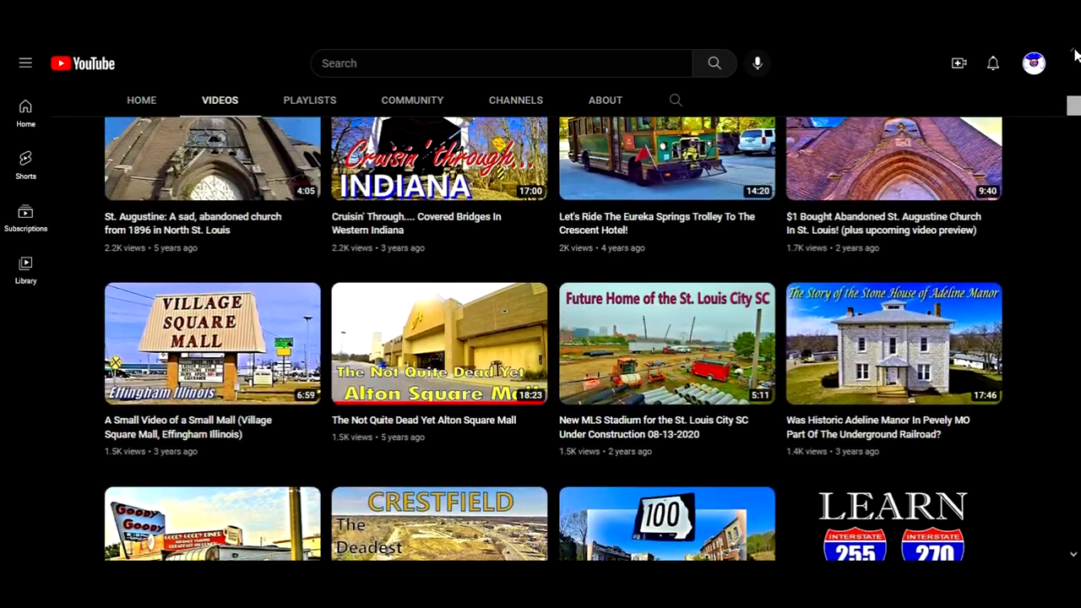